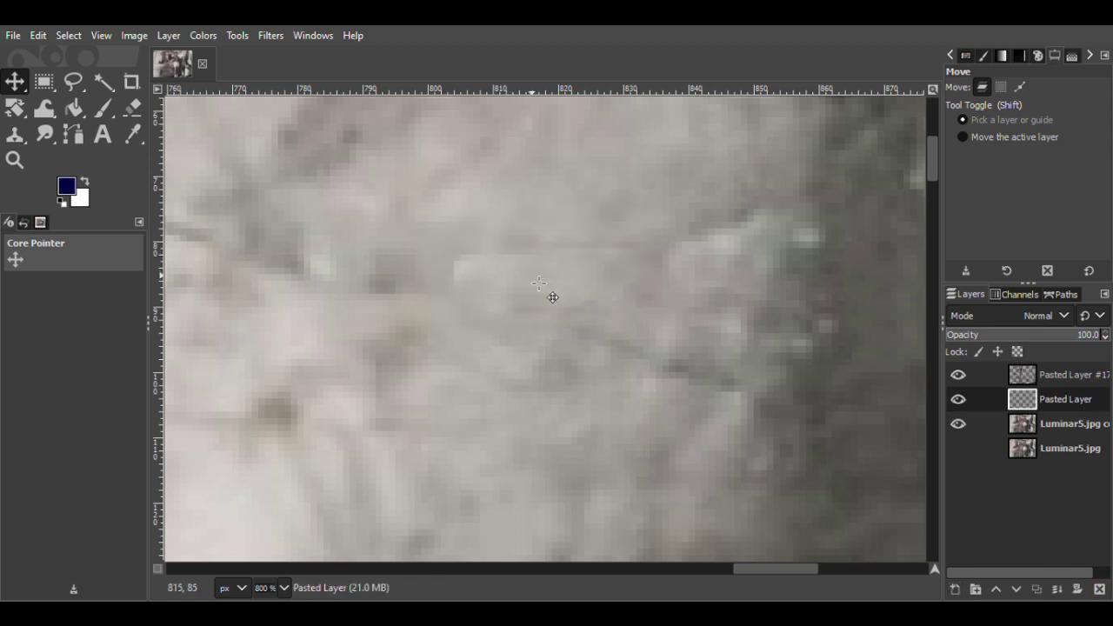
Trim the excess of the Pasted Layer patch with the Eraser and compare the image with that layer hidden and shown.
left_click(144, 107)
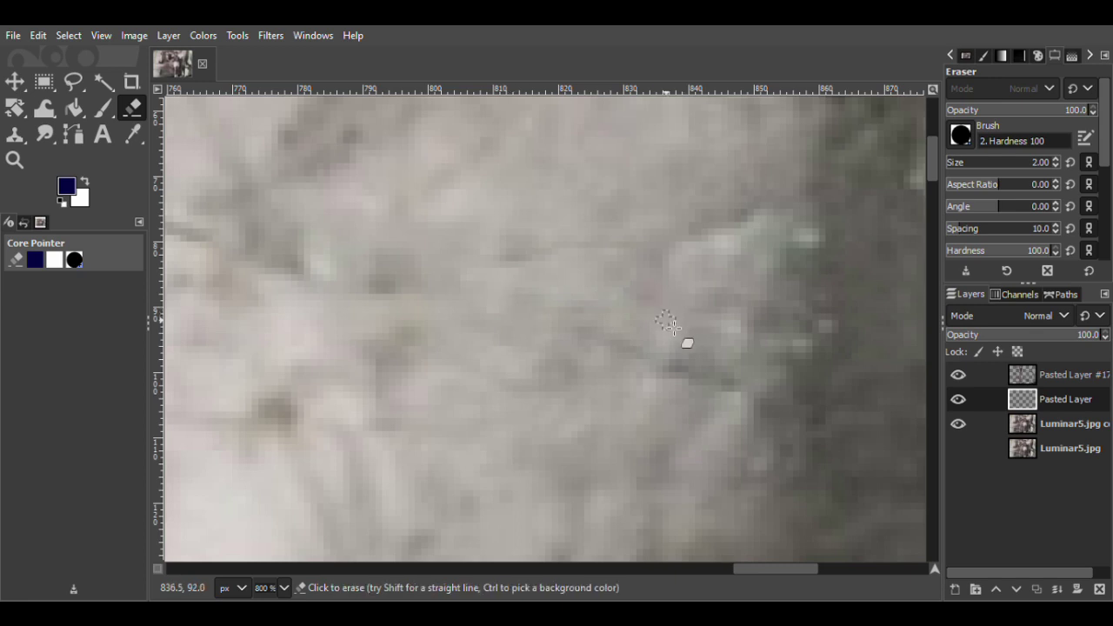
left_click(958, 400)
left_click(957, 399)
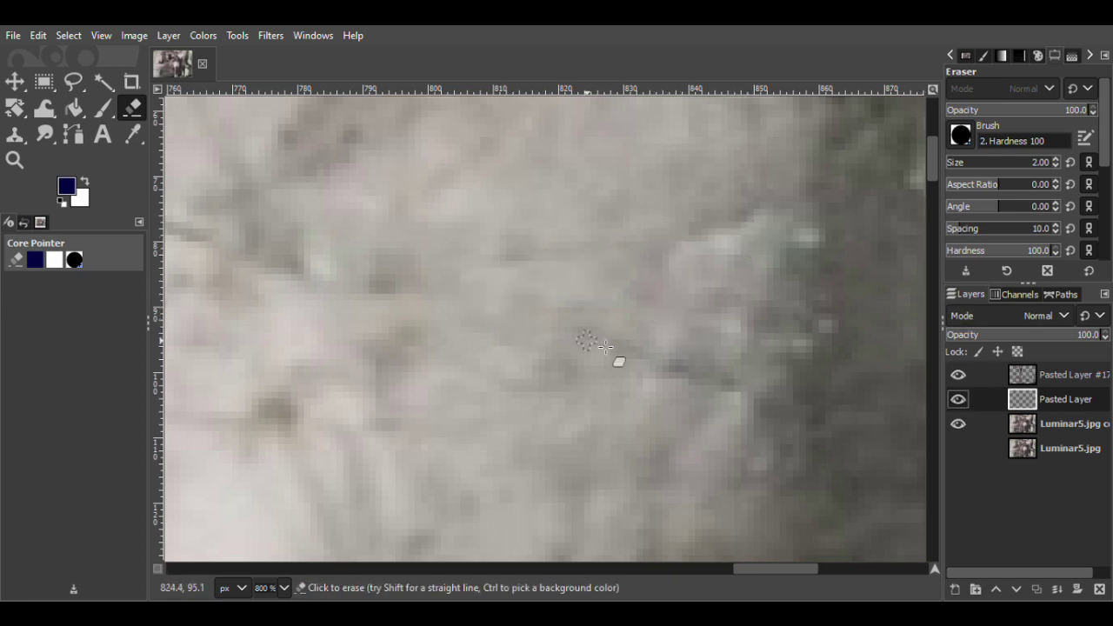
Free-select an oval patch about 10 px wide just above the light spot near x 783 and copy it from the Luminar5.jpg copy layer.
left_click(74, 81)
left_click_drag(374, 222, 332, 220)
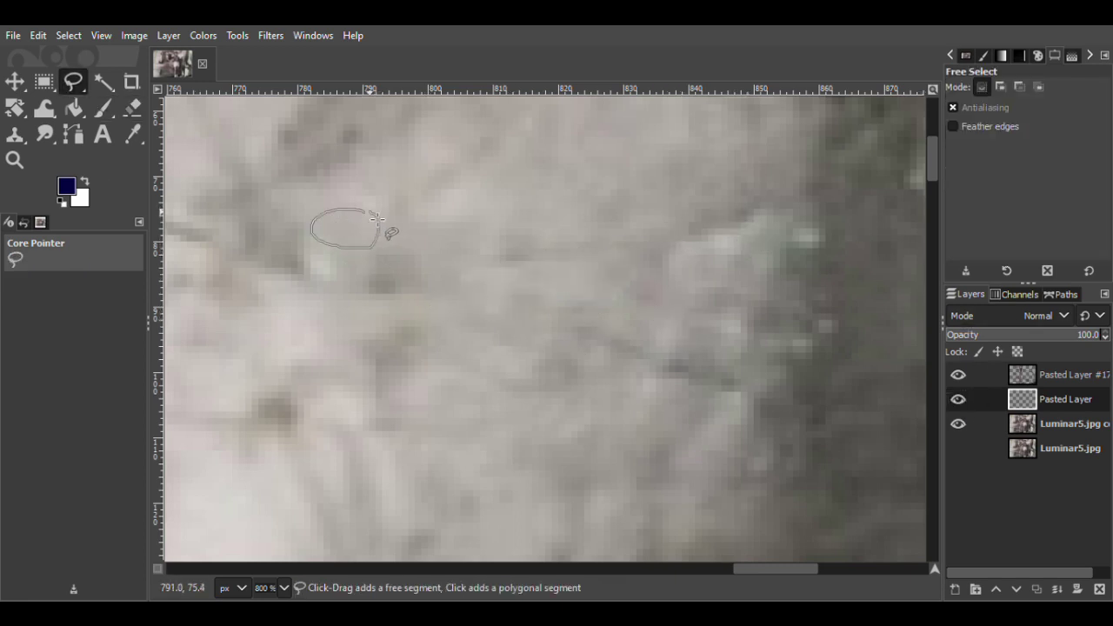
key("Return")
left_click(1054, 426)
key("m")
key("ctrl+c")
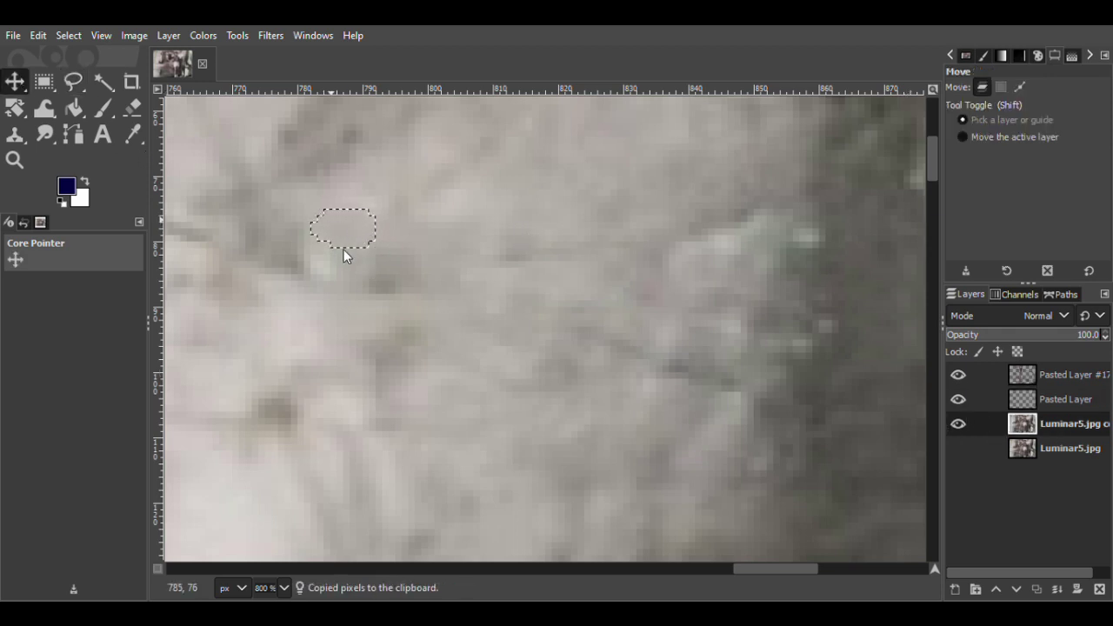
Paste the oval patch as a new layer over the light spot below its source and compare with the layer hidden and shown.
key("ctrl+shift+v")
left_click_drag(362, 235, 341, 279)
key("ctrl+shift+v")
right_click(1051, 426)
left_click(982, 270)
left_click(960, 423)
left_click(959, 422)
Free-select a flat patch about 14 px wide above the thin dark line near x 815 and copy it from the Luminar5.jpg copy layer.
left_click(75, 83)
left_click(572, 190)
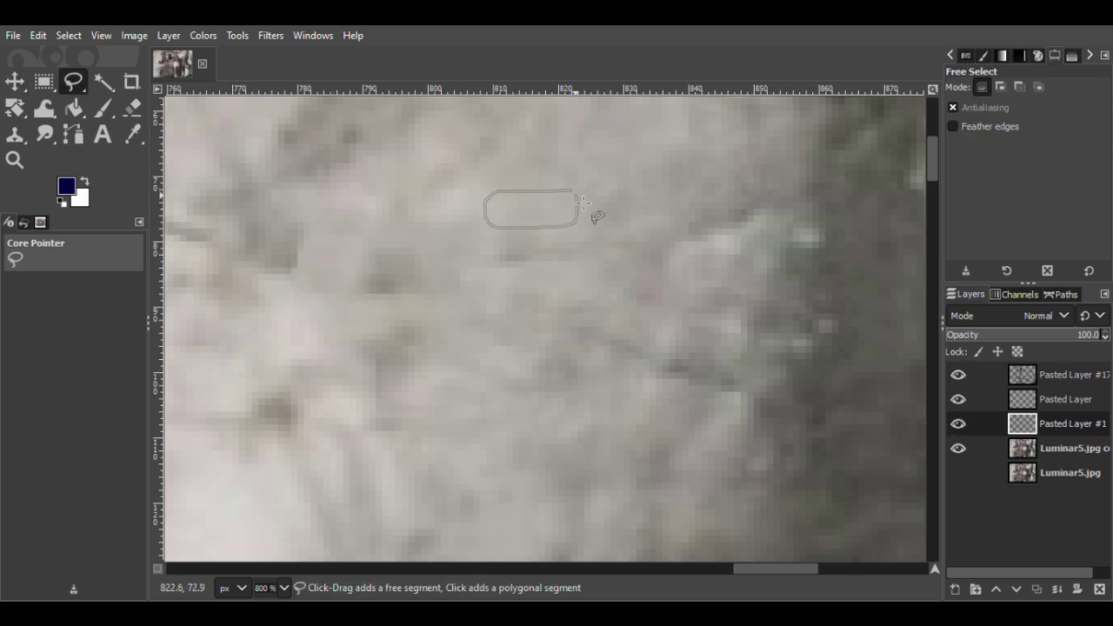
left_click_drag(583, 204, 573, 191)
left_click(1043, 447)
left_click(16, 84)
right_click(532, 202)
key("ctrl+c")
Paste the flat patch as a new layer and move it down over the thin dark line.
key("ctrl+v")
left_click(954, 590)
left_click_drag(588, 231, 542, 252)
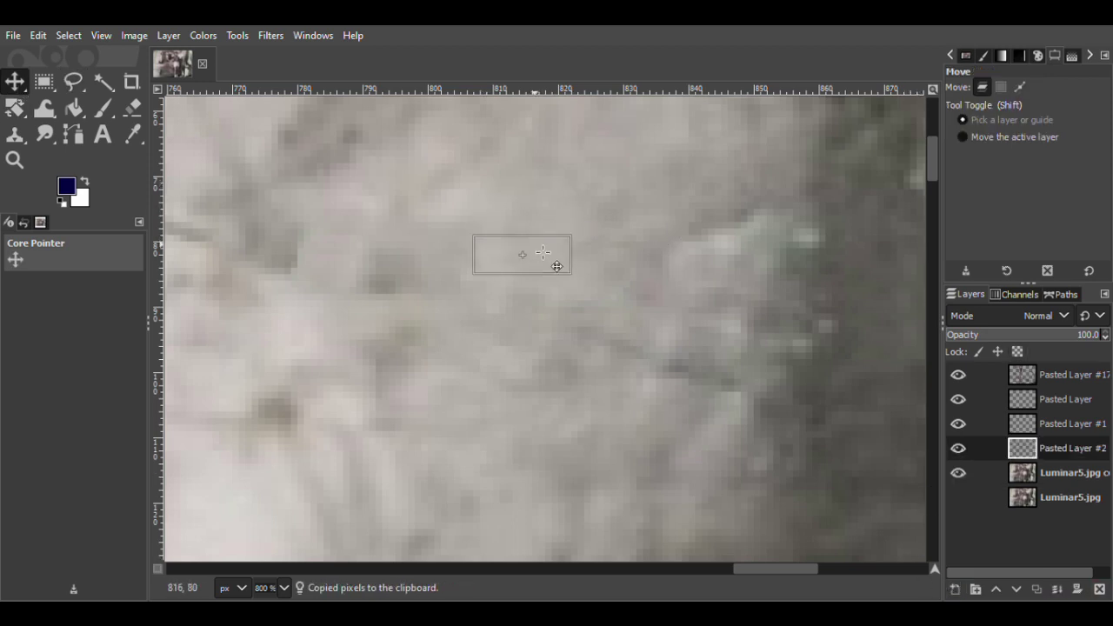
Raise Pasted Layer #2 directly below Pasted Layer #17, check its effect, and save the image.
left_click_drag(1030, 426, 956, 396)
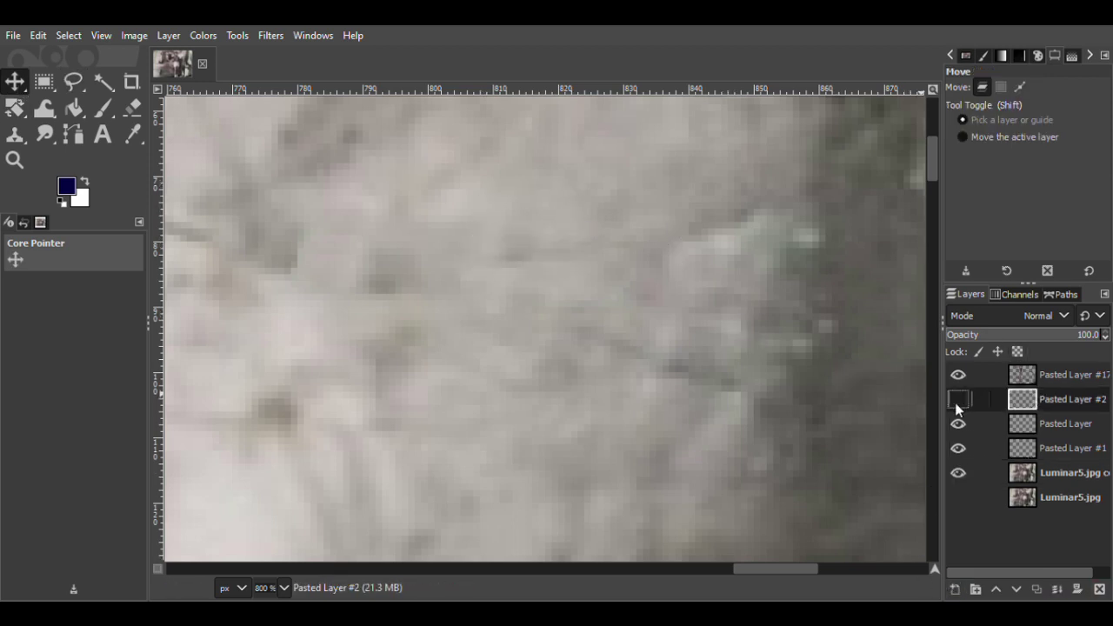
key("ctrl+s")
Free-select a diagonal patch about 17 px wide around x 810, y 68 and copy it from the Luminar5.jpg copy layer.
key("f")
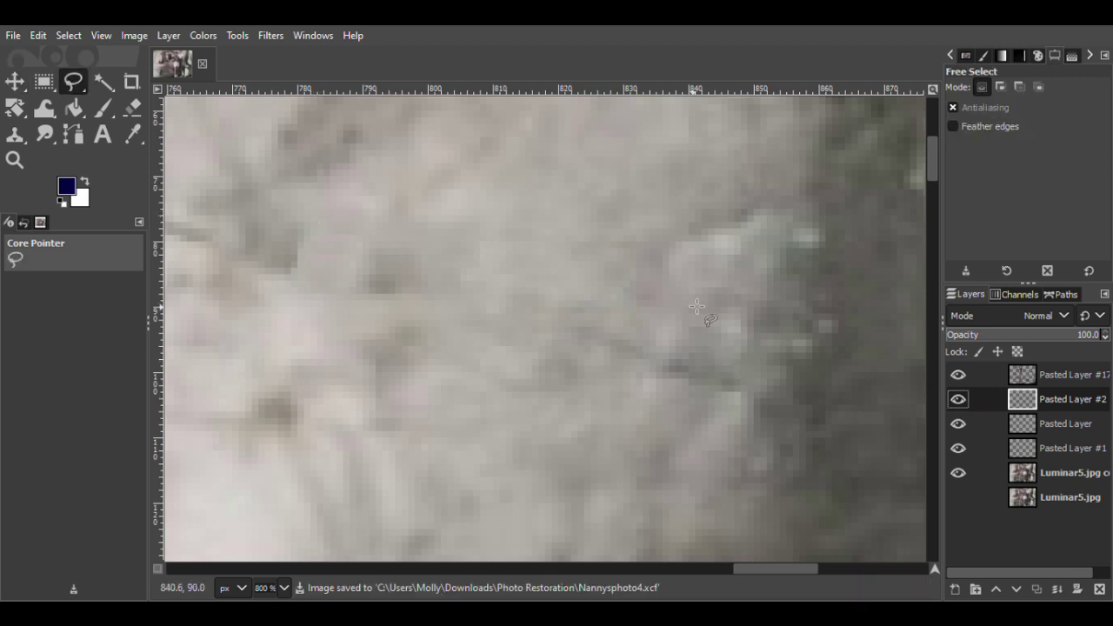
mouse_move(449, 228)
left_mouse_down()
mouse_move(548, 189)
mouse_move(524, 141)
left_mouse_up()
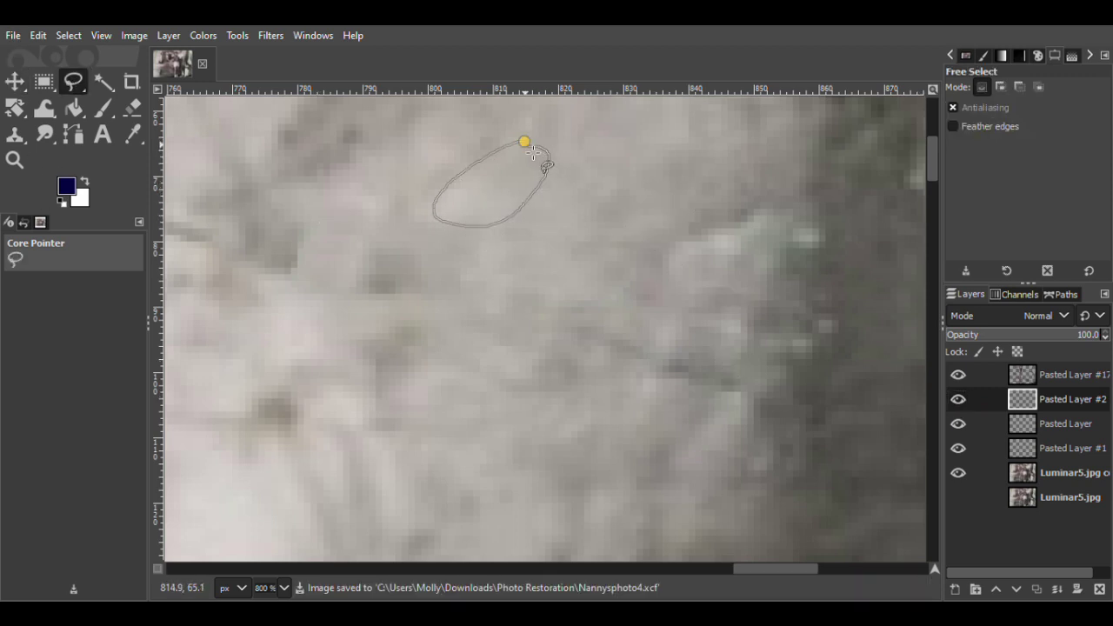
left_click(1052, 472)
key("m")
key("ctrl+c")
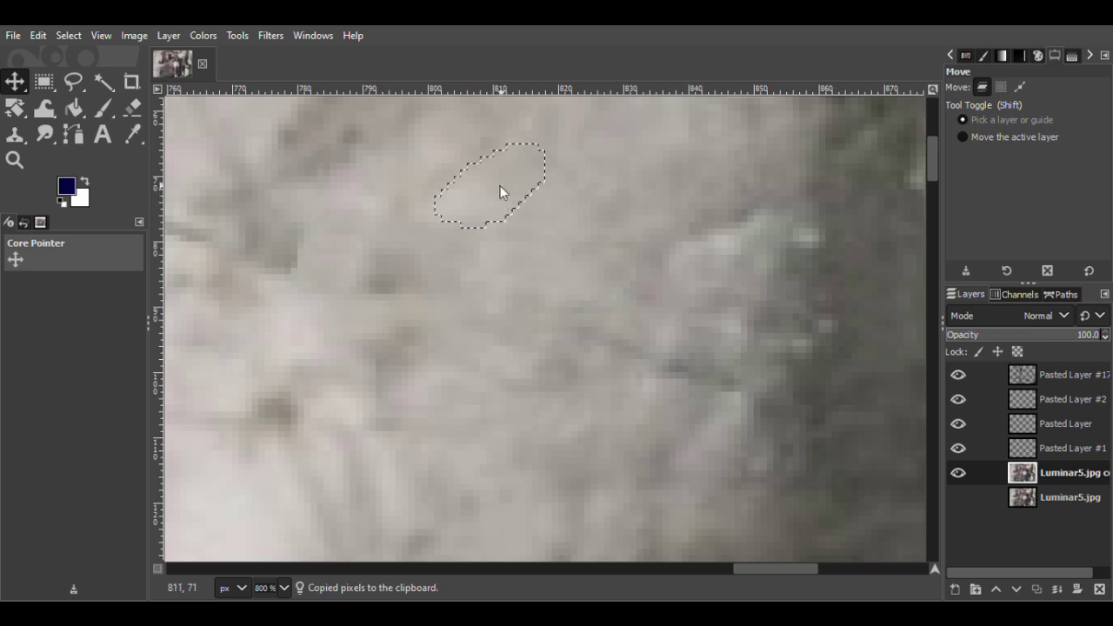
Paste the diagonal patch as a new layer slightly left of its source and trim its edges with the Eraser.
key("ctrl+v")
key("shift+ctrl+n")
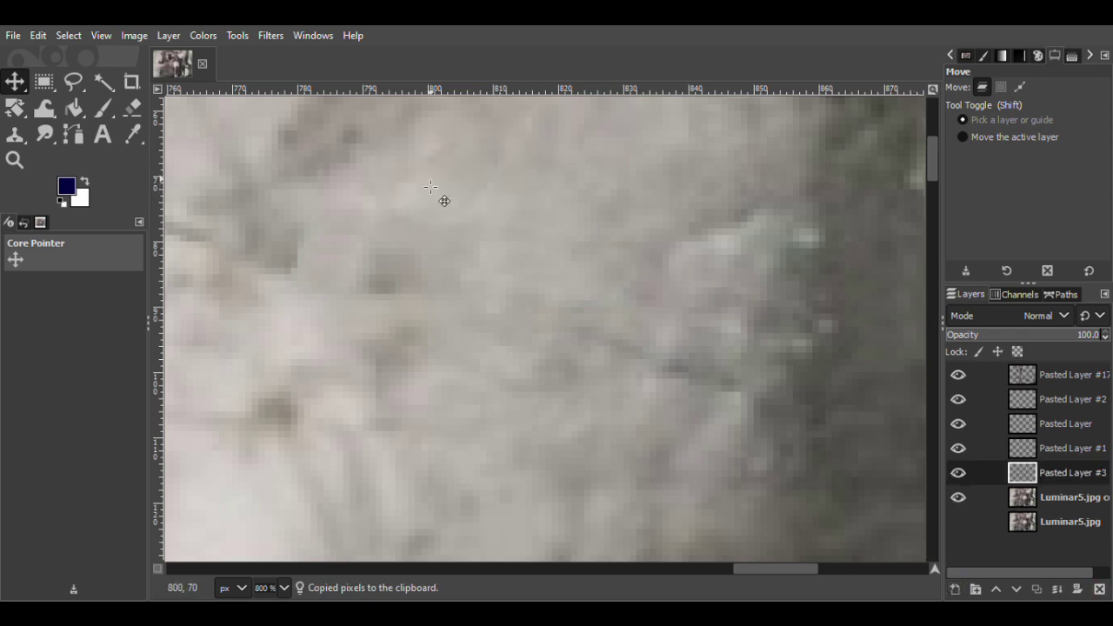
key("shift+e")
key("m")
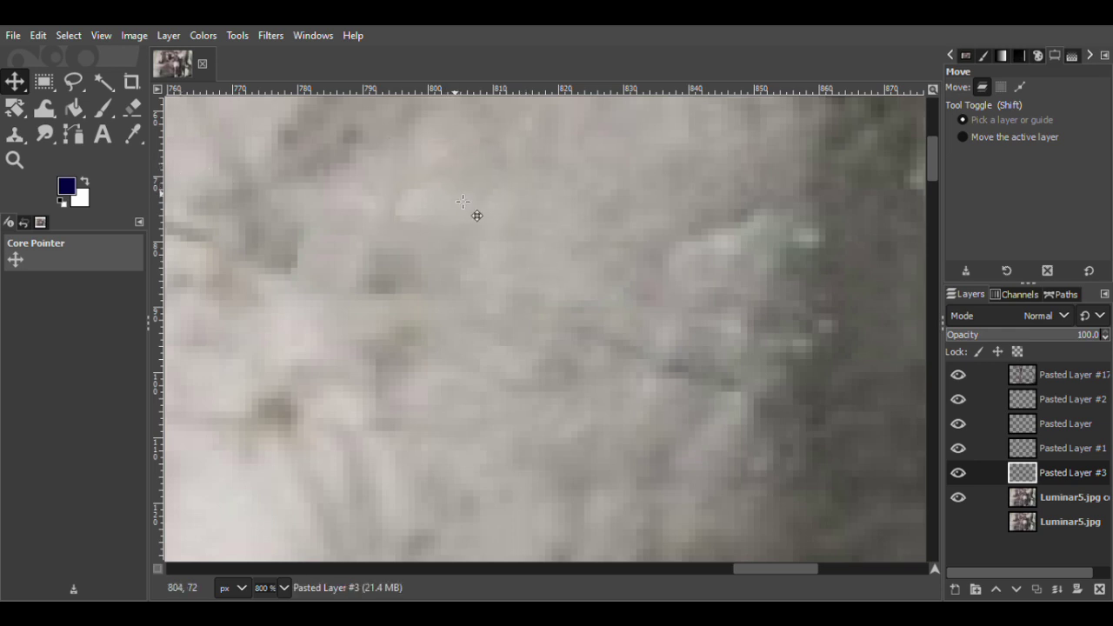
key("shift+e")
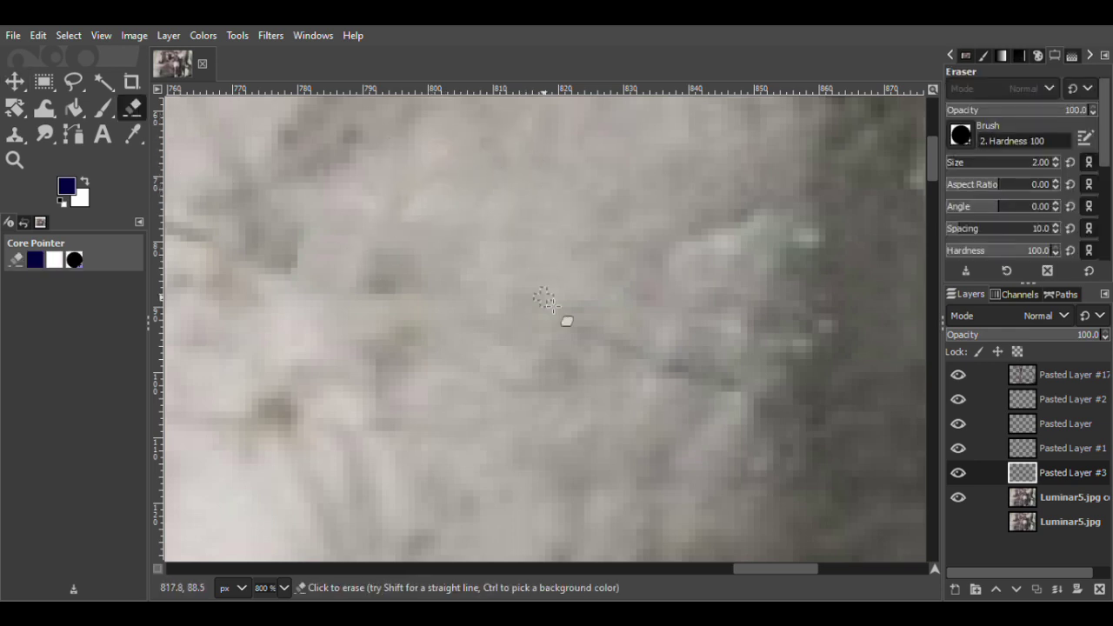
Merge Pasted Layer #2 and the patch layers beneath it down into Pasted Layer #3.
left_click(1051, 402)
key("Delete")
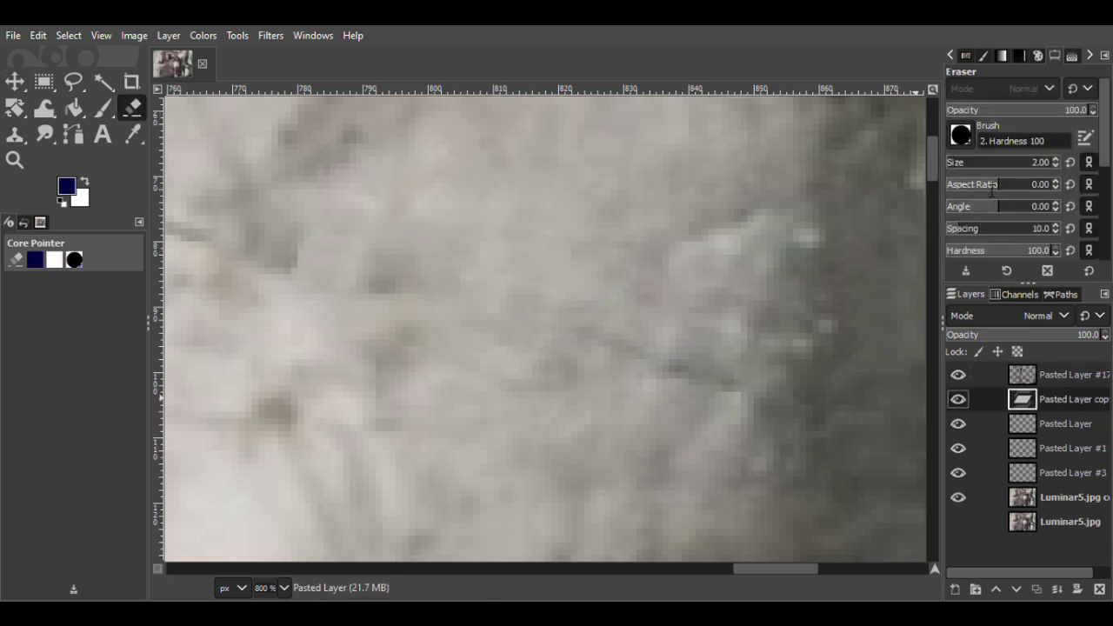
key("Delete")
key("Delete")
Free-select a patch about 15 px wide around x 828, y 62 and copy it from the Luminar5.jpg copy layer.
key("f")
mouse_move(661, 116)
left_mouse_down()
mouse_move(588, 130)
mouse_move(674, 144)
mouse_move(660, 116)
left_mouse_up()
key("Return")
key("End")
key("m")
key("ctrl+c")
key("ctrl+v")
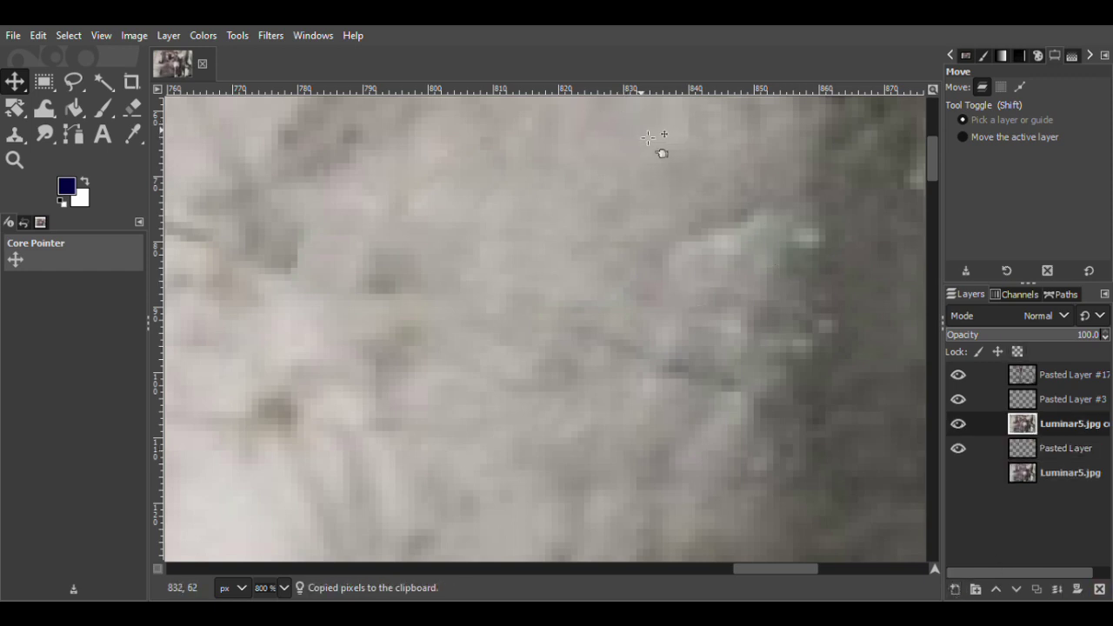
key("ctrl+h")
left_click(970, 380)
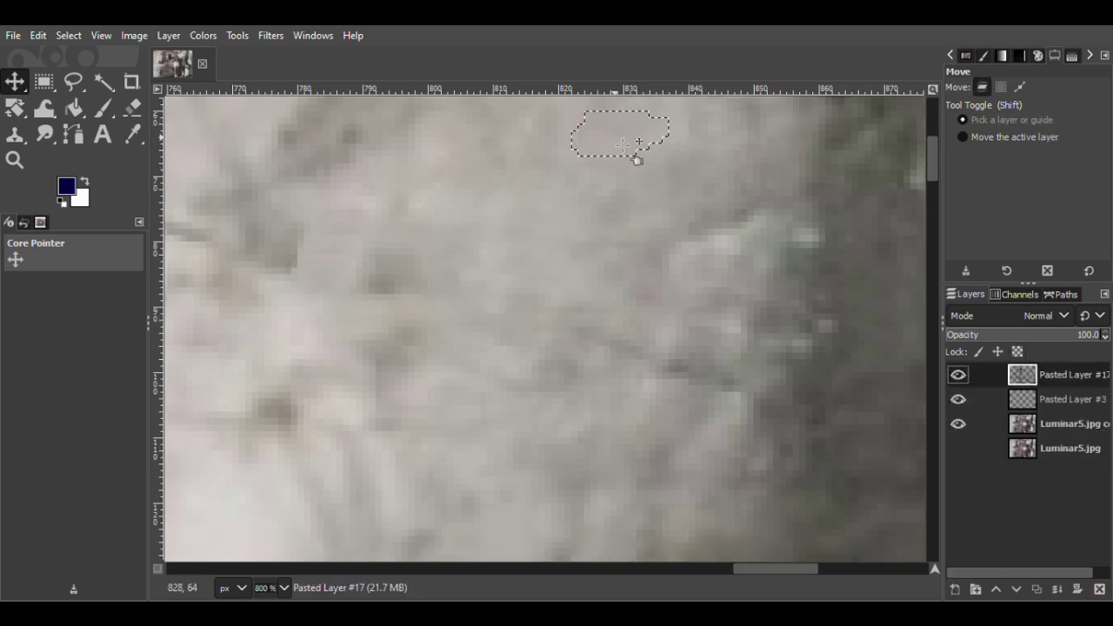
key("ctrl+v")
left_click(955, 589)
left_click_drag(649, 128, 623, 147)
key("ctrl+z")
key("ctrl+z")
key("ctrl+z")
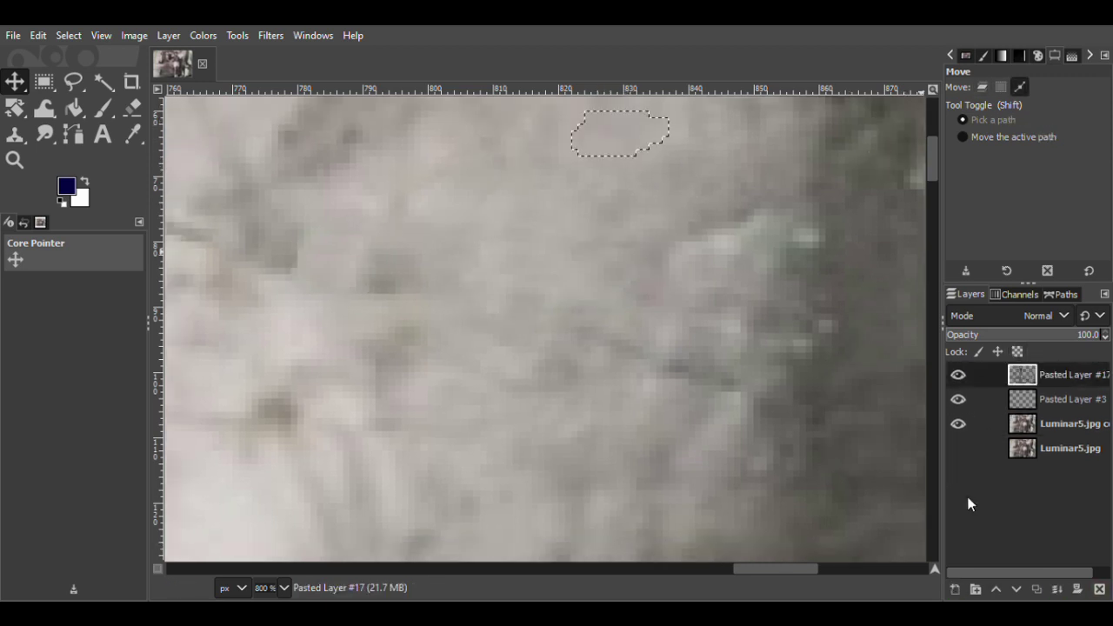
Copy the selected patch again from the Luminar5.jpg copy layer, checking the existing repairs with that layer hidden.
left_click(980, 425)
right_click(621, 141)
key("ctrl+c")
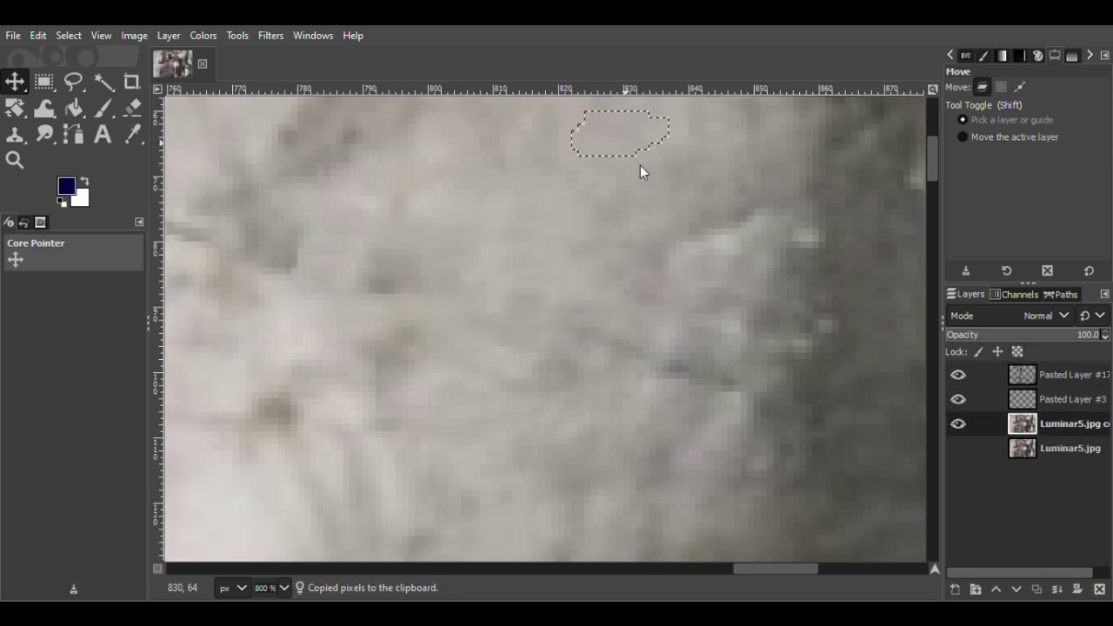
left_click(958, 423)
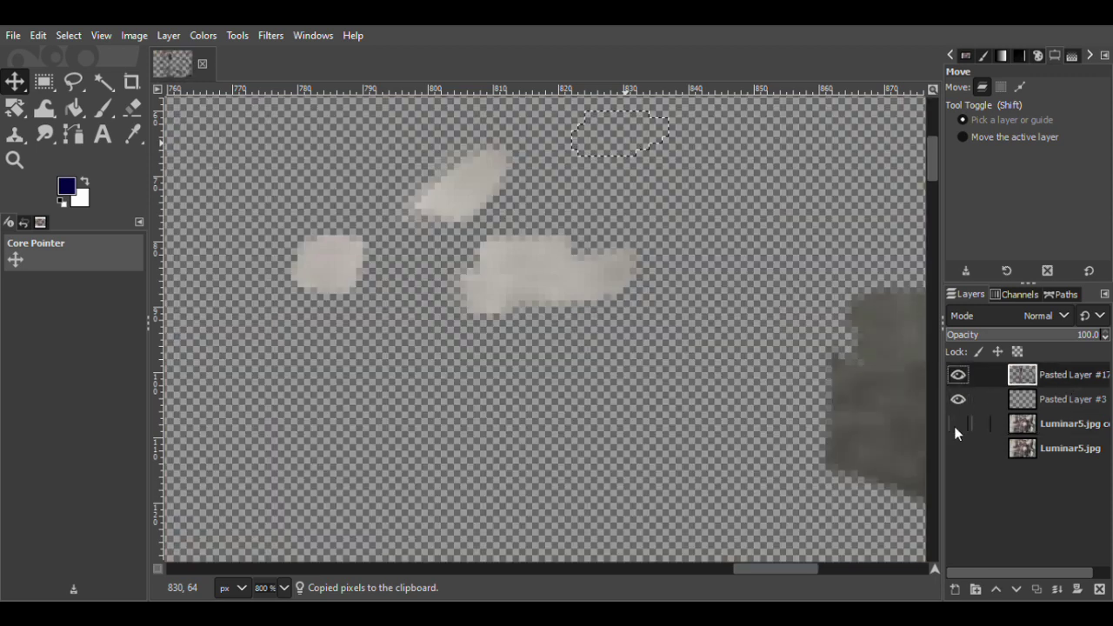
left_click(958, 424)
key("ctrl+c")
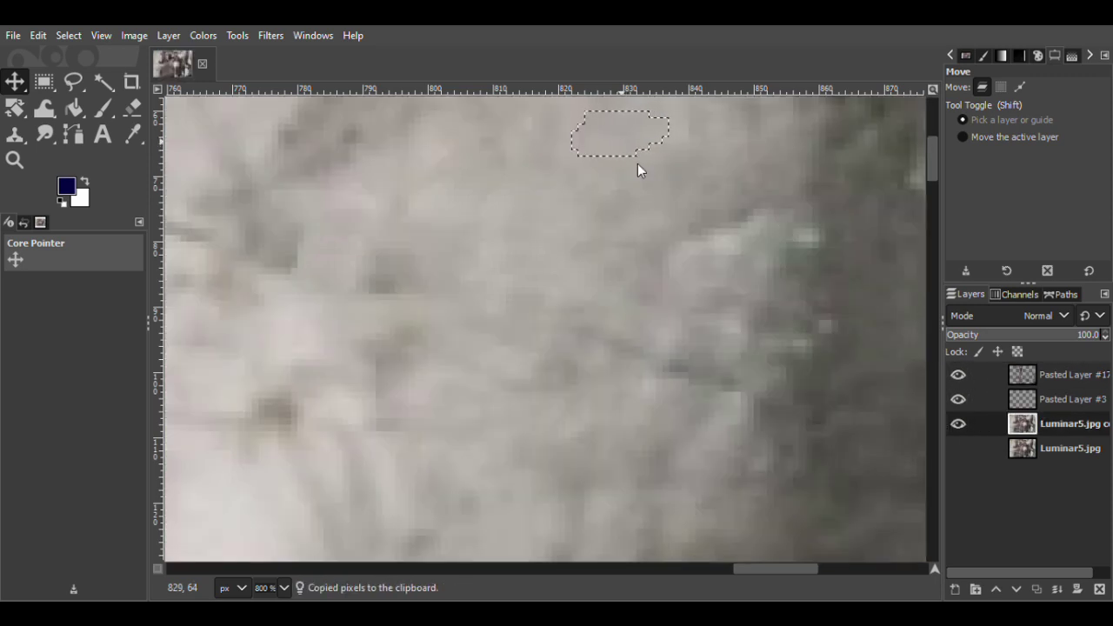
Paste the patch as a new layer over the dark spot near x 795, y 83 and add a duplicate at 81.1% opacity.
key("ctrl+v")
left_click(955, 589)
left_click_drag(626, 164, 436, 268)
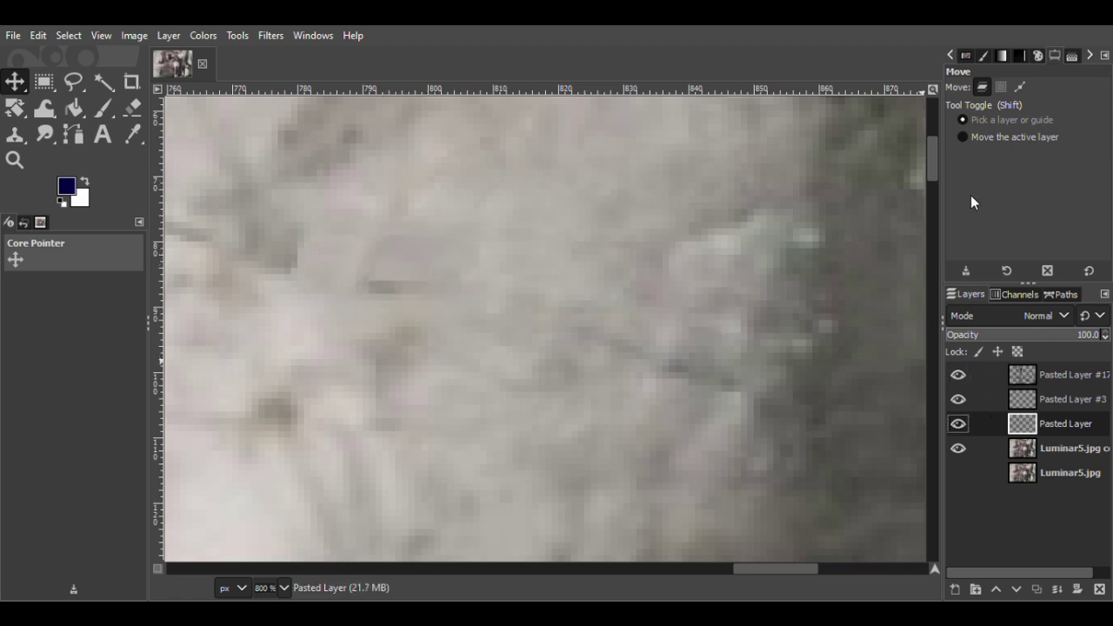
key("ctrl+shift+d")
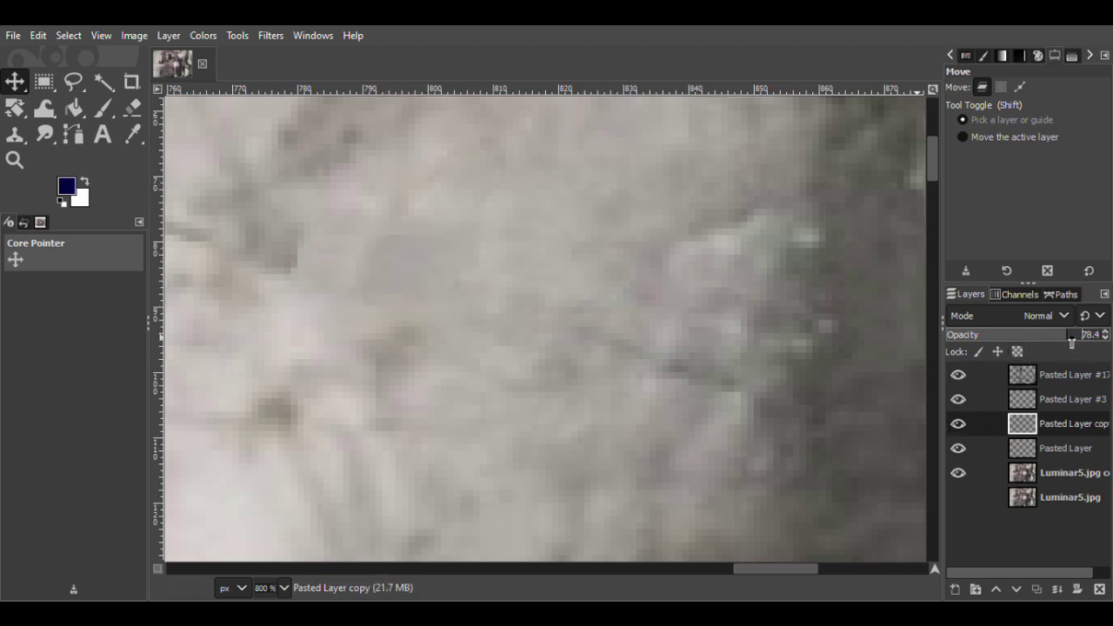
Free-select an elongated diagonal patch about 21 px wide below the dark diagonal crack and copy it from the Luminar5.jpg copy layer.
left_click(73, 81)
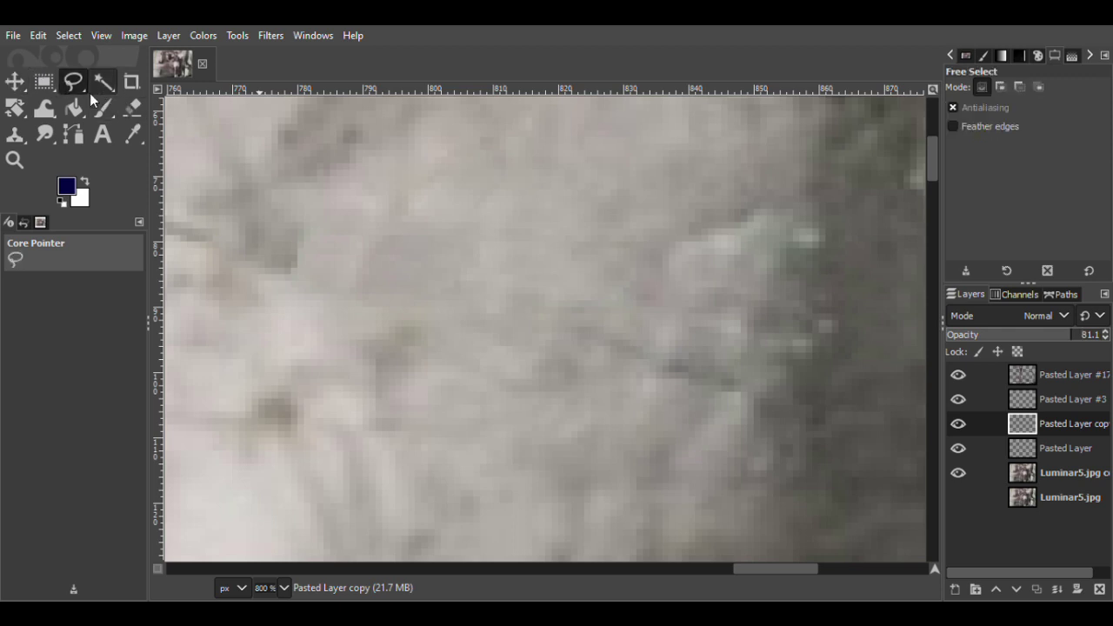
left_click(696, 434)
left_click_drag(677, 477, 695, 434)
left_click(1061, 472)
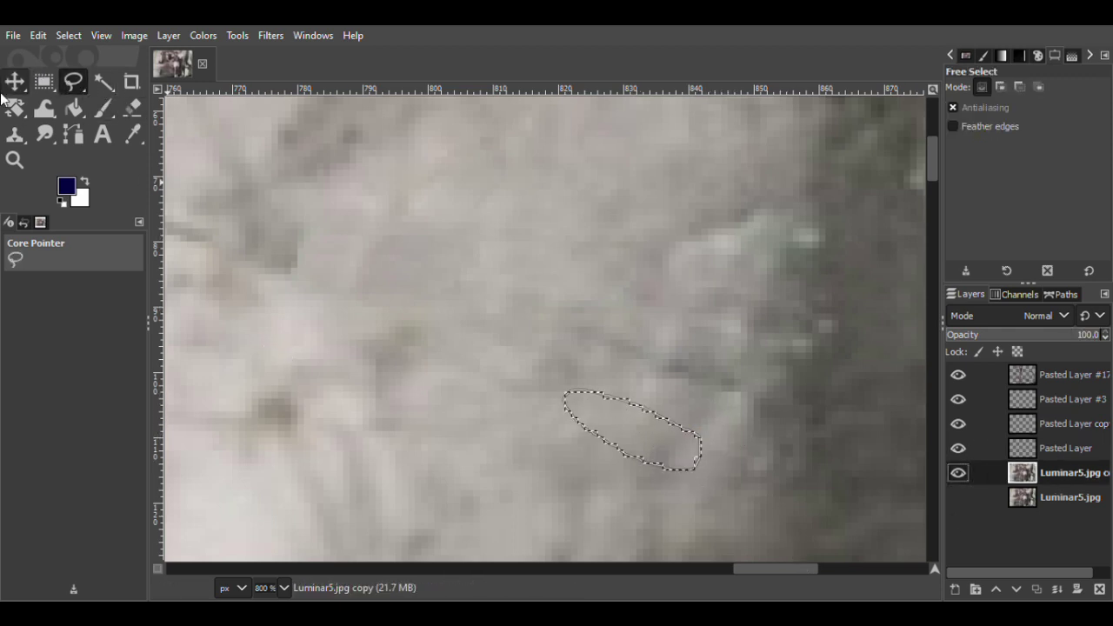
left_click(15, 82)
key("ctrl+c")
Paste the elongated patch as a new layer over the dark diagonal crack and compare the image before and after.
key("ctrl+v")
left_click(955, 588)
left_click_drag(680, 434, 727, 408)
left_click(958, 472)
left_click(957, 472)
Duplicate the crack patch at 82.6% opacity, shift the copy up and to the right along the crack, and trim it with the Eraser.
key("ctrl+shift+d")
left_click_drag(707, 392, 720, 366)
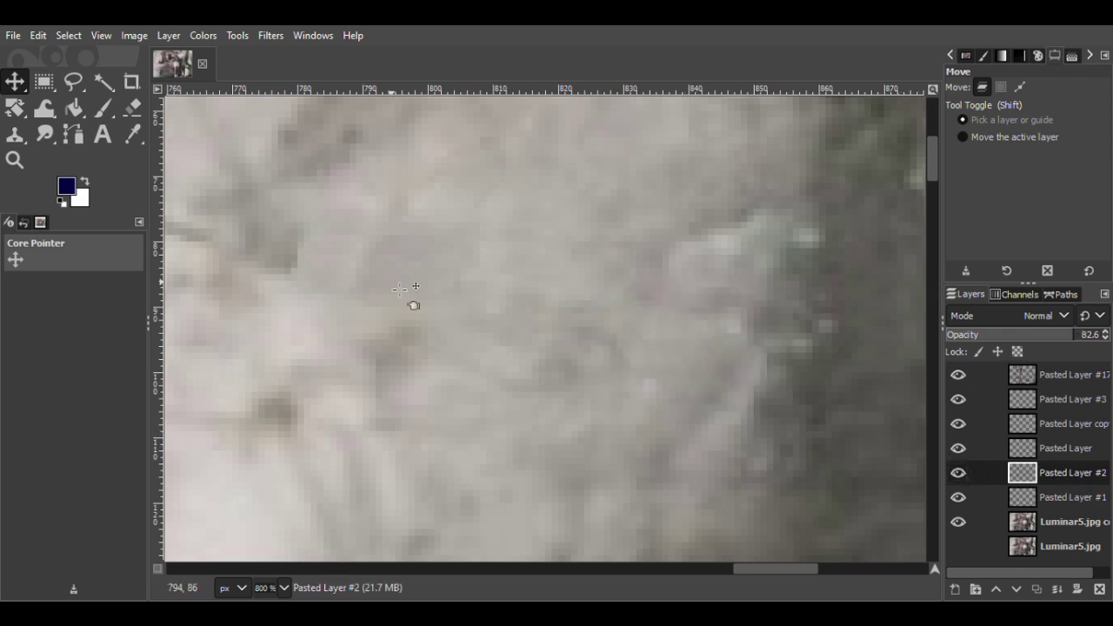
left_click(133, 107)
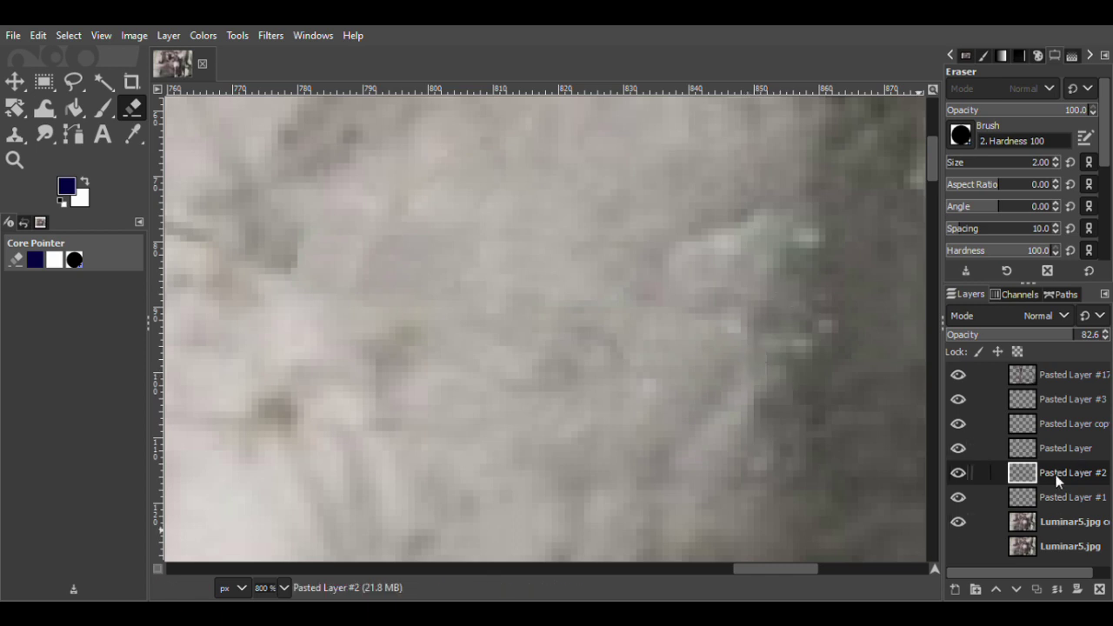
Free-select an oval patch about 16 px wide around x 824, y 111 and copy it from the Luminar5.jpg copy layer.
left_click(1070, 522)
key("f")
left_click_drag(646, 462, 643, 463)
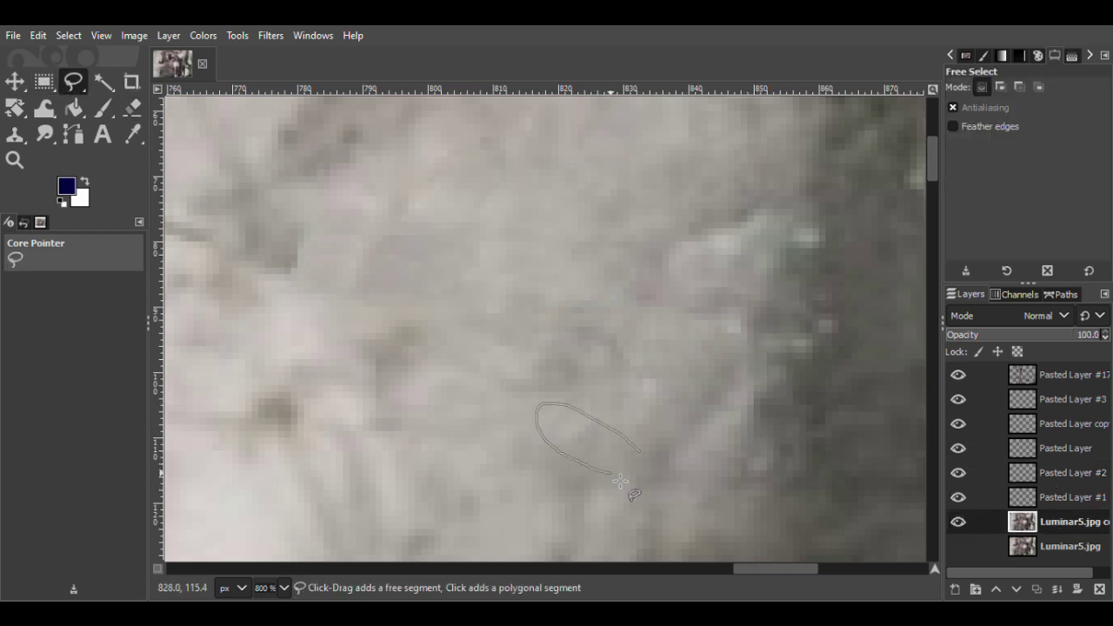
key("Return")
key("m")
key("ctrl+c")
Paste the oval patch twice as new layers over the light streaks beside the dark edge, the second at 78.9% opacity.
key("ctrl+v")
mouse_move(611, 469)
left_mouse_down()
mouse_move(713, 467)
mouse_move(625, 536)
mouse_move(646, 472)
mouse_move(674, 474)
left_mouse_up()
key("ctrl+v")
left_click_drag(740, 450, 703, 436)
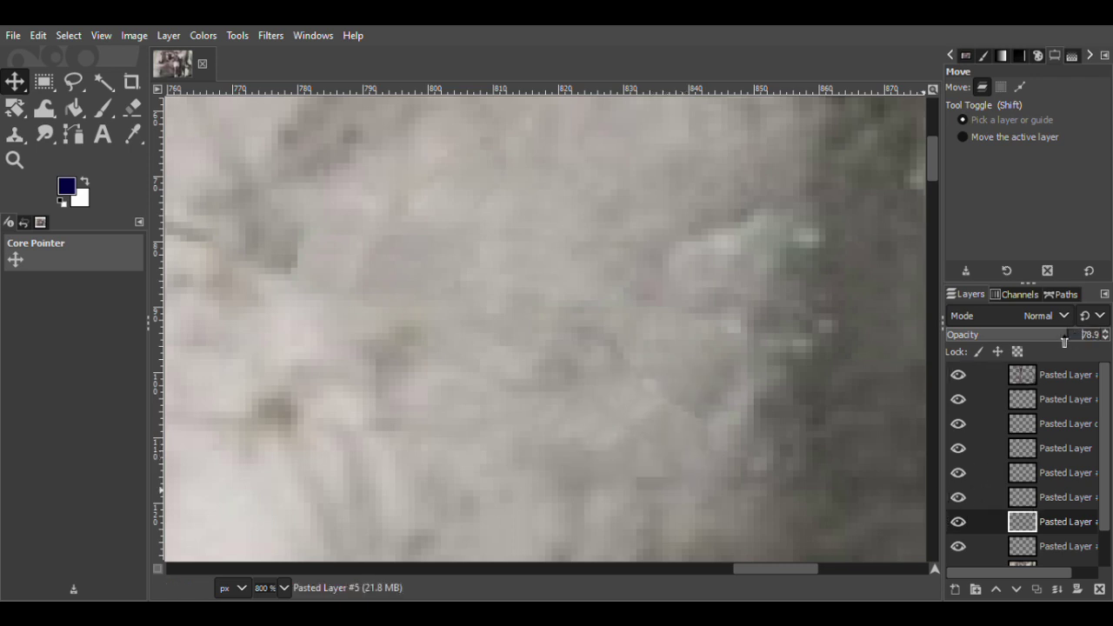
Paste a third copy of the oval patch at 81.6% opacity near the dark edge and raise its layer to second in the stack.
key("ctrl+v")
left_click_drag(688, 425, 721, 397)
left_click_drag(1027, 523, 1023, 400)
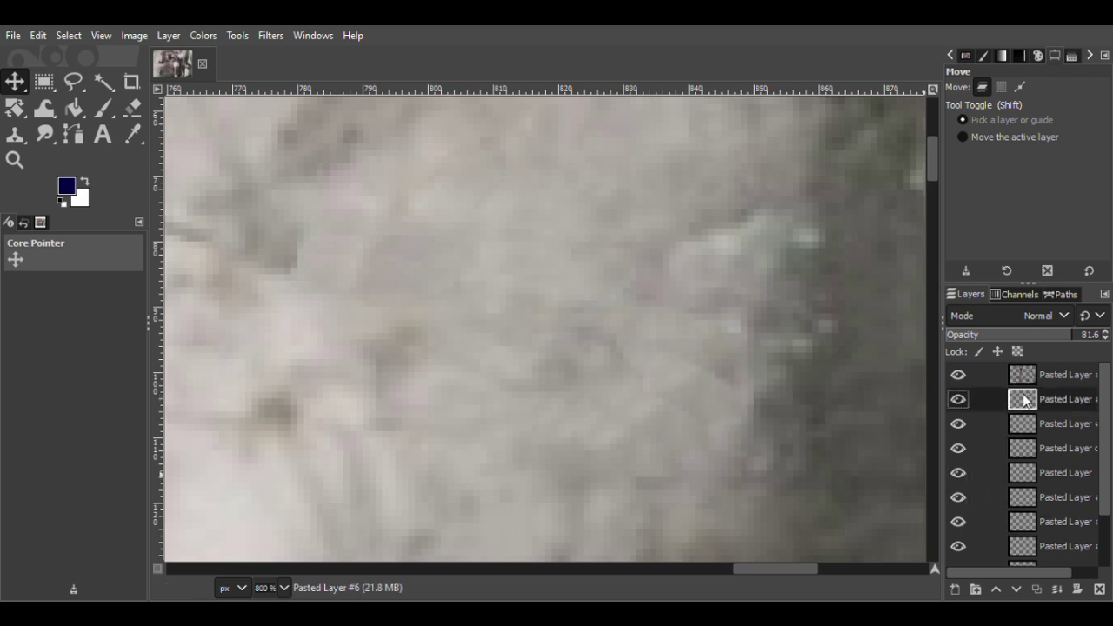
Blend the third patch into the dark edge at 51.6% opacity and merge the patch layers into Pasted Layer #4.
left_click_drag(712, 421, 737, 433)
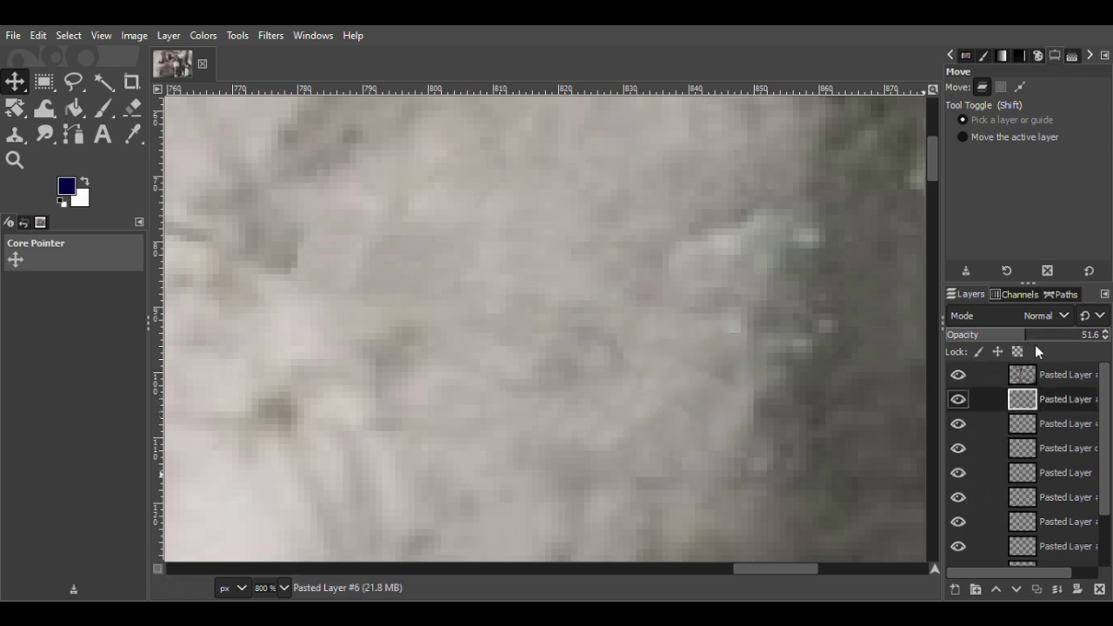
left_click_drag(792, 380, 757, 374)
key("shift+e")
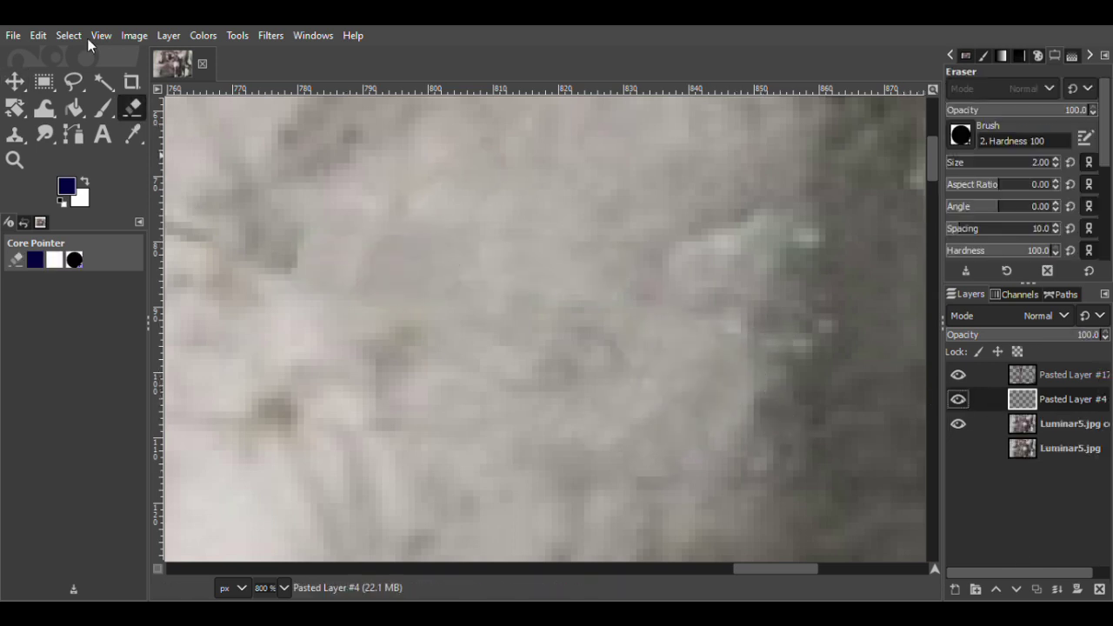
Free-select a small patch about 7 px wide around x 847, y 84 and copy it from the Luminar5.jpg copy layer.
key("f")
mouse_move(767, 267)
left_mouse_down()
mouse_move(763, 286)
mouse_move(766, 267)
left_mouse_up()
left_click(958, 399)
left_click(957, 400)
left_click(1039, 425)
left_click(15, 82)
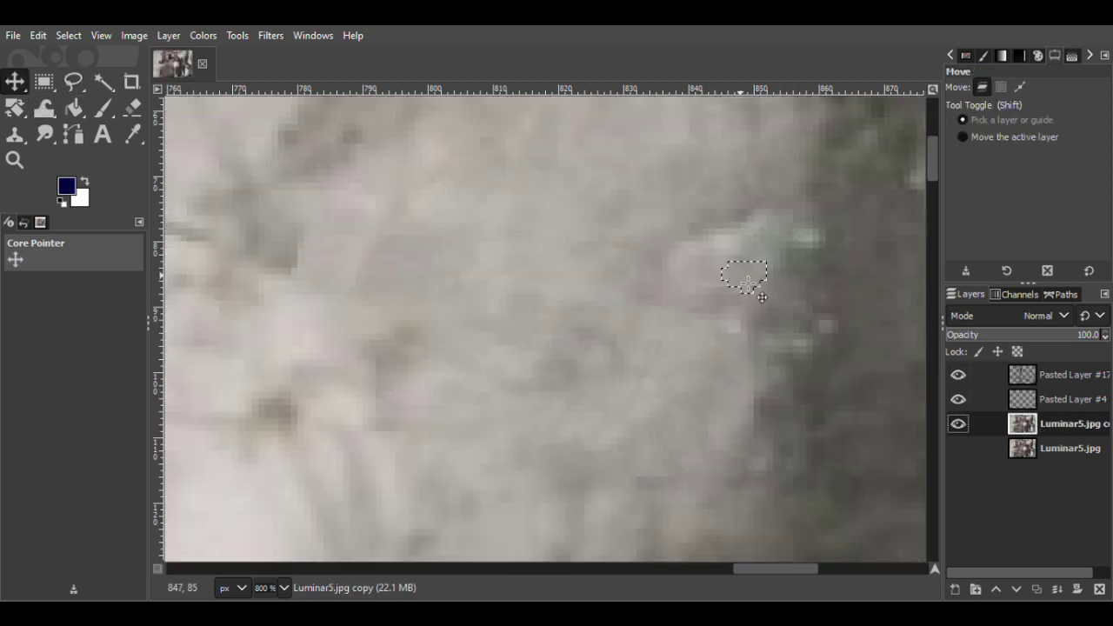
key("ctrl+c")
Paste the small patch as a new layer over the light spot beside the dark edge and add a duplicate at 65.8% opacity.
key("ctrl+v")
left_click(955, 590)
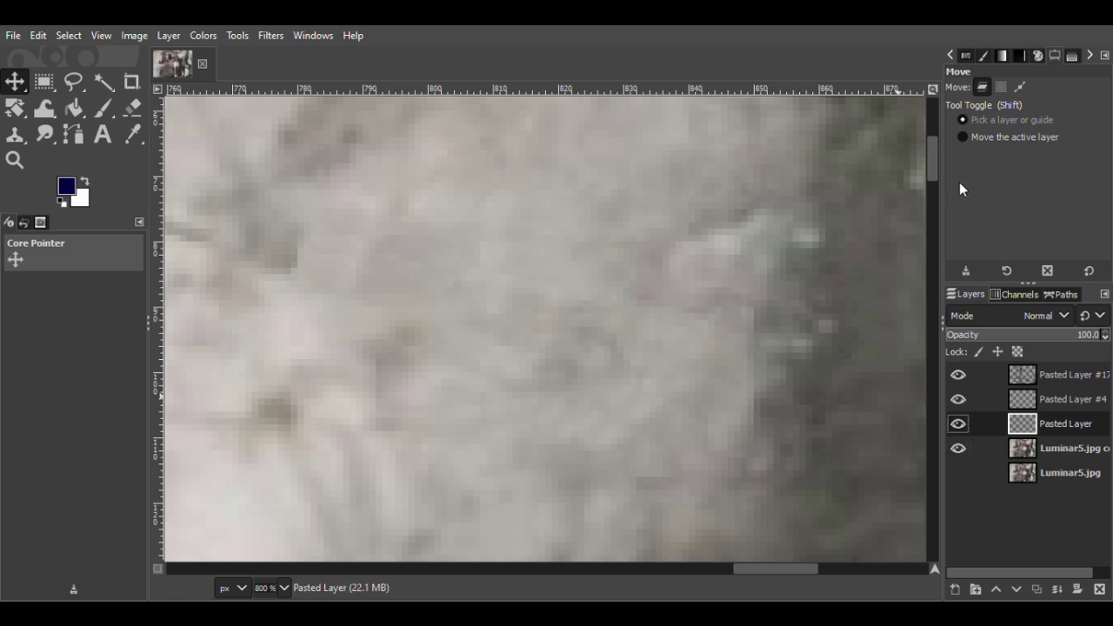
key("shift+ctrl+d")
left_click_drag(759, 340, 738, 326)
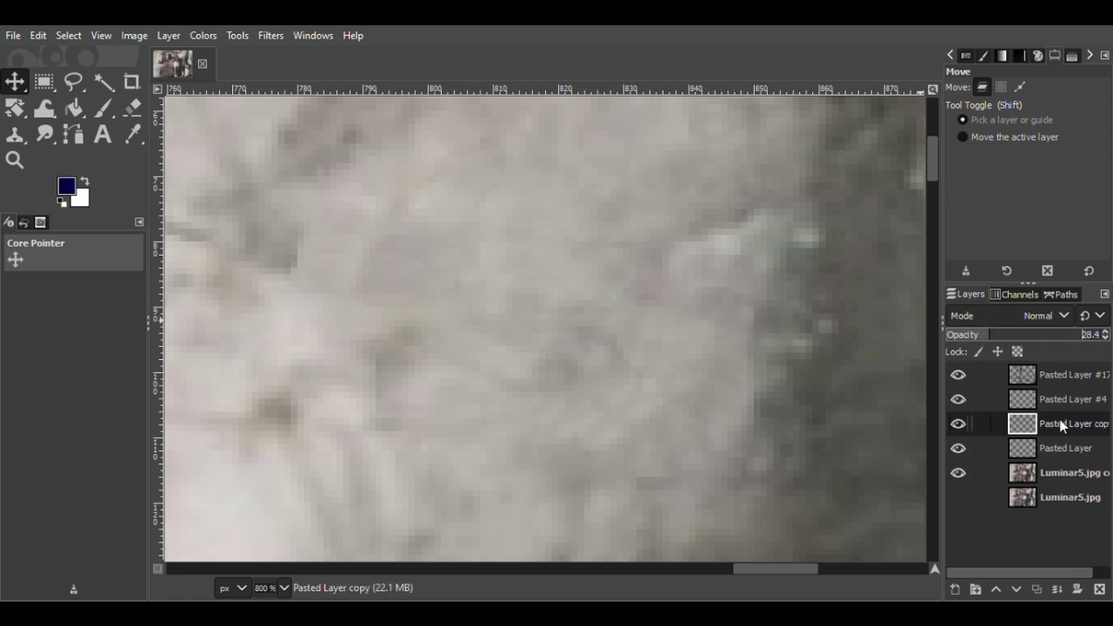
left_click_drag(1049, 337, 1074, 342)
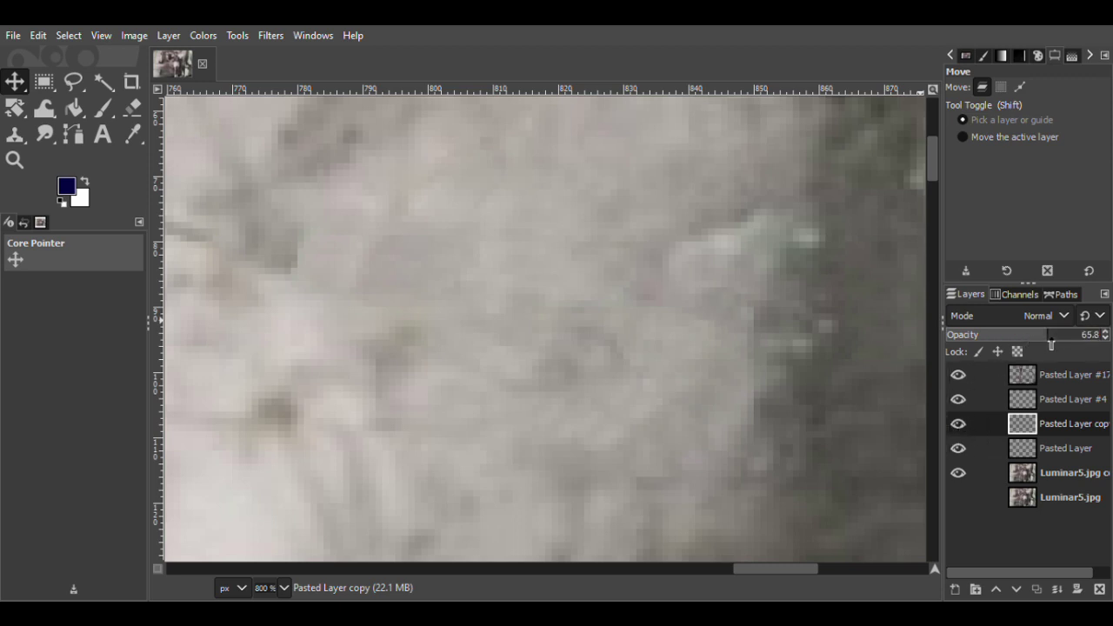
Erase along the edge of the duplicate patch beside the dark area with the 2 px eraser.
key("shift+e")
left_click_drag(752, 320, 758, 294)
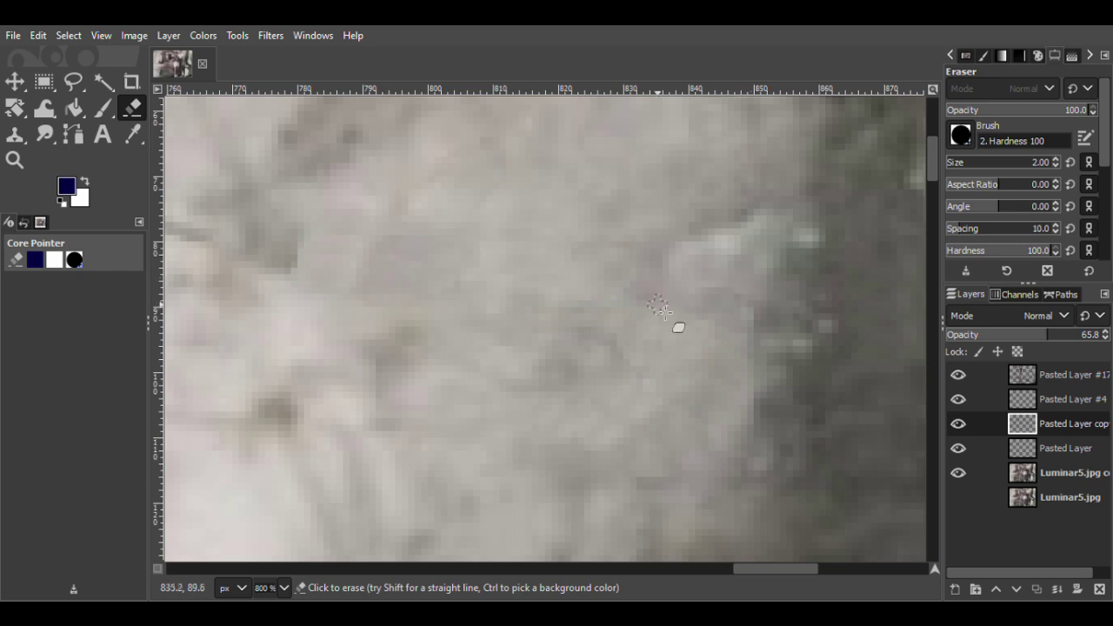
key("f")
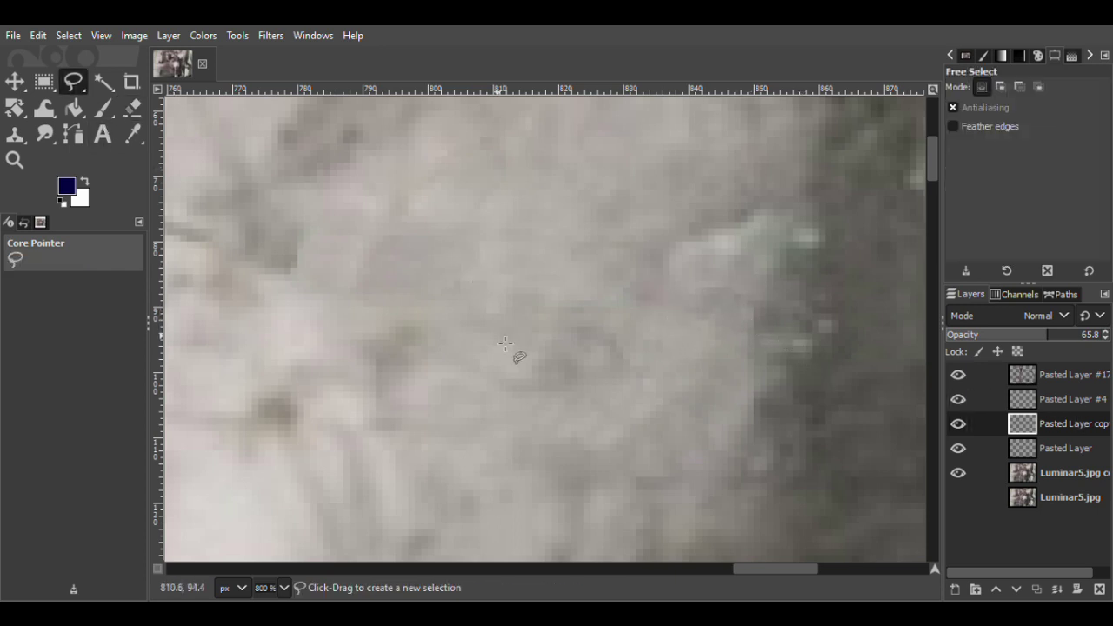
Compare the retouched dark edge with and without its patch layers at 300% zoom.
left_click(958, 396)
left_click(958, 395)
left_click(15, 158)
left_click(962, 134)
left_click(594, 325)
left_click(594, 325)
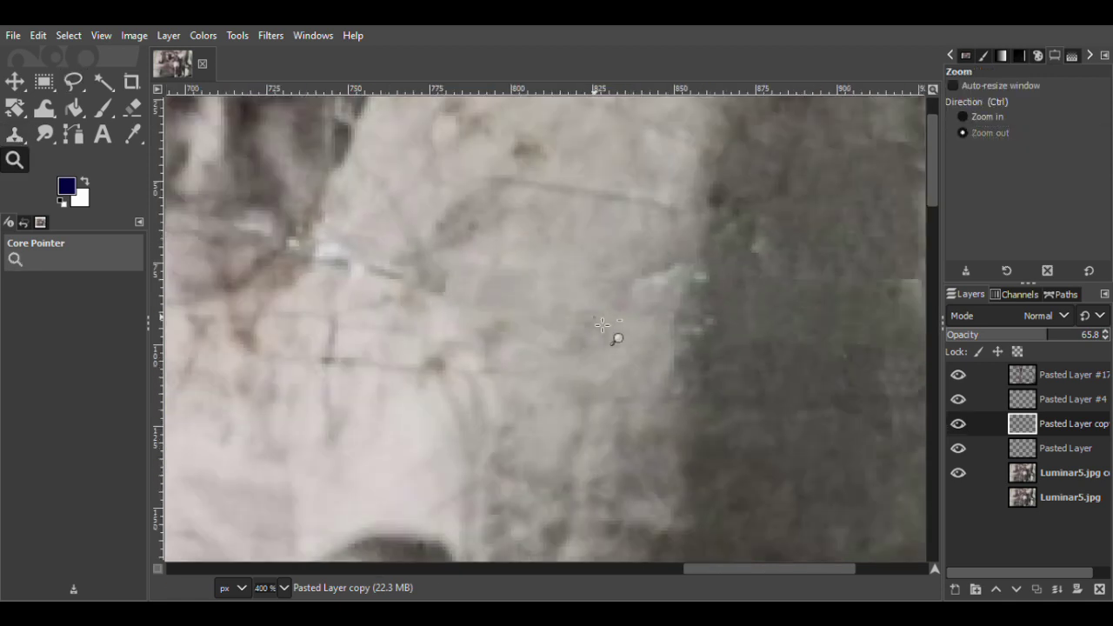
left_click(594, 325)
left_click(956, 400)
left_click(956, 400)
left_click(956, 449)
left_click(956, 448)
Merge Pasted Layer #4 and Pasted Layer copy down into Pasted Layer.
right_click(1049, 402)
left_click(997, 269)
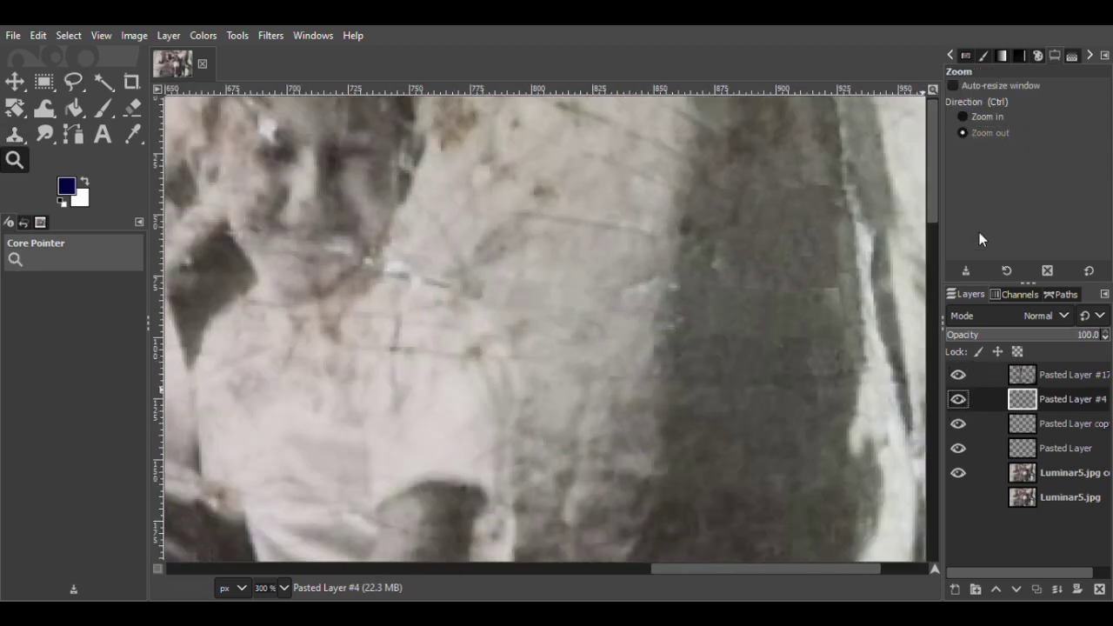
right_click(1075, 404)
left_click(996, 268)
Free-select a patch about 12 px wide around x 857, y 74 and copy it from the Luminar5.jpg copy layer.
left_click(987, 116)
left_click(713, 304)
left_click(712, 303)
left_click(712, 303)
key("f")
left_click_drag(633, 209, 573, 238)
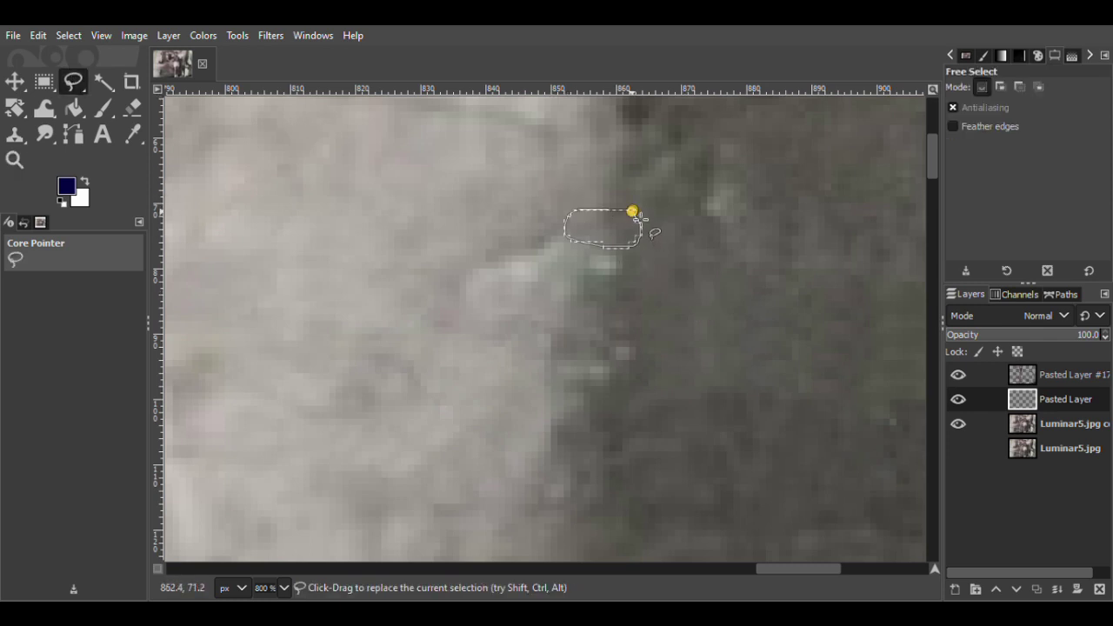
key("Return")
left_click(966, 423)
key("m")
key("ctrl+c")
Paste the patch as two new layers over the bright spot just below its source on the dark edge.
key("ctrl+v")
key("ctrl+shift+n")
left_click_drag(634, 235, 630, 280)
key("ctrl+shift+d")
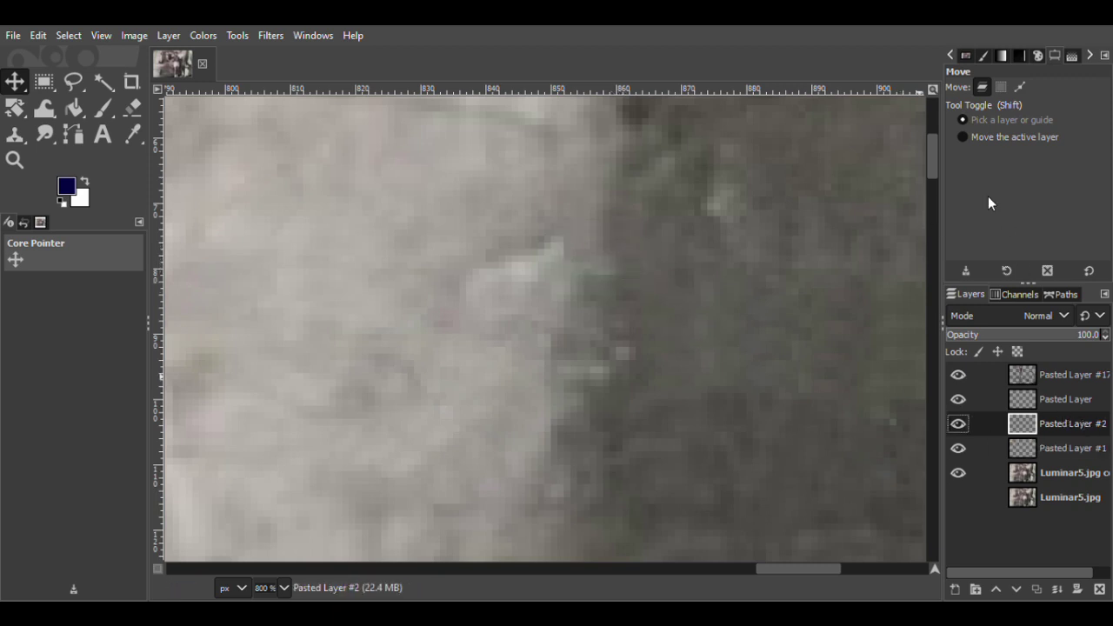
Paste a third copy of the patch on the dark edge as a new layer at 75.8% opacity.
key("ctrl+v")
key("ctrl+shift+n")
key("shift+e")
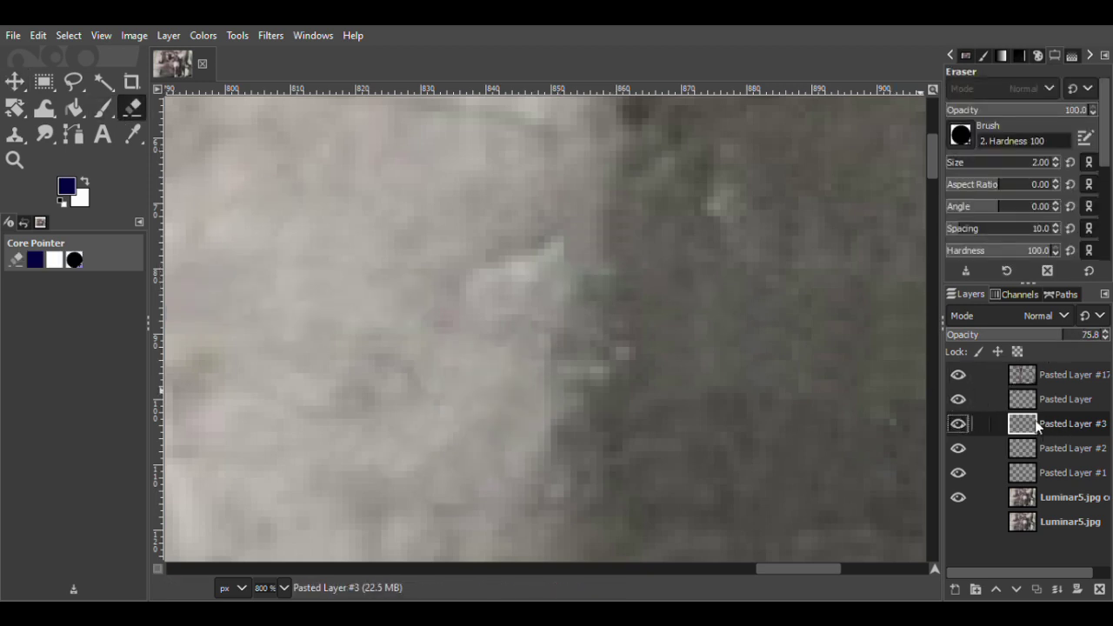
Paste a fourth copy at 75.8% opacity, place it around x 857, y 81, and blend it with the eraser.
key("m")
key("ctrl+v")
key("ctrl+shift+n")
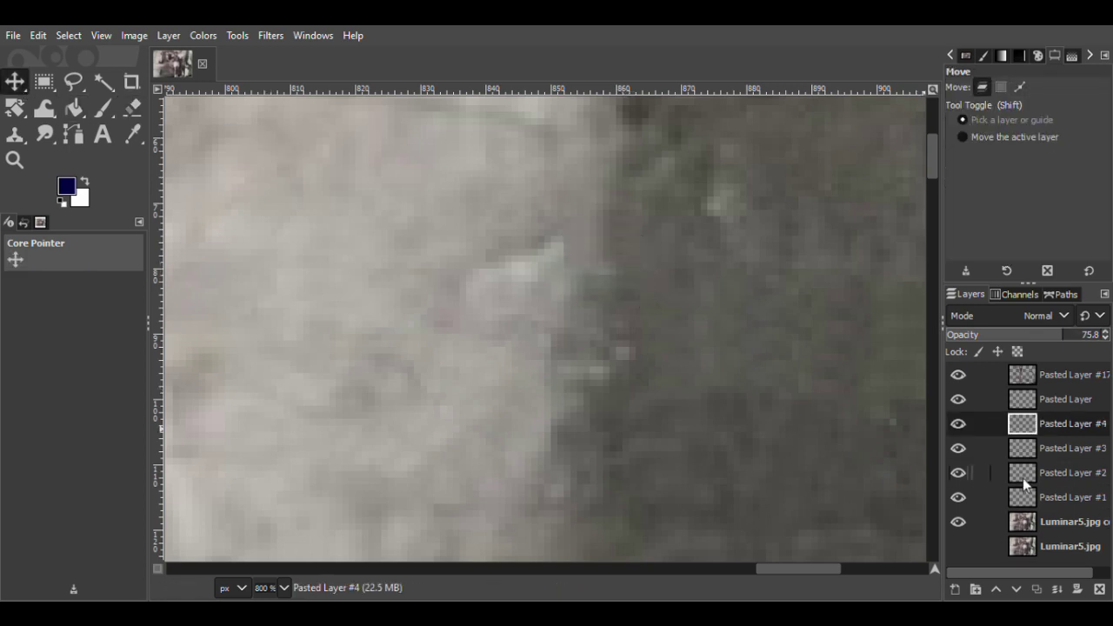
left_click_drag(958, 447, 957, 496)
left_click_drag(617, 259, 604, 280)
left_click(957, 451)
left_click(127, 106)
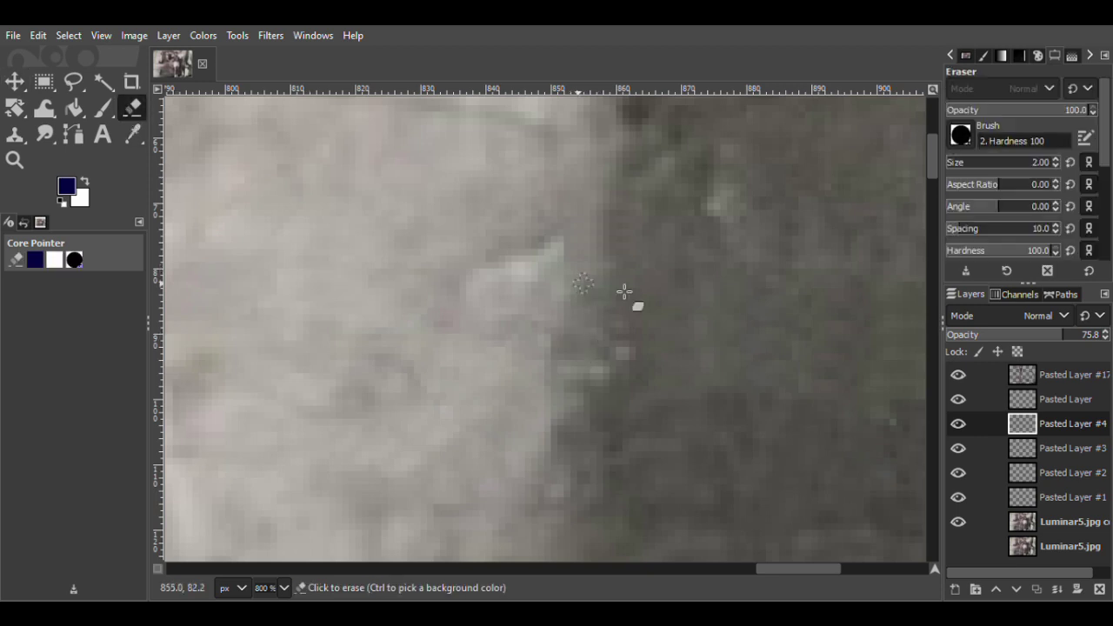
Free-select a patch about 11 px wide around x 858, y 103 and copy it from the Luminar5.jpg copy layer.
left_click(1046, 519)
key("f")
left_click_drag(641, 387, 566, 452)
left_click(641, 388)
key("Return")
key("m")
key("ctrl+c")
Paste the dark patch as a new layer over the light spots just above its source, blend it at 83.2% opacity, and save the image.
key("ctrl+v")
key("ctrl+shift+n")
left_click_drag(609, 405, 622, 380)
left_click_drag(1059, 341, 1066, 342)
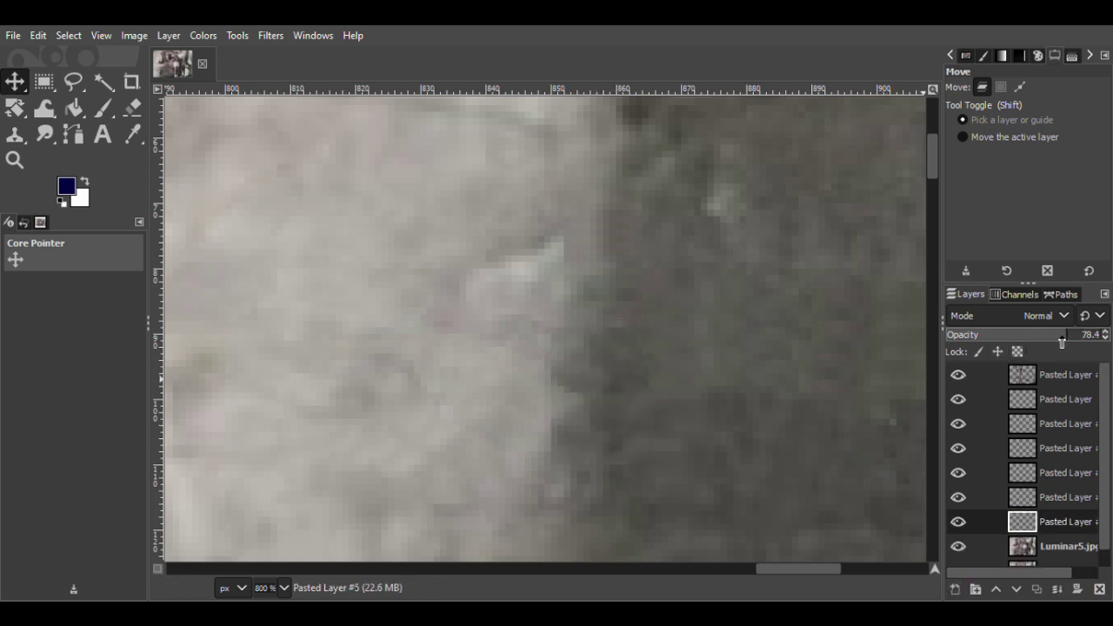
key("shift+e")
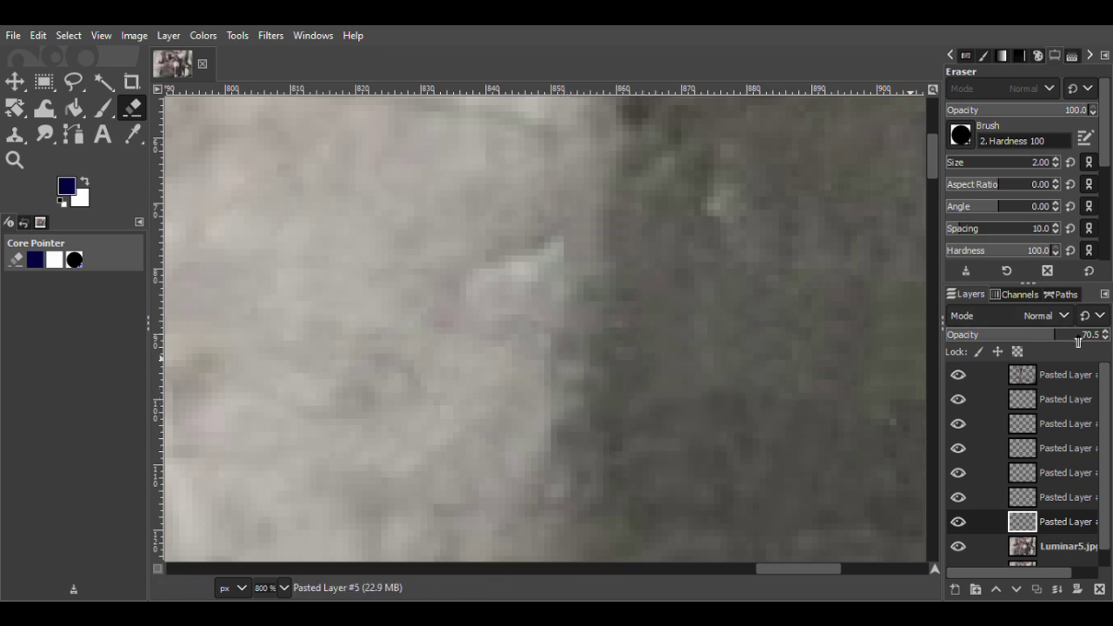
key("ctrl+s")
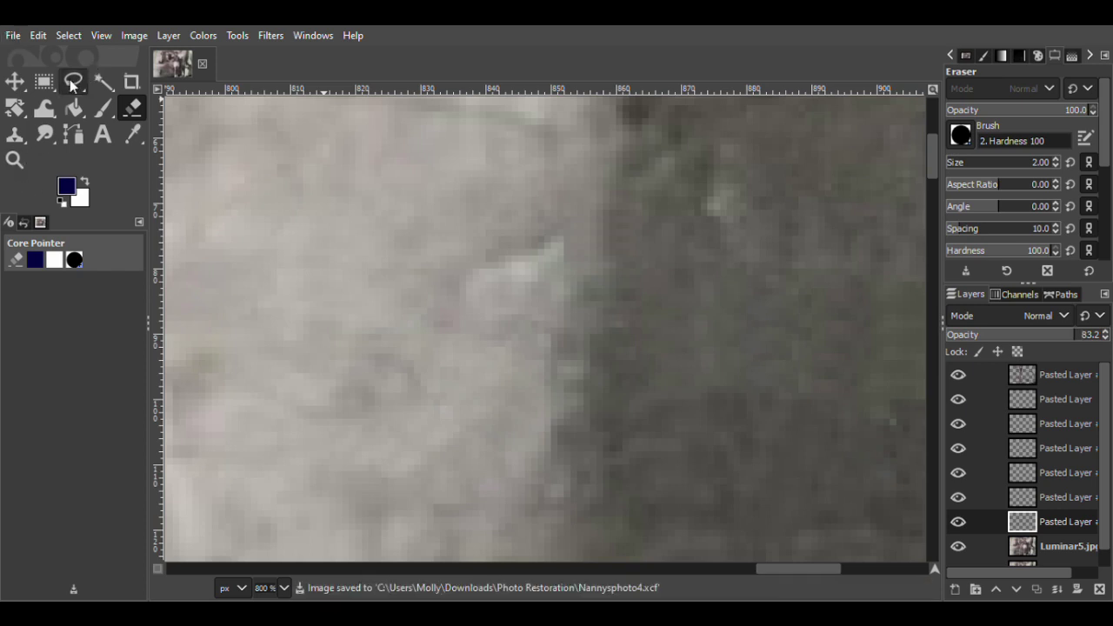
Free-select a slanted patch about 20 px wide around x 846, y 85 and copy it from the Luminar5.jpg copy layer.
left_click(71, 80)
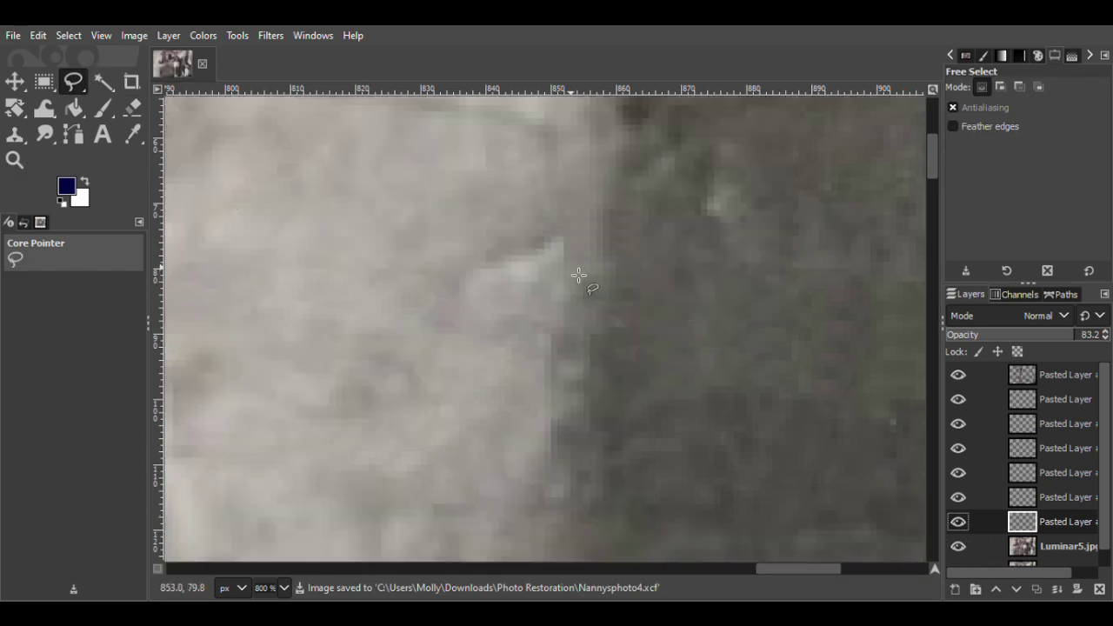
mouse_move(493, 343)
left_mouse_down()
mouse_move(589, 306)
mouse_move(569, 268)
left_mouse_up()
left_click(1046, 548)
left_click(15, 82)
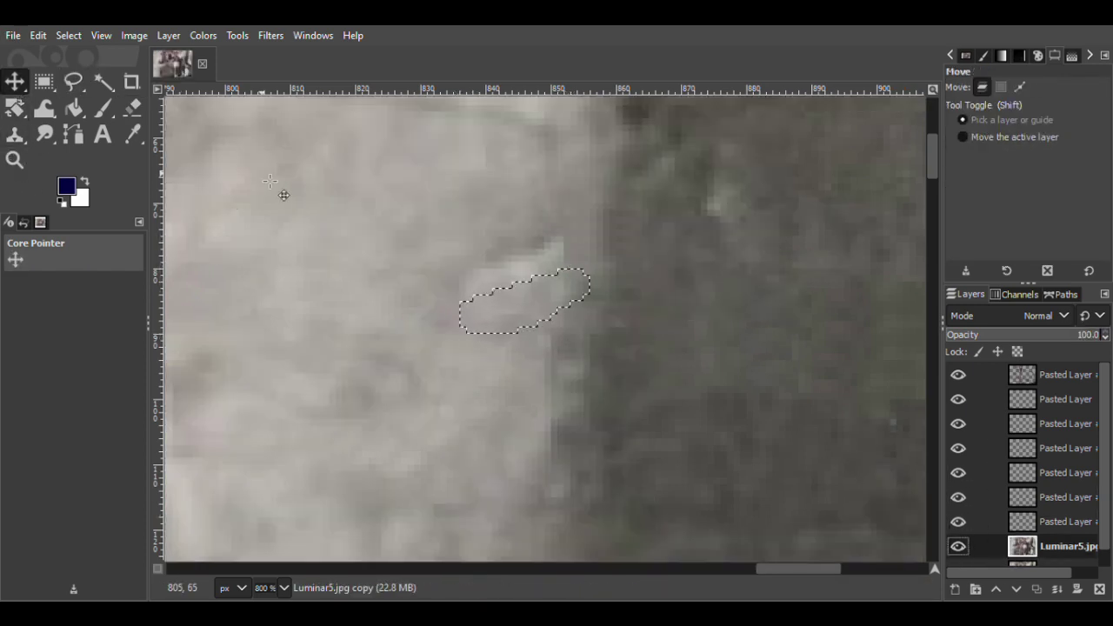
key("ctrl+c")
Paste the slanted patch as a new layer over the light streak beside the dark edge at 64.2% opacity.
key("ctrl+v")
key("ctrl+shift+n")
left_click_drag(1072, 340, 1048, 341)
key("f")
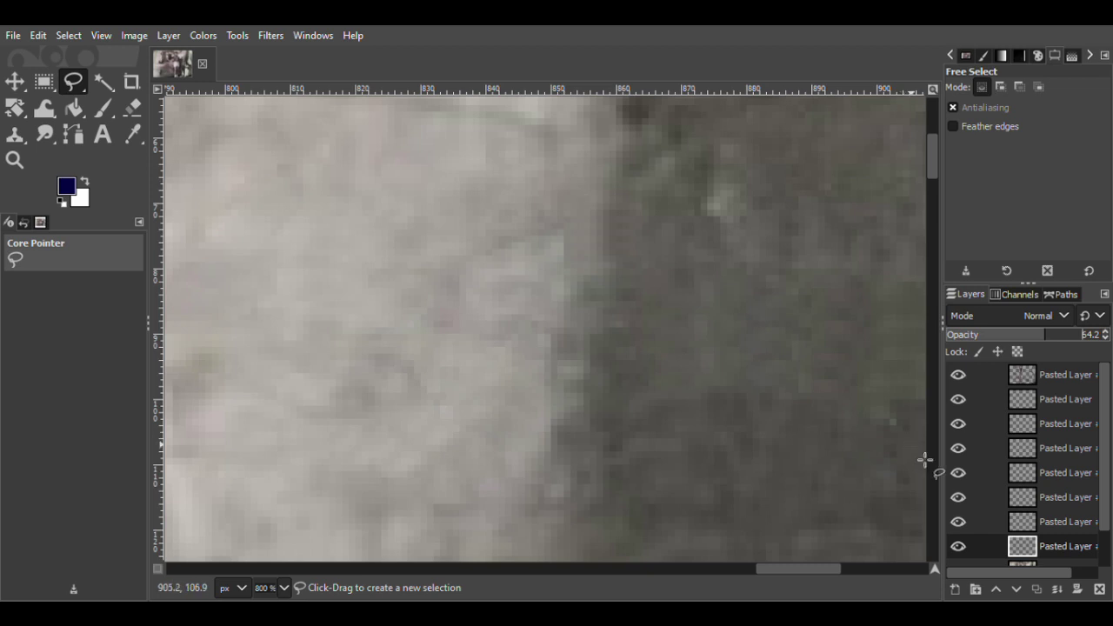
Free-select a slanted patch about 22 px wide around x 847, y 72 and copy it from the Luminar5.jpg copy layer.
scroll(959, 529, "down", 2)
left_click_drag(580, 174, 498, 216)
left_click_drag(602, 216, 580, 173)
key("Page_Down")
left_click(15, 82)
key("ctrl+c")
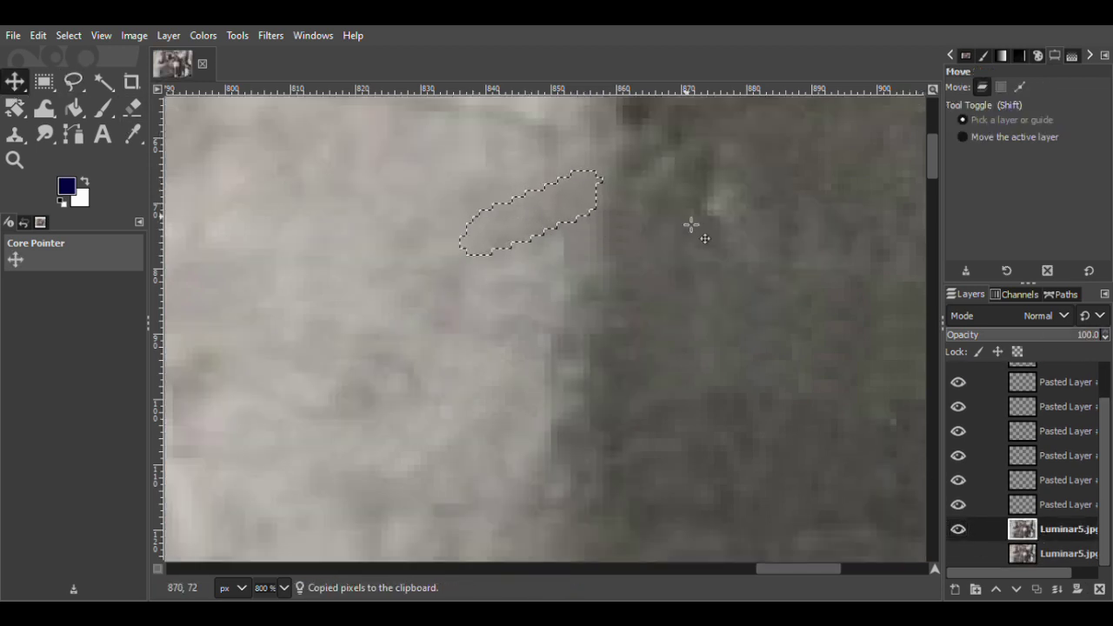
Paste the patch as a new layer over the light streak below its source and raise the layer to second in the stack.
key("ctrl+v")
key("ctrl+shift+n")
left_click_drag(542, 231, 533, 276)
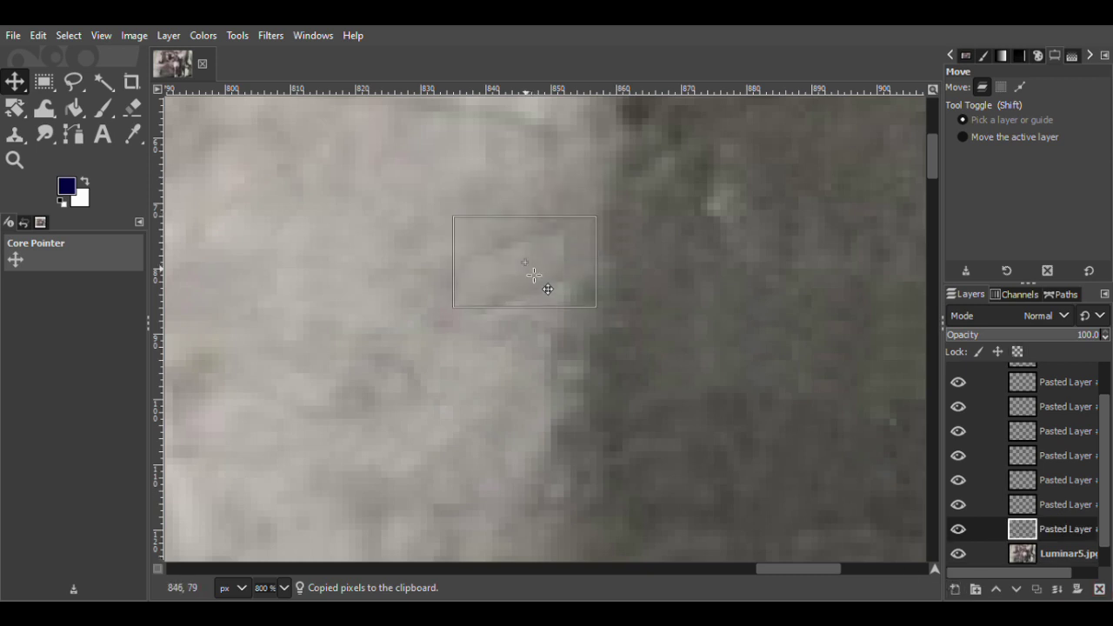
left_click_drag(1021, 528, 1043, 383)
left_click_drag(545, 269, 546, 247)
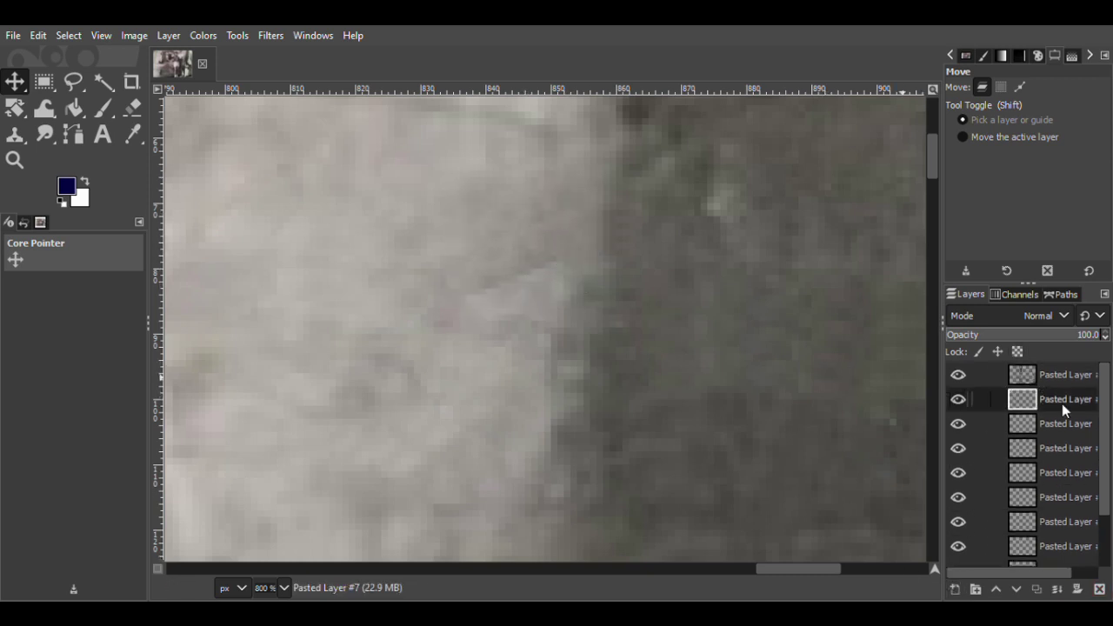
Add two more copies lower on the streak at 84.7% and 29.5% opacity and merge the patch layers into Pasted Layer #6.
key("ctrl+shift+d")
left_click_drag(533, 324, 538, 305)
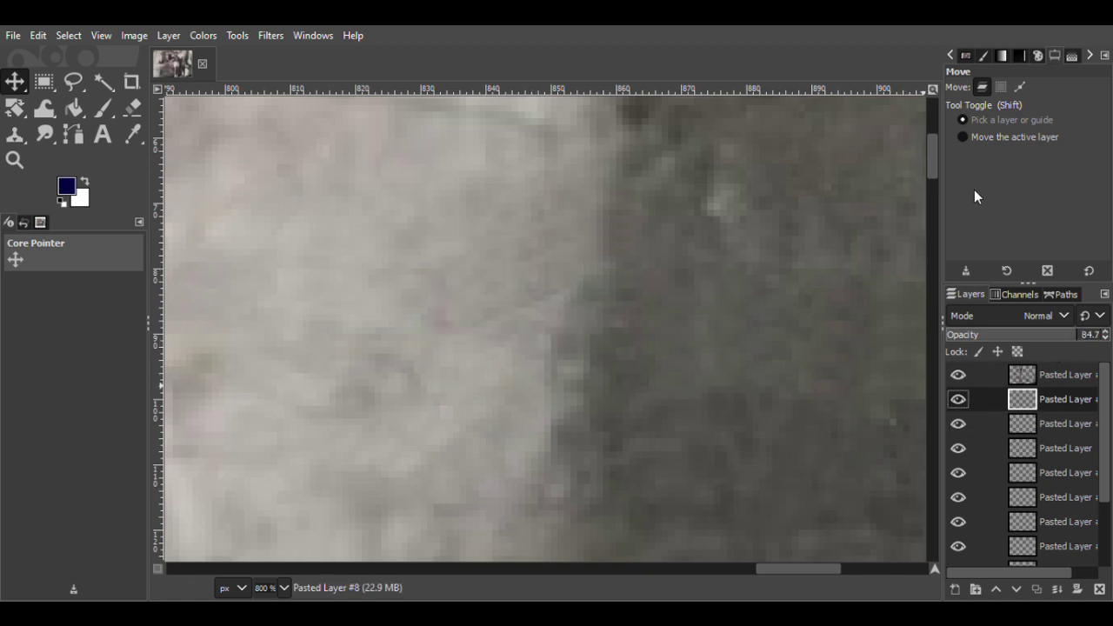
left_click_drag(571, 281, 574, 311)
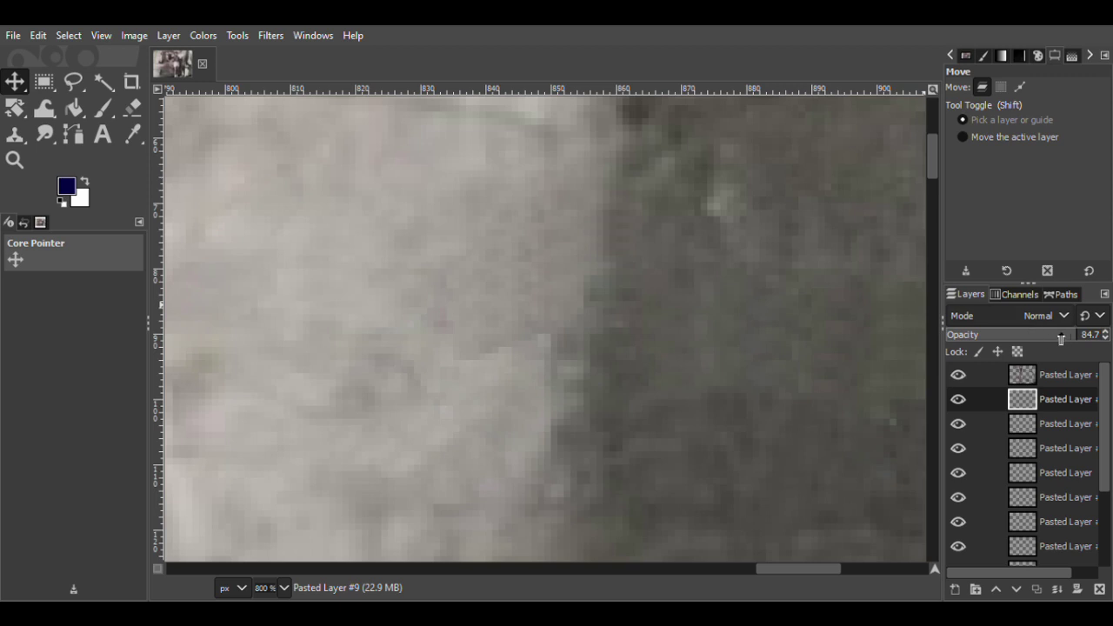
key("shift+e")
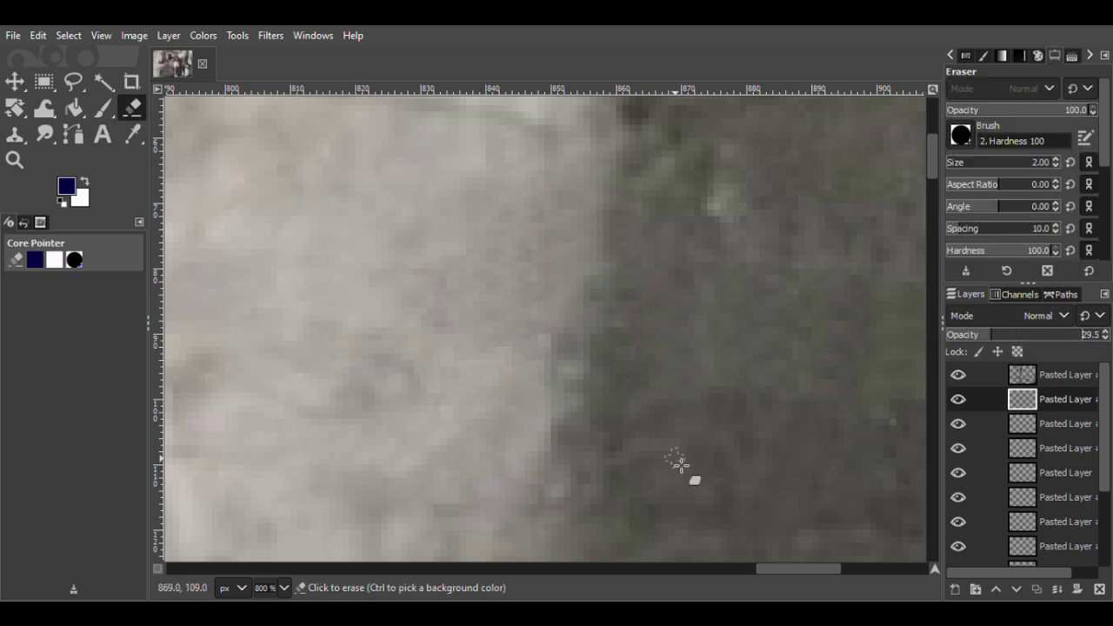
key("Page_Down")
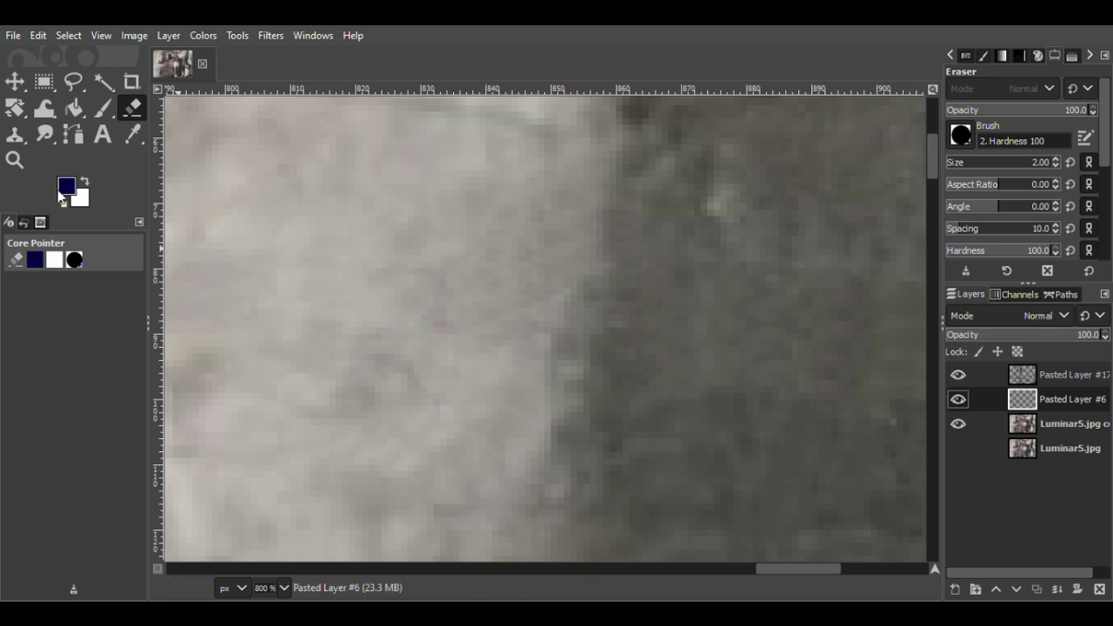
Free-select a round patch about 12 px wide around x 885, y 64 in the dark strip and copy it from the Luminar5.jpg copy layer.
key("z")
left_click(984, 133)
left_click(795, 310)
mouse_move(927, 163)
left_mouse_down()
mouse_move(927, 136)
mouse_move(932, 167)
left_mouse_up()
left_click(73, 81)
mouse_move(499, 276)
left_mouse_down()
mouse_move(462, 304)
mouse_move(499, 277)
left_mouse_up()
left_click(959, 424)
key("m")
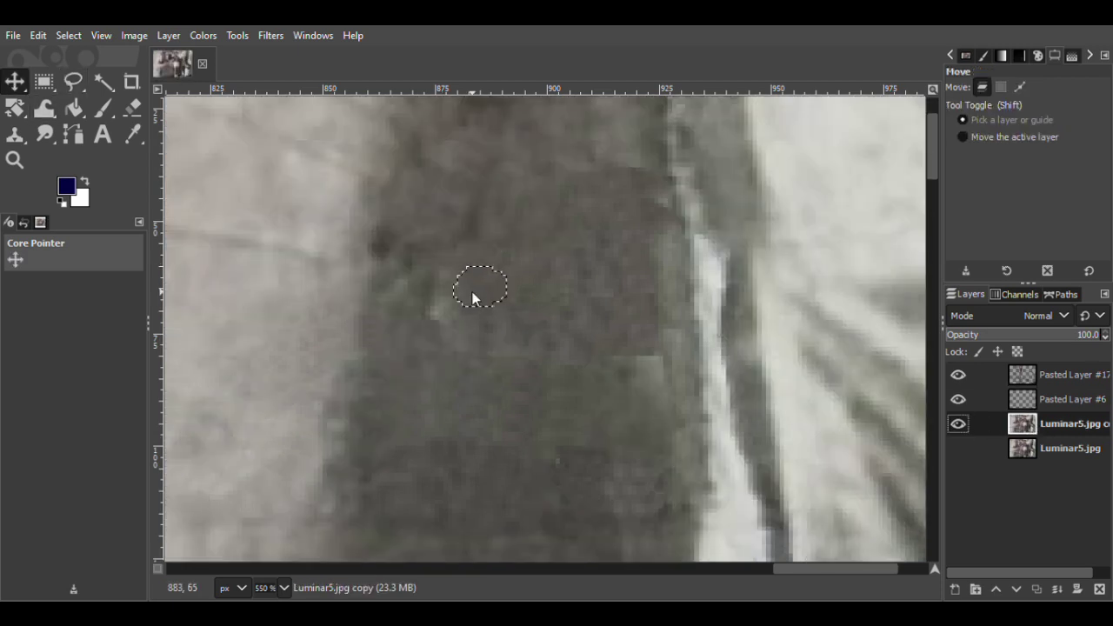
key("ctrl+c")
Paste the round patch as a new layer over the light spot beside its source and set its opacity to 78.4%.
key("ctrl+v")
left_click(955, 590)
left_click_drag(479, 302, 440, 332)
left_click(1070, 337)
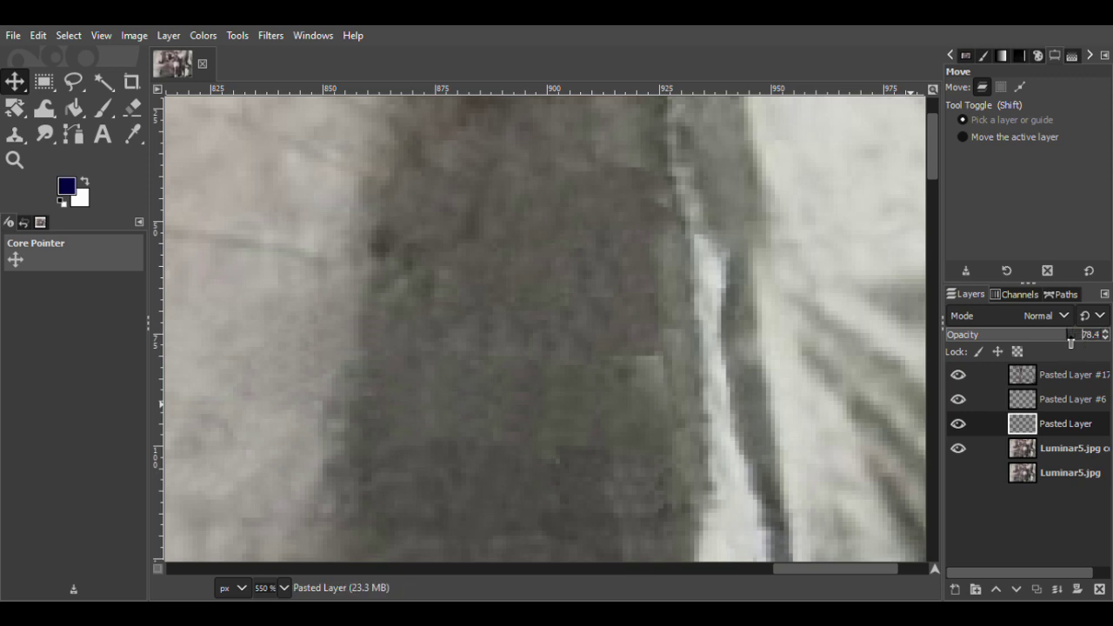
Duplicate the round patch slightly higher in the dark strip and merge the patch layers into Pasted Layer.
key("ctrl+shift+d")
left_click_drag(447, 319, 450, 281)
left_click(1044, 401)
key("ctrl+m")
right_click(1055, 396)
left_click(980, 201)
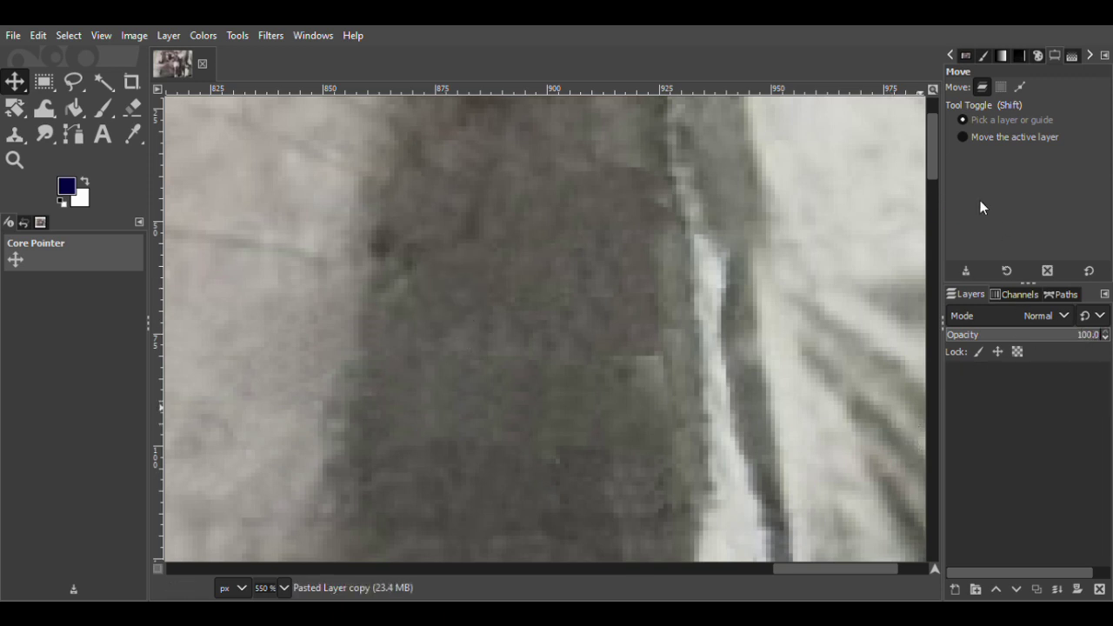
Free-select a patch about 25 px wide around x 916, y 93 in the dark strip and copy it from the Luminar5.jpg copy layer.
left_click(74, 82)
left_click_drag(661, 396, 602, 453)
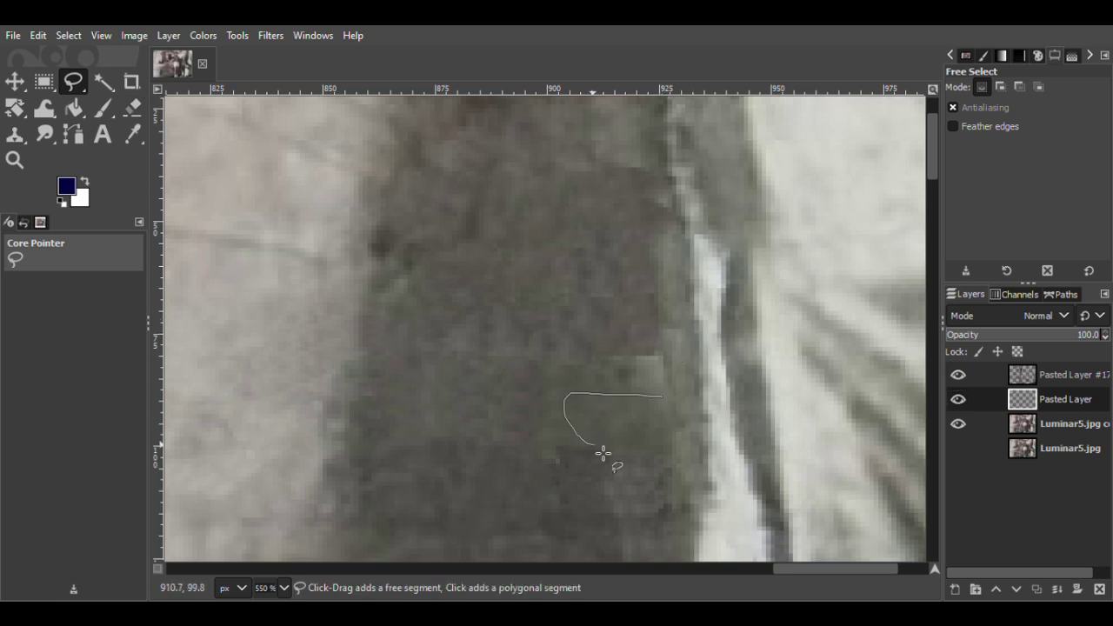
left_click_drag(671, 404, 663, 397)
left_click(1044, 423)
left_click(15, 81)
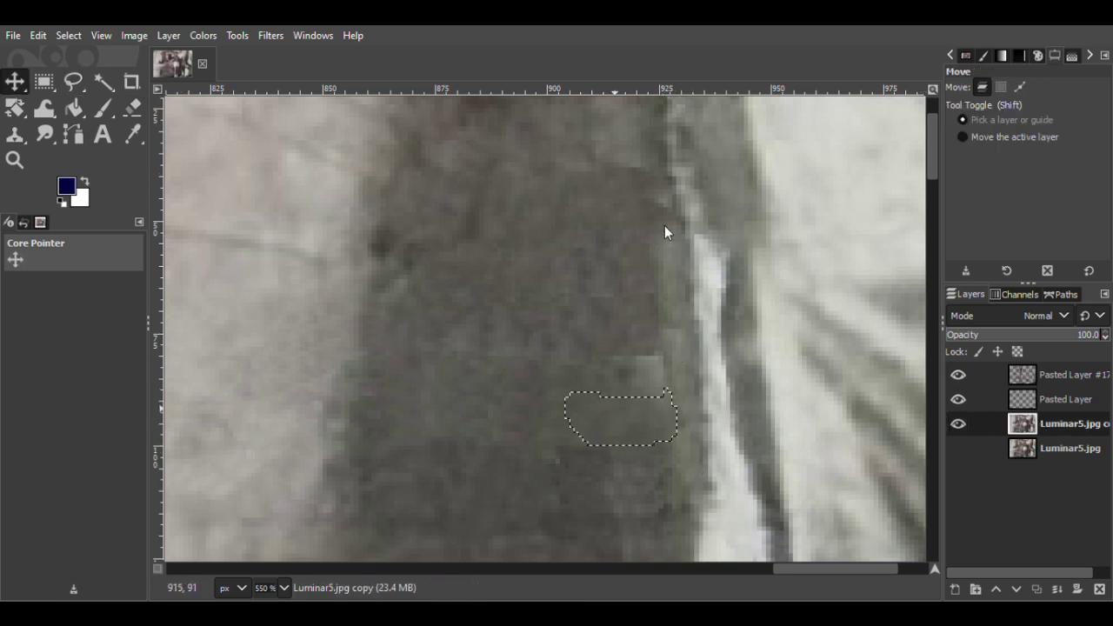
key("ctrl+c")
Paste the patch as a new layer over the pale block just above its source and blend it at 89.5% opacity.
key("ctrl+v")
left_click(954, 588)
left_click_drag(623, 442, 639, 418)
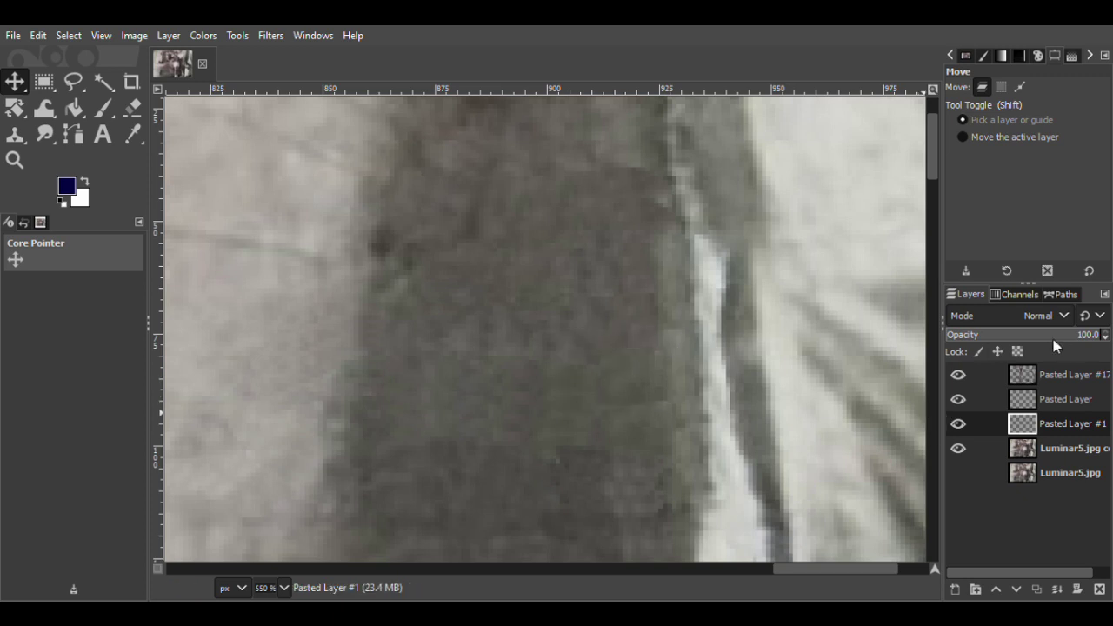
left_click(132, 108)
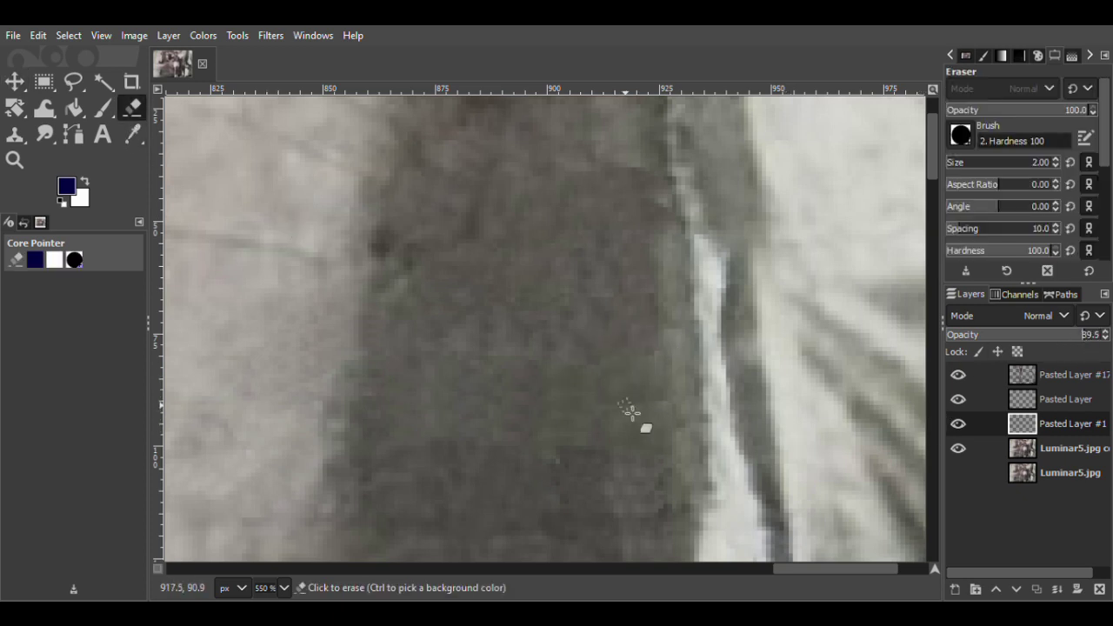
Free-select a clean patch beside the thin crack near x 815, y 55 and copy it from the Luminar5.jpg copy layer.
left_click(14, 159)
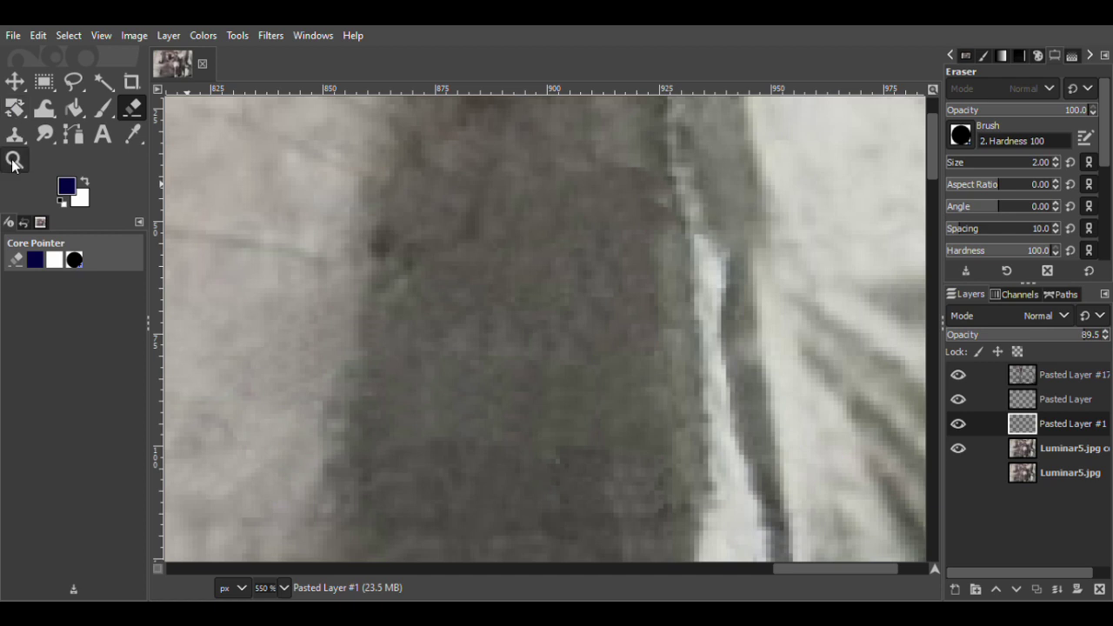
left_click(983, 132)
double_click(766, 225)
left_click(983, 118)
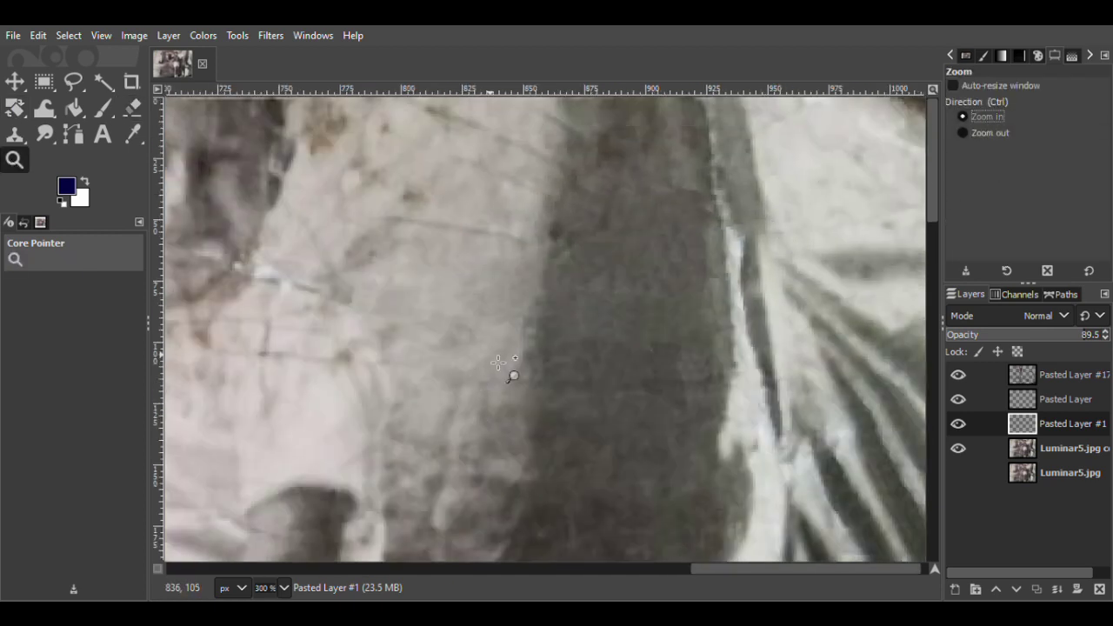
triple_click(405, 193)
key("f")
mouse_move(486, 299)
left_mouse_down()
mouse_move(395, 300)
mouse_move(489, 301)
left_mouse_up()
key("Return")
left_click(1030, 450)
key("m")
key("ctrl+c")
Paste the patch as a new layer over the crack's left end, trying a second copy a little further along.
key("ctrl+v")
key("shift+ctrl+n")
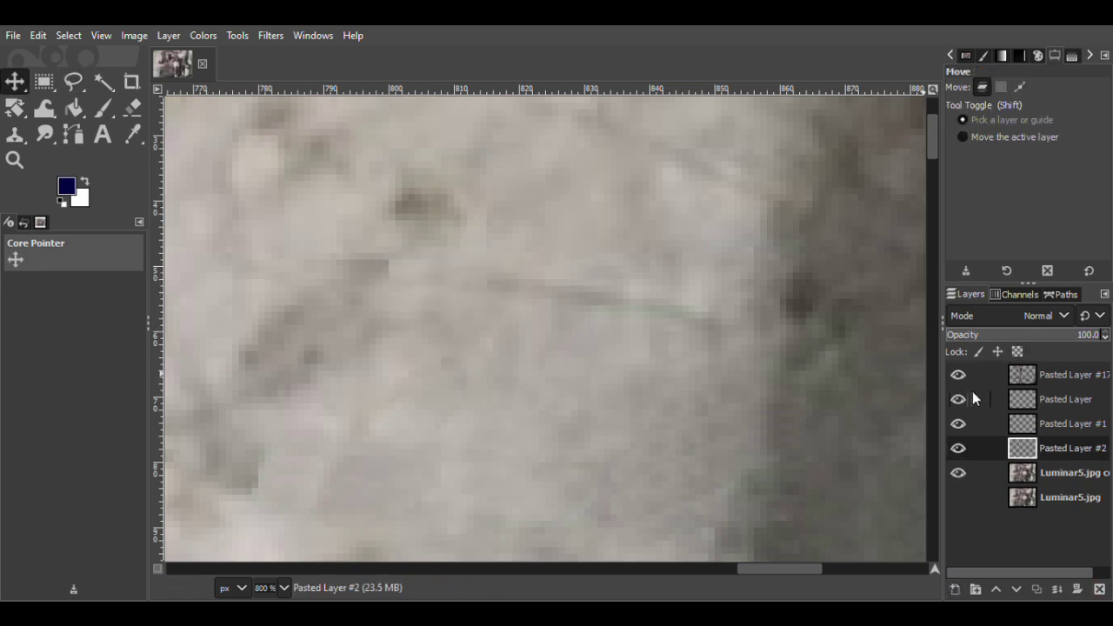
key("ctrl+v")
key("shift+ctrl+n")
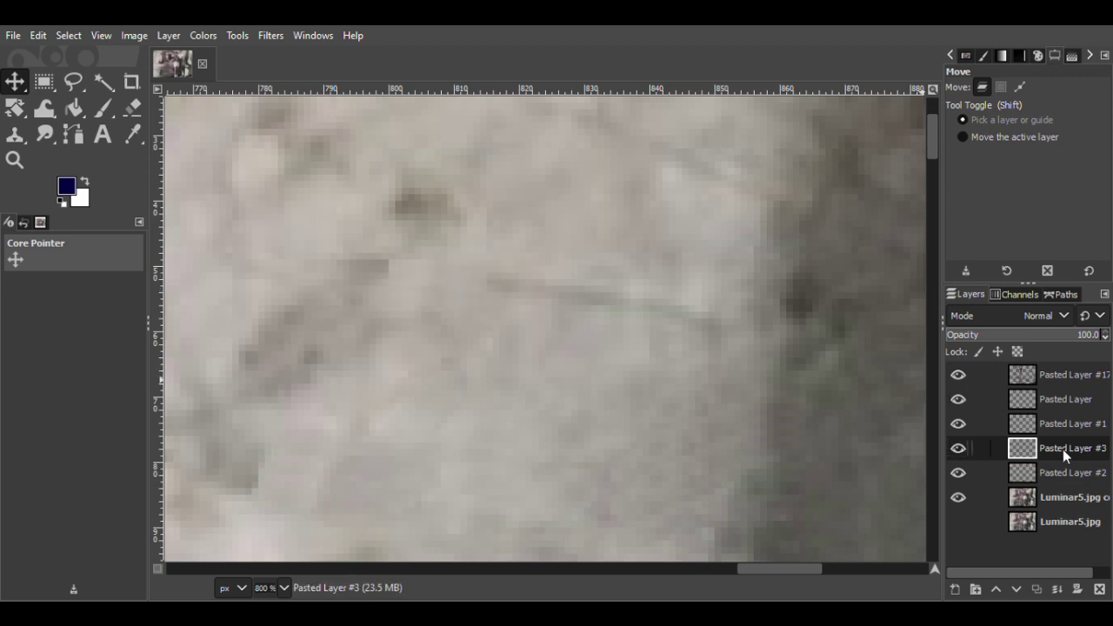
left_click(958, 448)
key("ctrl+z")
Free-select a patch about 20 px wide around x 822, y 57 below the crack and copy it from the Luminar5.jpg copy layer.
key("f")
mouse_move(539, 294)
left_mouse_down()
mouse_move(482, 314)
mouse_move(609, 341)
left_mouse_up()
key("Page_Down")
key("m")
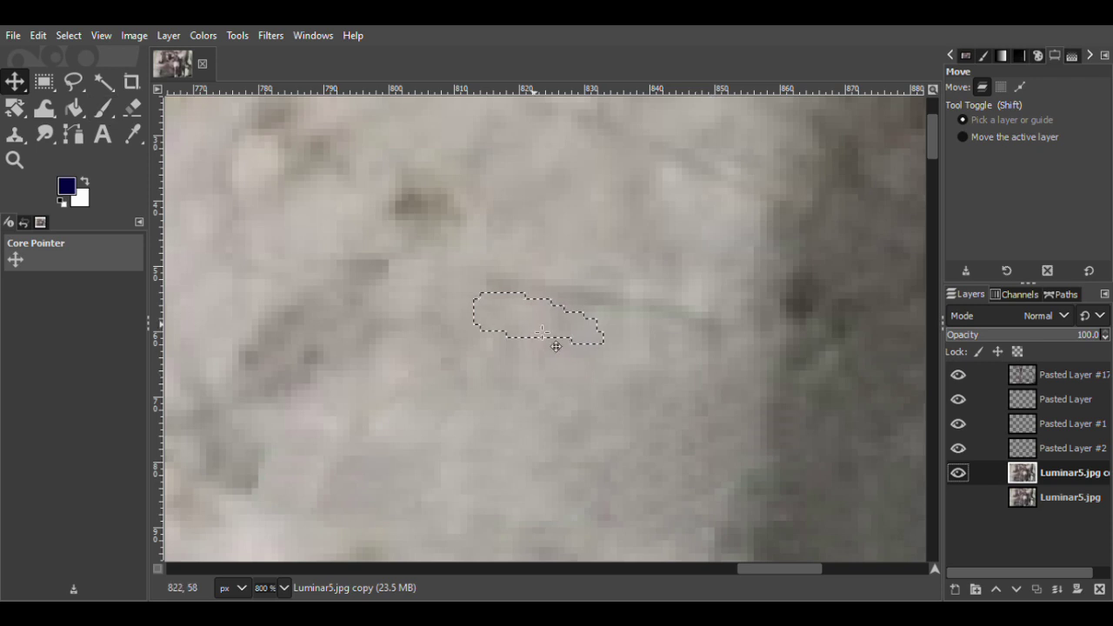
key("ctrl+c")
Paste the patch as a new layer over the thin crack just above its source near x 822, y 53.
key("ctrl+v")
left_click(956, 589)
left_click_drag(530, 331, 532, 299)
key("shift+e")
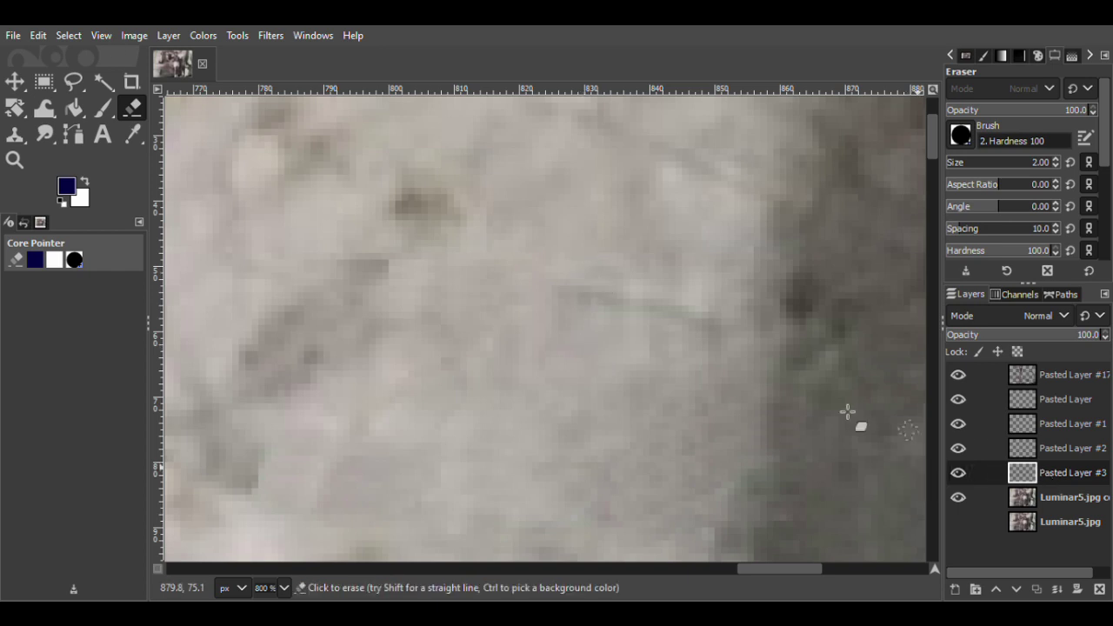
Free-select a patch about 16 px wide around x 830, y 59 below the crack and copy it from the Luminar5.jpg copy layer.
key("f")
left_click_drag(633, 328, 542, 315)
key("Return")
key("Page_Down")
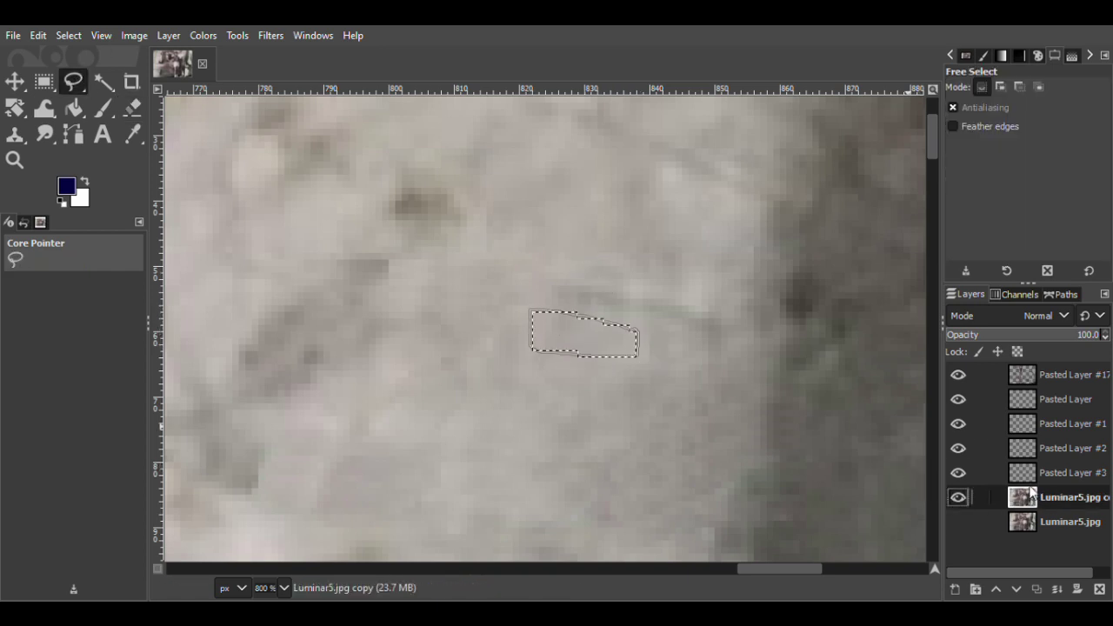
key("m")
key("ctrl+c")
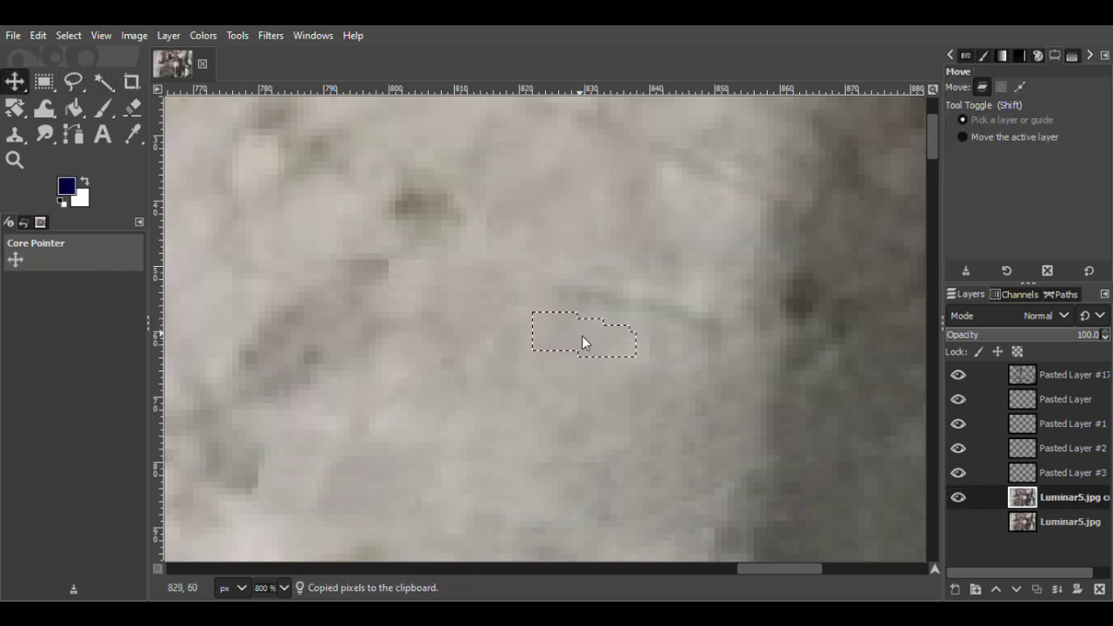
Paste the patch as a new layer over the crack near x 830, y 54 and set its opacity to 100%.
key("ctrl+v")
key("ctrl+shift+n")
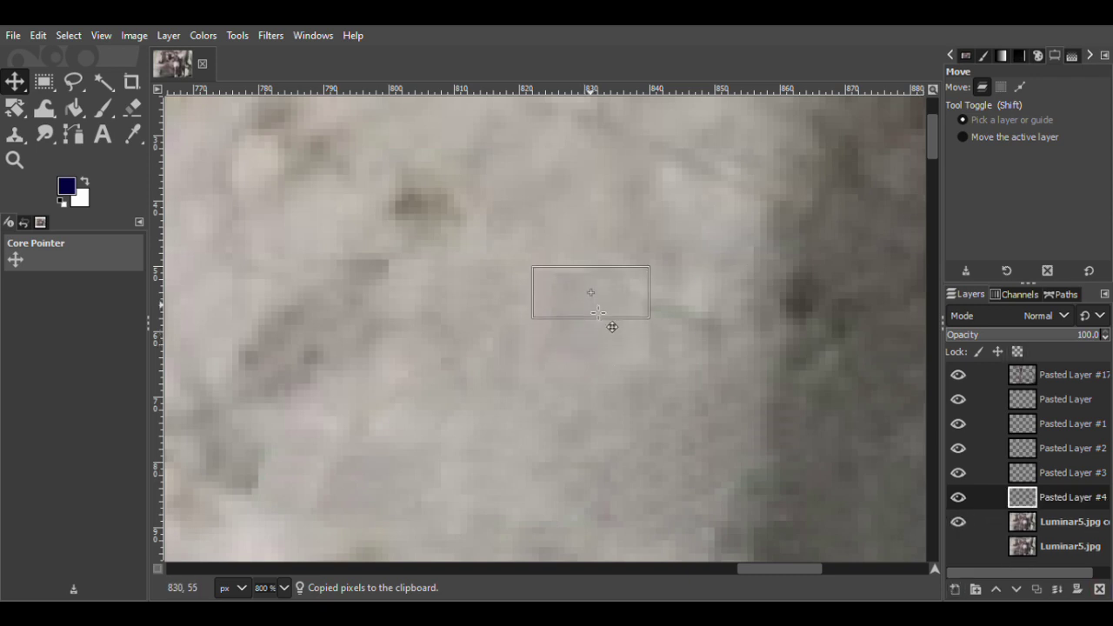
left_click_drag(1039, 335, 1102, 336)
key("shift+e")
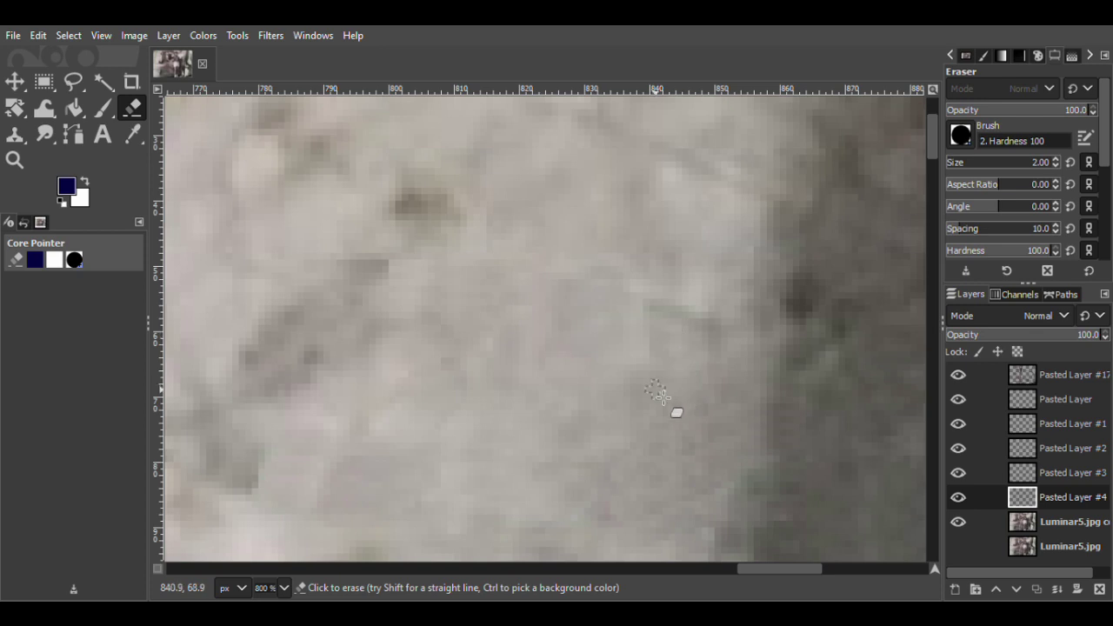
Free-select a patch about 13 px wide around x 840, y 62 and copy it from the Luminar5.jpg copy layer.
key("f")
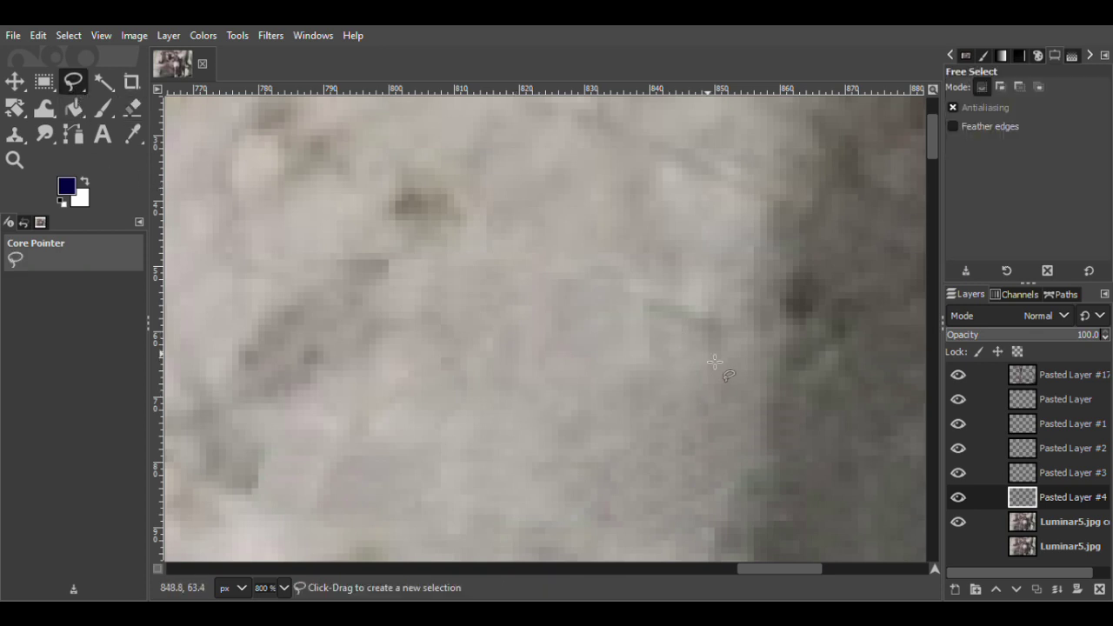
left_click_drag(696, 353, 641, 330)
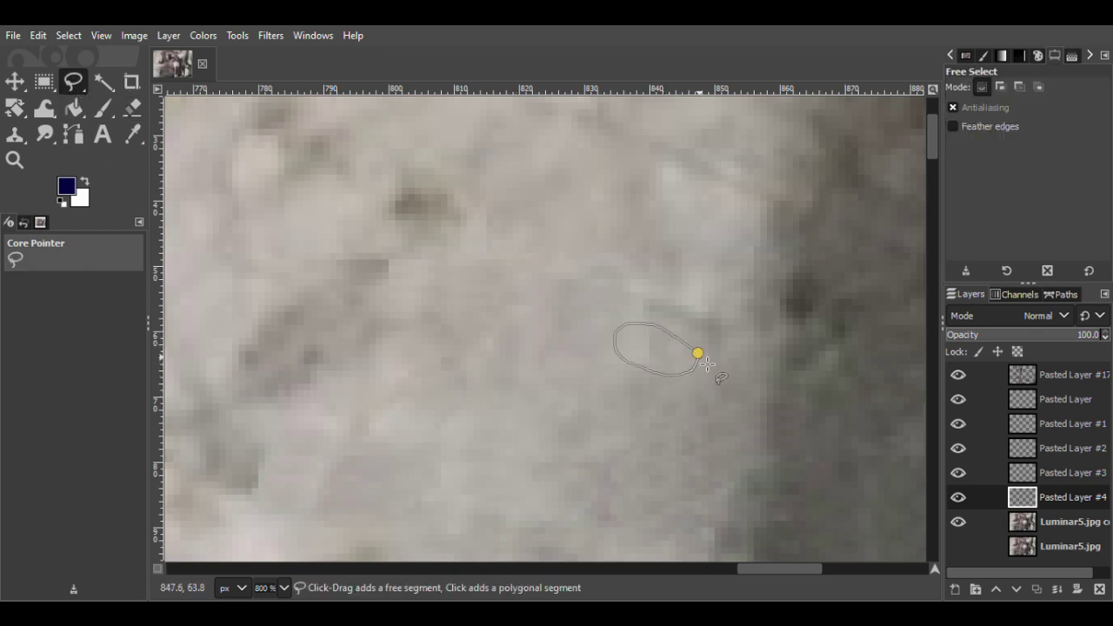
left_click_drag(705, 367, 697, 353)
left_click(1026, 523)
left_click(15, 82)
right_click(644, 359)
left_click(798, 224)
Paste the patch as a new layer over the remaining crack just above its source near x 841, y 58.
right_click(678, 369)
left_click(805, 261)
left_click(954, 589)
left_click_drag(679, 376, 688, 351)
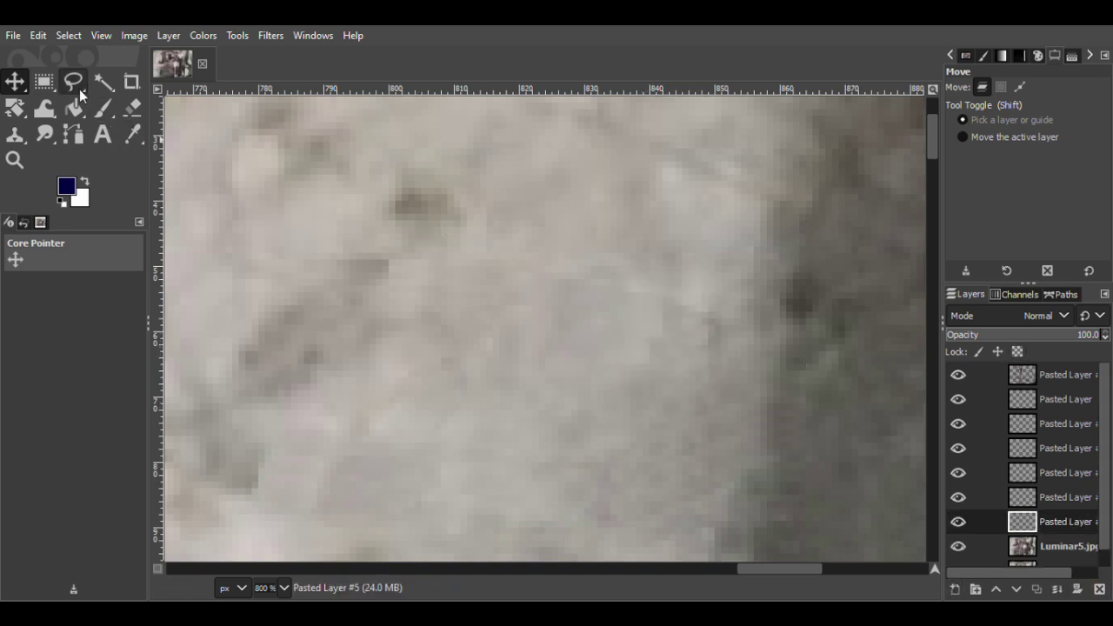
Free-select a patch about 10 px wide around x 833, y 61, check the patches without the photo layer, and copy it from Luminar5.jpg copy.
left_click(74, 81)
left_click_drag(649, 350, 645, 346)
key("Return")
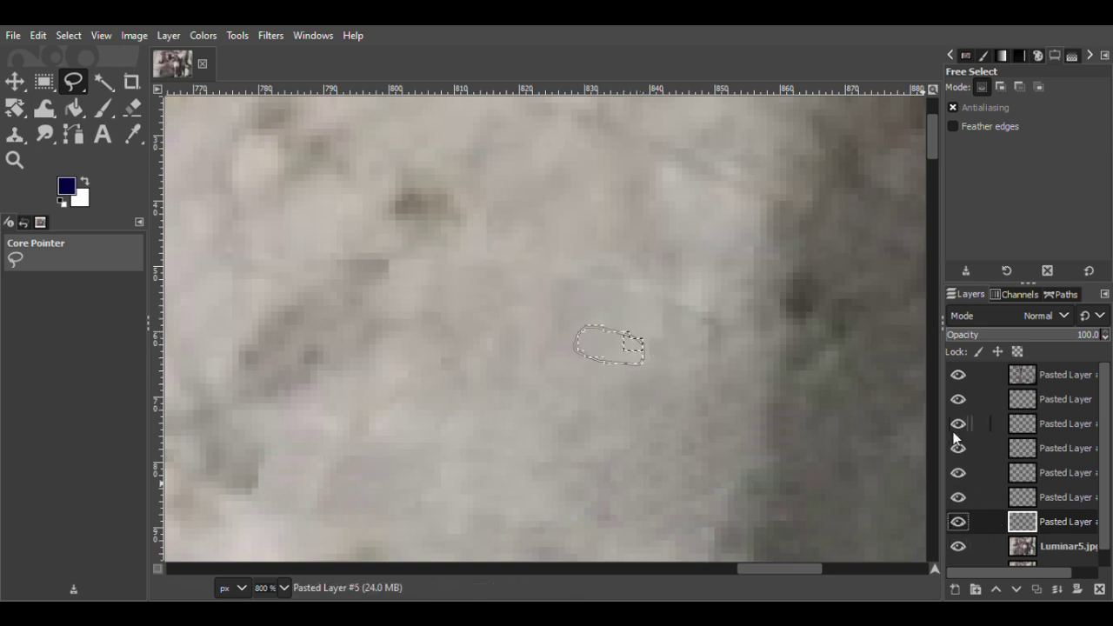
left_click(957, 547)
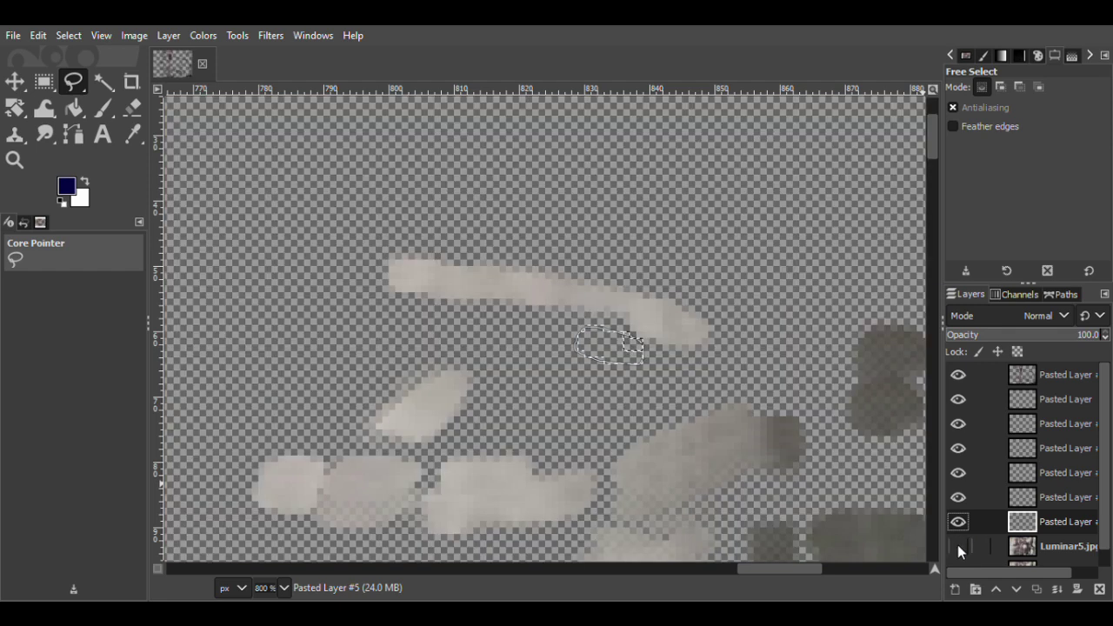
left_click(957, 547)
left_click(1022, 546)
left_click(15, 82)
key("ctrl+c")
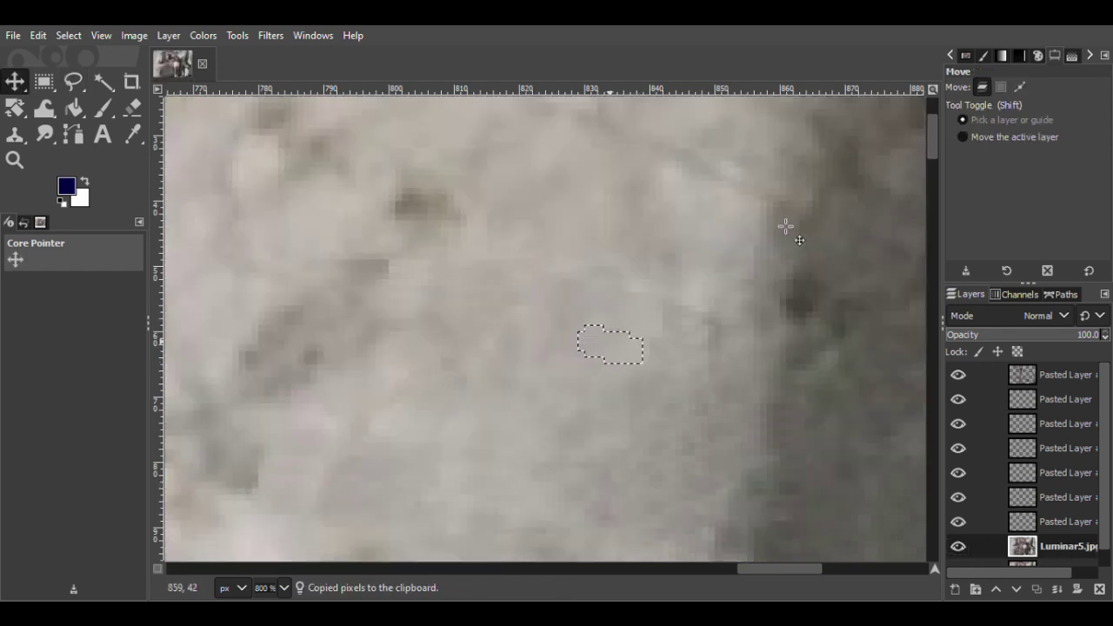
Paste the patch as a new layer over the crack's right end and blend it at 53.2% opacity.
key("ctrl+v")
key("ctrl+shift+n")
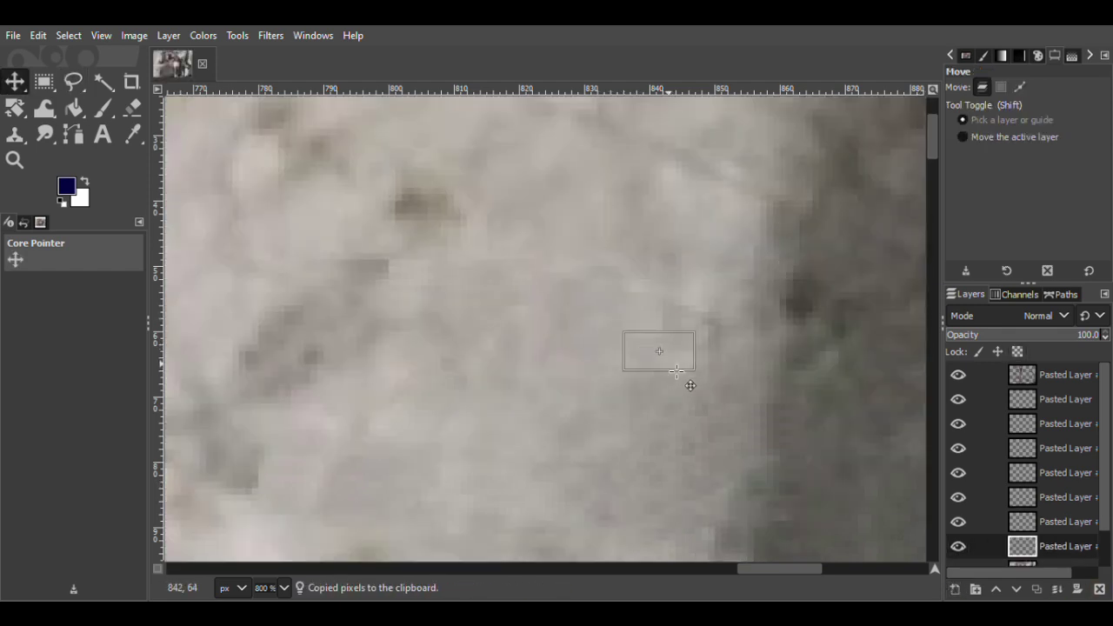
left_click(1050, 398)
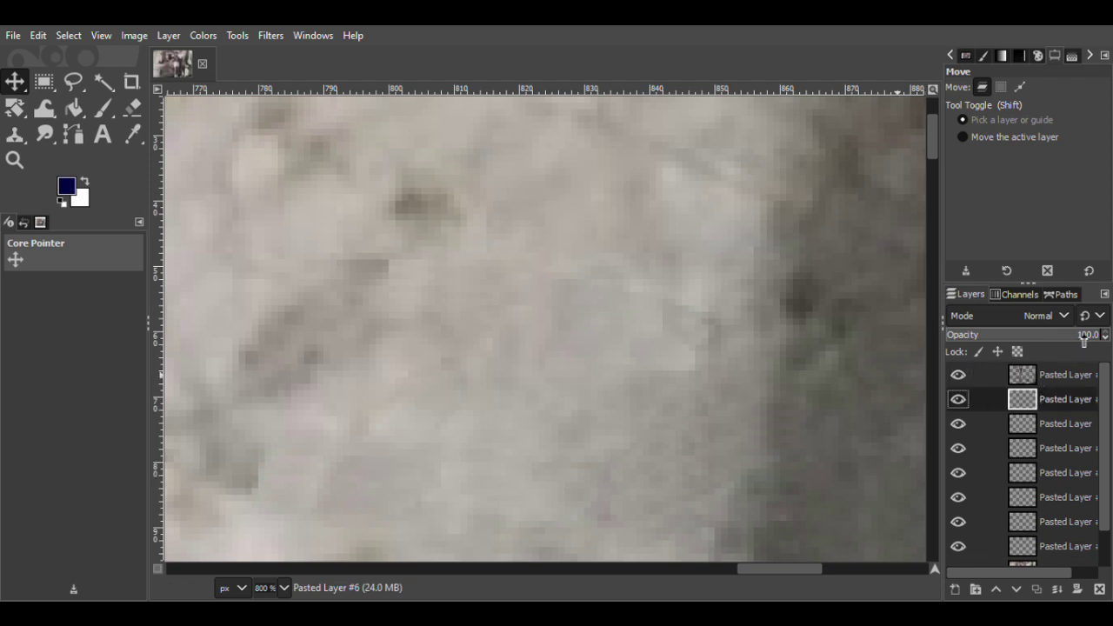
left_click(957, 400)
left_click_drag(683, 367, 718, 344)
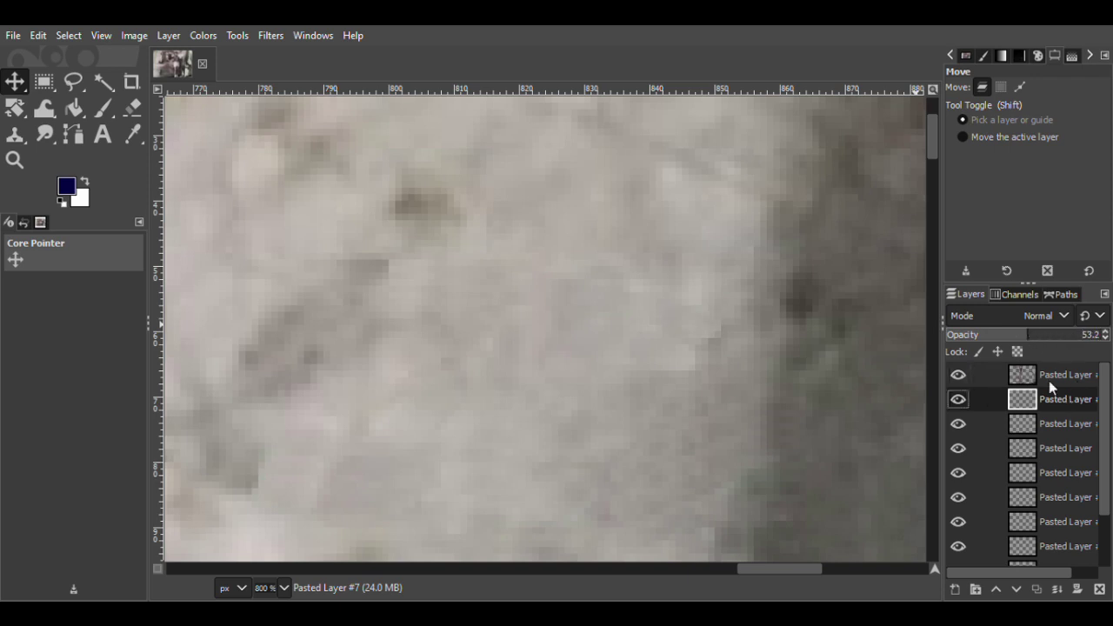
Adjust the patch position at the crack's right end and merge the small patch layers below Pasted Layer #17 into one.
mouse_move(741, 327)
left_mouse_down()
mouse_move(740, 380)
mouse_move(733, 347)
left_mouse_up()
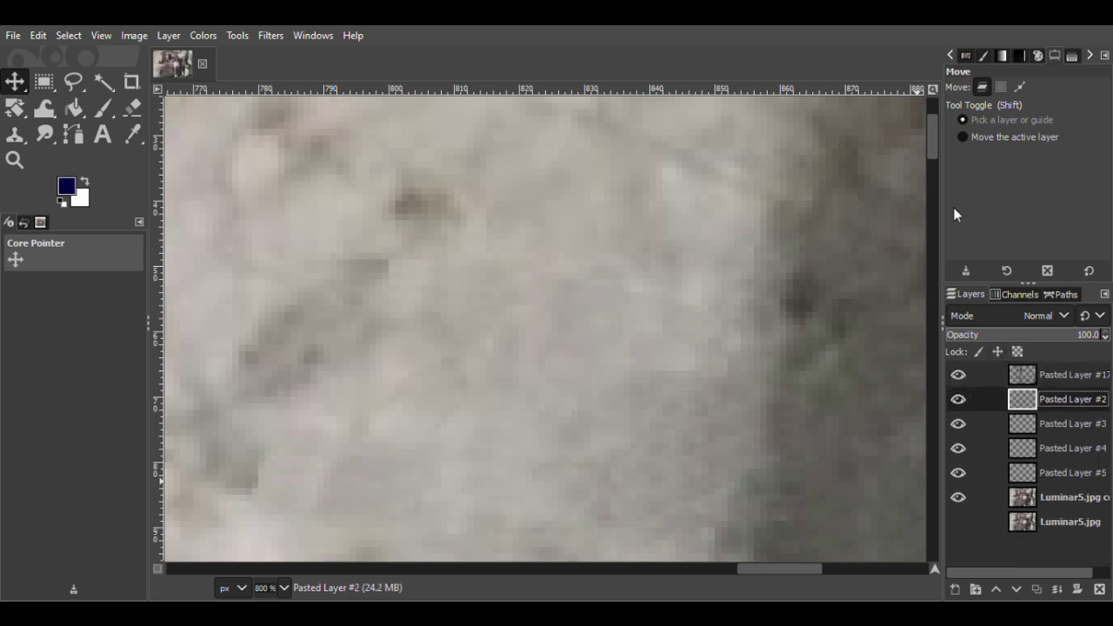
left_click(957, 399)
left_click(958, 400)
Free-select an elongated patch about 12 px wide and 17 px tall around x 770, y 57 and copy it from the Luminar5.jpg copy layer.
left_click_drag(757, 568, 732, 565)
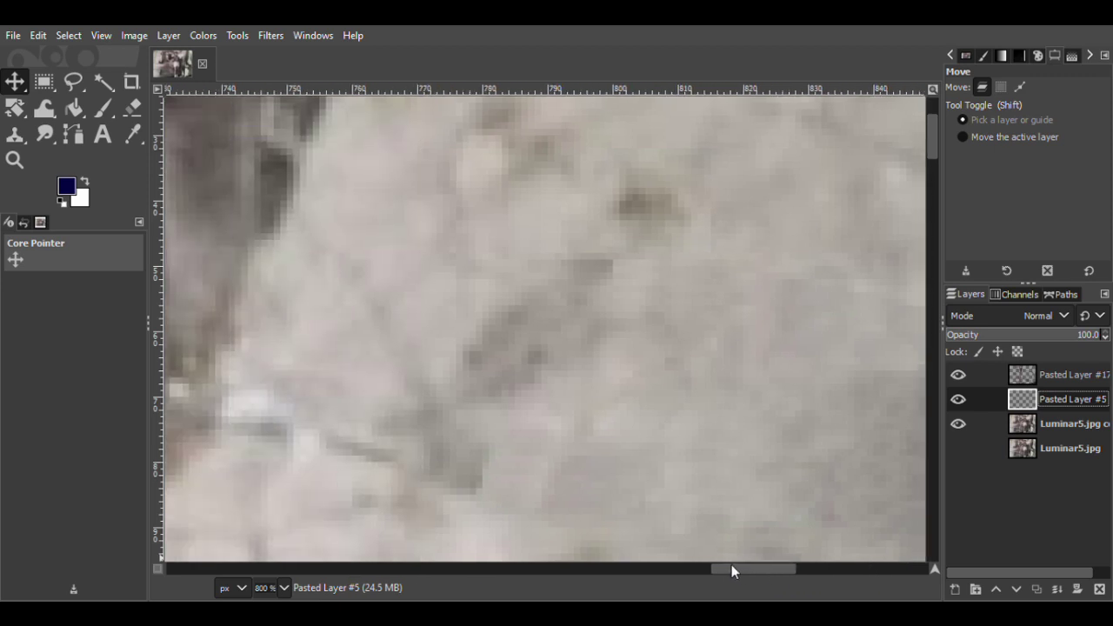
left_click(73, 82)
left_click_drag(419, 258, 436, 371)
left_click_drag(427, 267, 419, 259)
key("Page_Down")
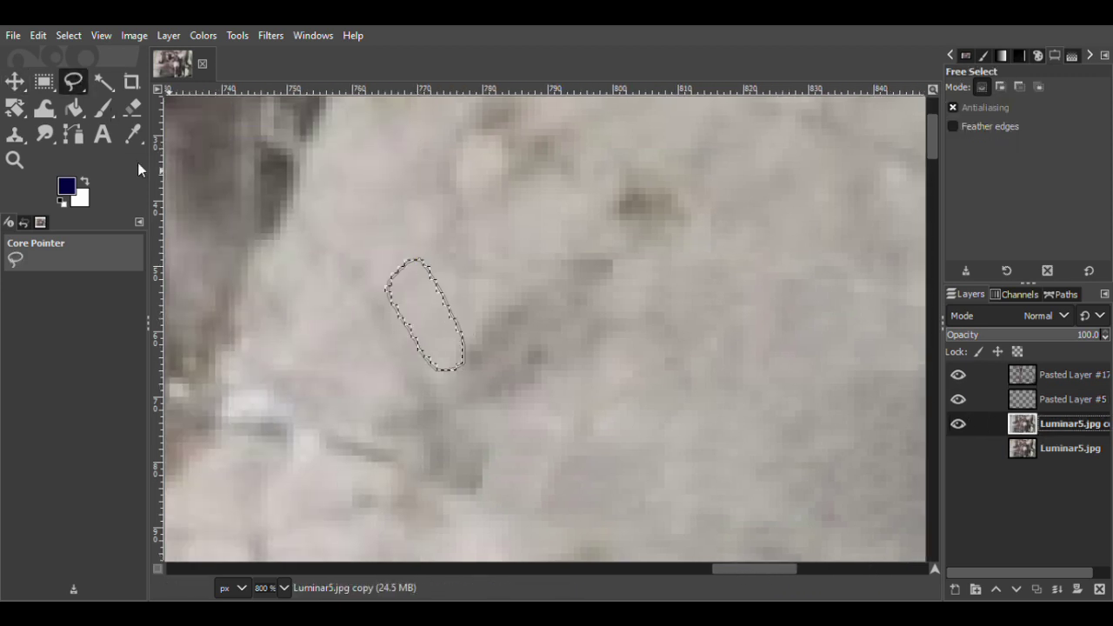
left_click(15, 82)
key("ctrl+c")
Paste the patch as a new layer over the faint diagonal line near x 766, y 61.
key("ctrl+v")
key("ctrl+shift+n")
left_click_drag(460, 321, 427, 347)
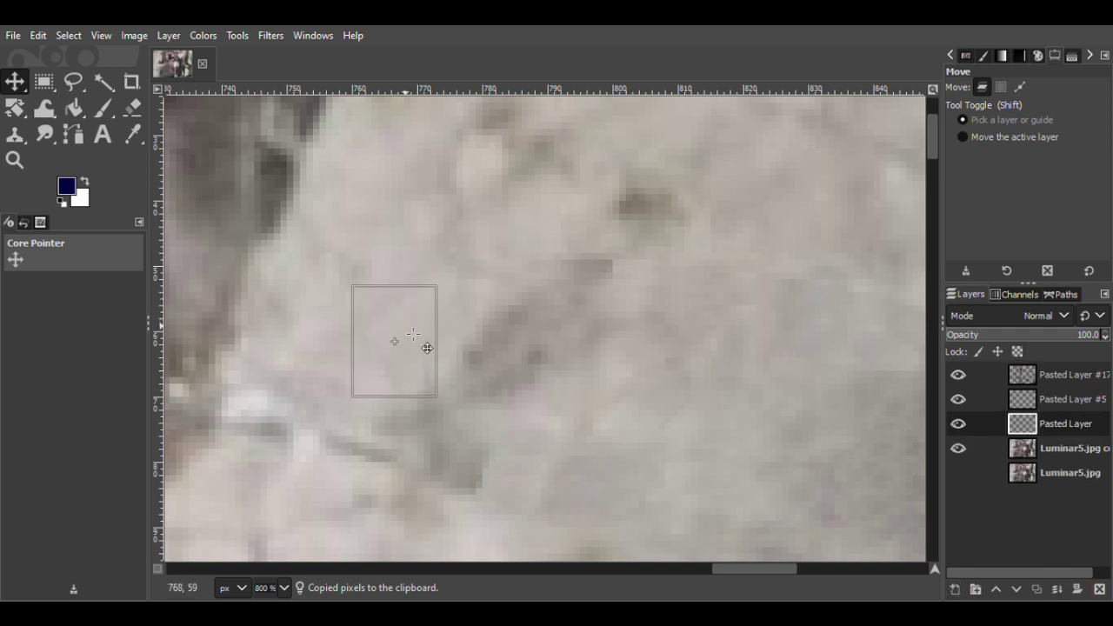
Free-select a patch about 15 px wide around x 785, y 74 below the dark smudge and copy it from the Luminar5.jpg copy layer.
key("f")
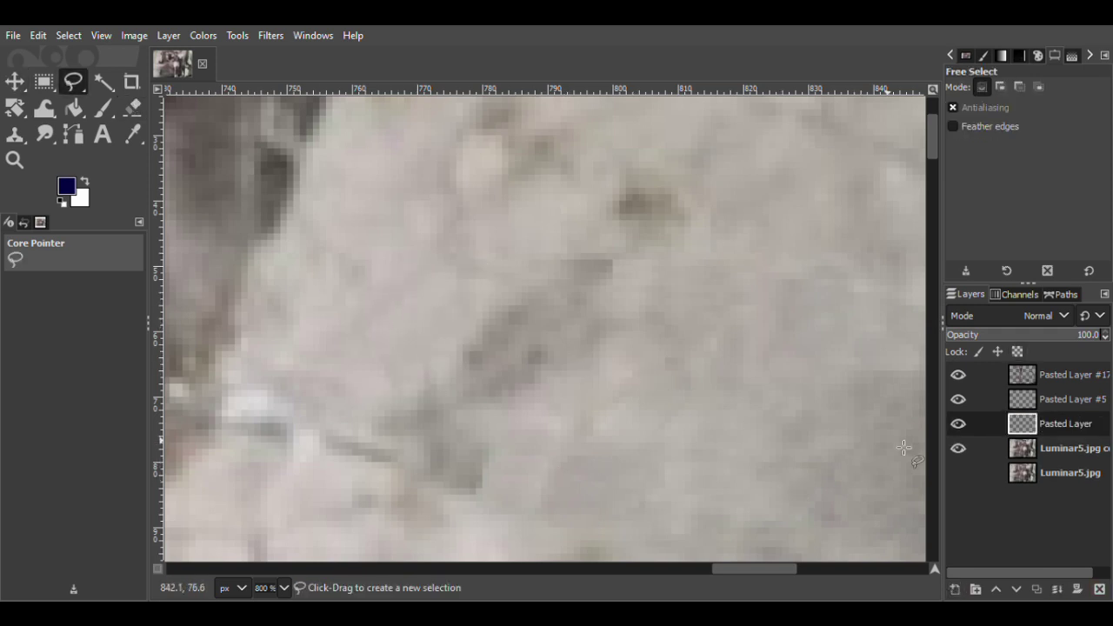
mouse_move(560, 417)
left_mouse_down()
mouse_move(475, 429)
mouse_move(576, 450)
mouse_move(569, 423)
left_mouse_up()
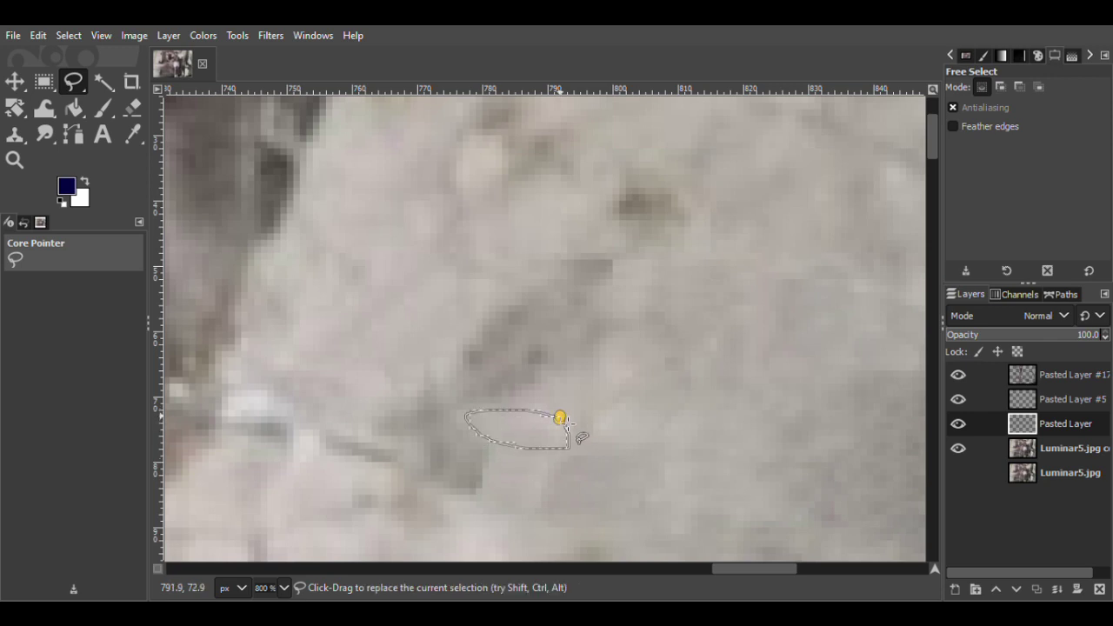
key("Return")
key("Page_Down")
key("m")
key("ctrl+c")
Paste the patch twice as new layers over the dark spot near x 777, y 80.
key("ctrl+v")
key("ctrl+shift+n")
left_click_drag(549, 451, 486, 478)
key("ctrl+v")
key("ctrl+shift+n")
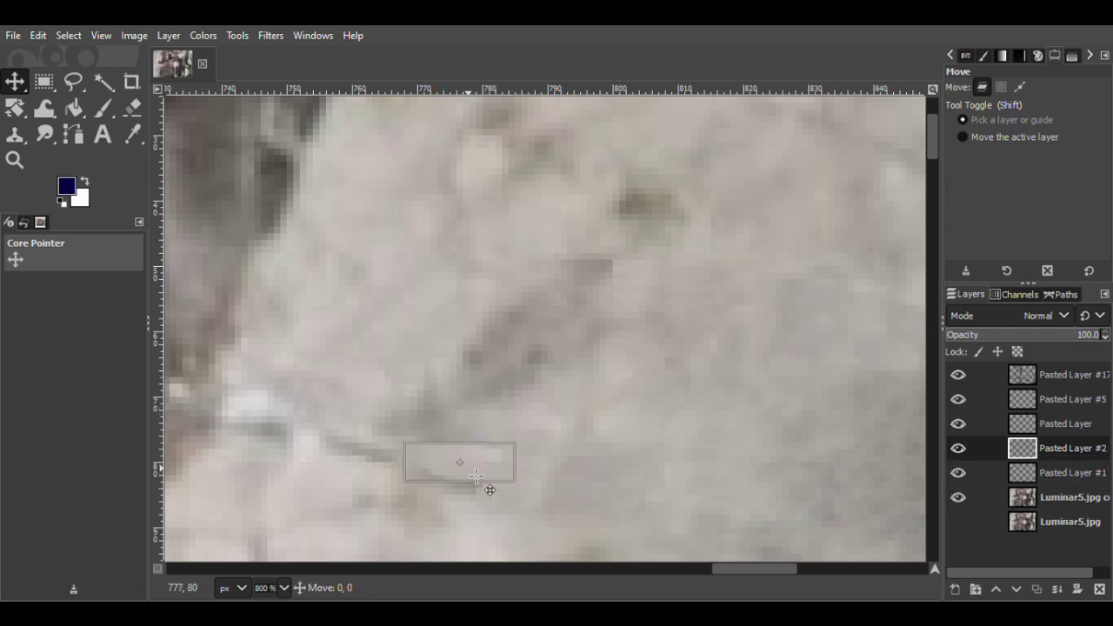
Merge the small patch layers below Pasted Layer #17 down into a single layer.
right_click(1058, 400)
left_click(967, 204)
right_click(1055, 405)
left_click(982, 205)
key("ctrl+z")
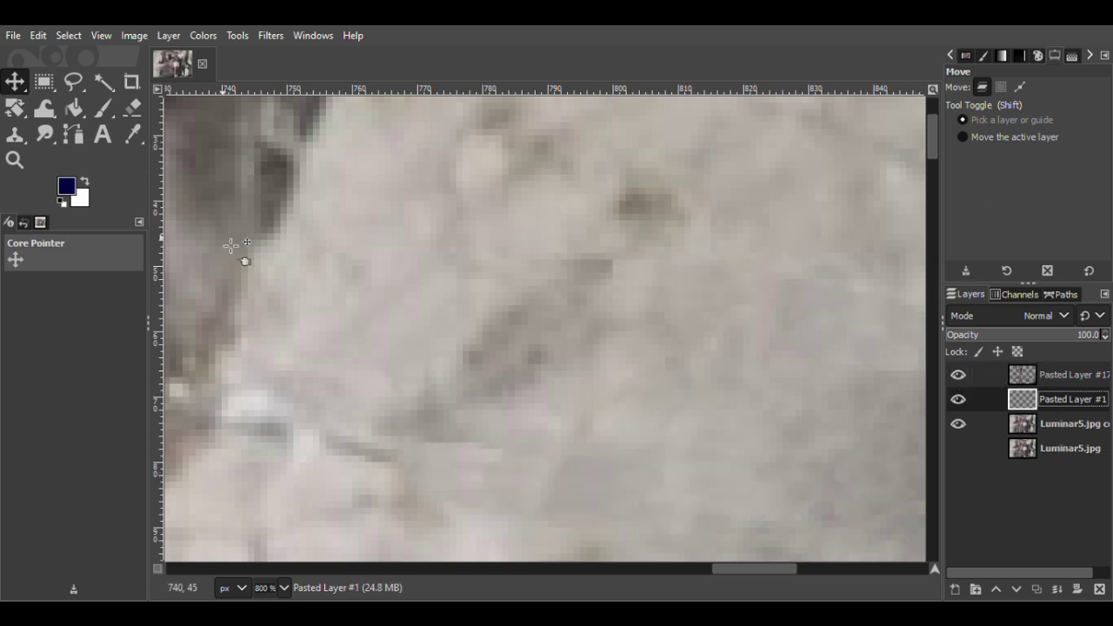
Free-select a narrow patch about 5 px wide and 11 px tall around x 772, y 56 and copy it from the Luminar5.jpg copy layer.
key("f")
left_click_drag(430, 280, 427, 339)
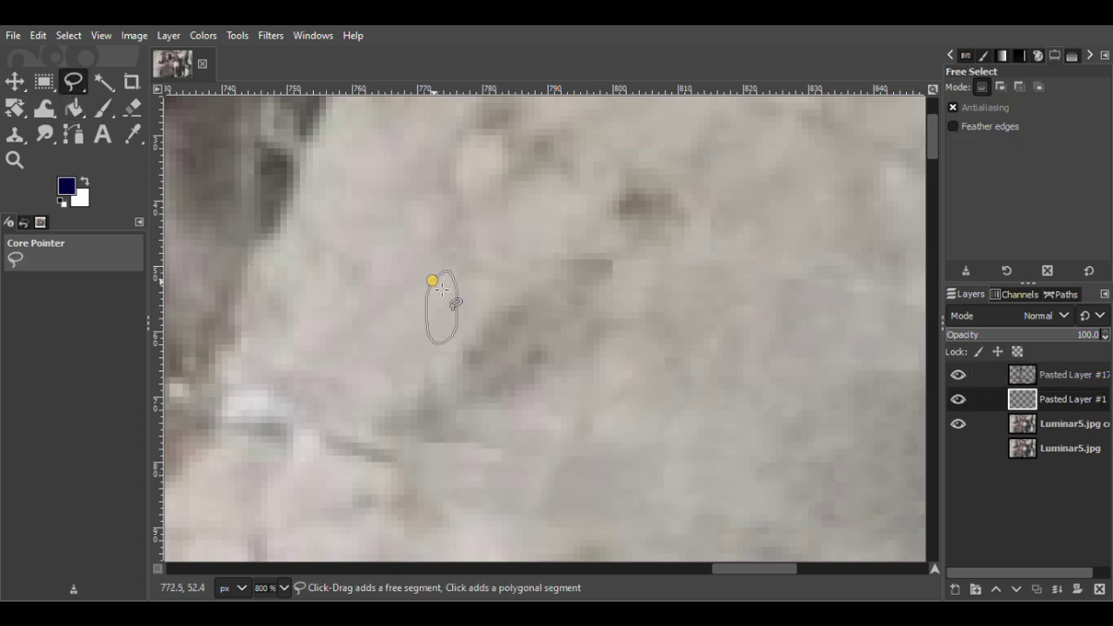
key("Return")
key("Page_Down")
key("m")
key("ctrl+c")
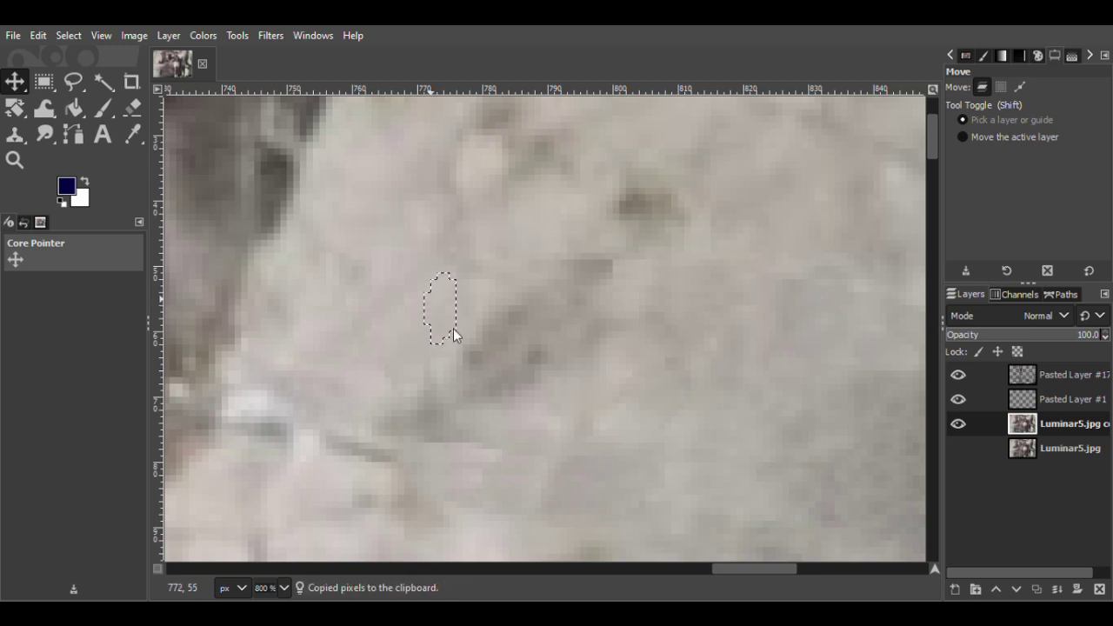
Paste the patch as a new layer beside the dark smudge, compare with it hidden, and merge the patch layer above down into it.
key("ctrl+v")
left_click(955, 589)
left_click_drag(433, 319, 479, 325)
key("ctrl+z")
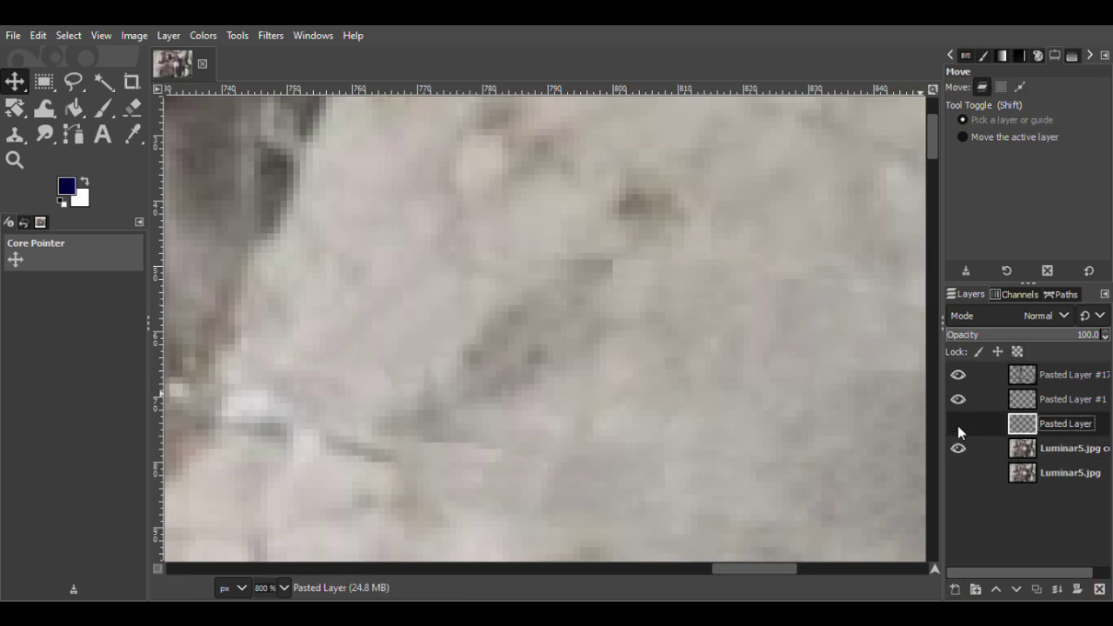
left_click(957, 426)
left_click(1044, 401)
key("ctrl+m")
left_click(73, 82)
left_click_drag(423, 304, 385, 339)
left_click(425, 305)
key("Return")
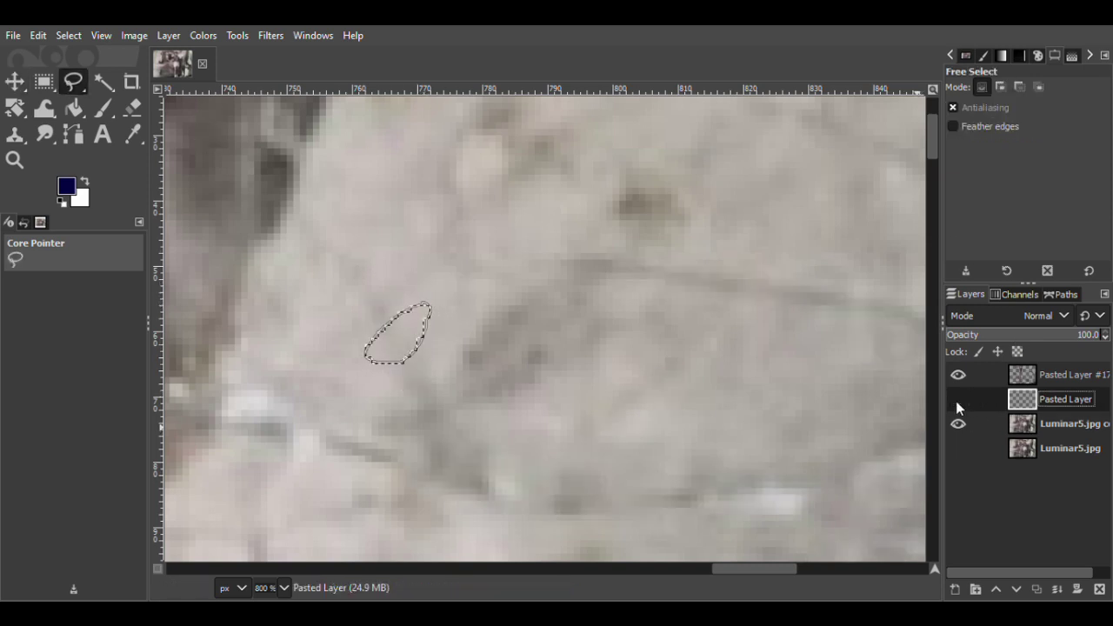
left_click(1000, 423)
key("ctrl+shift+a")
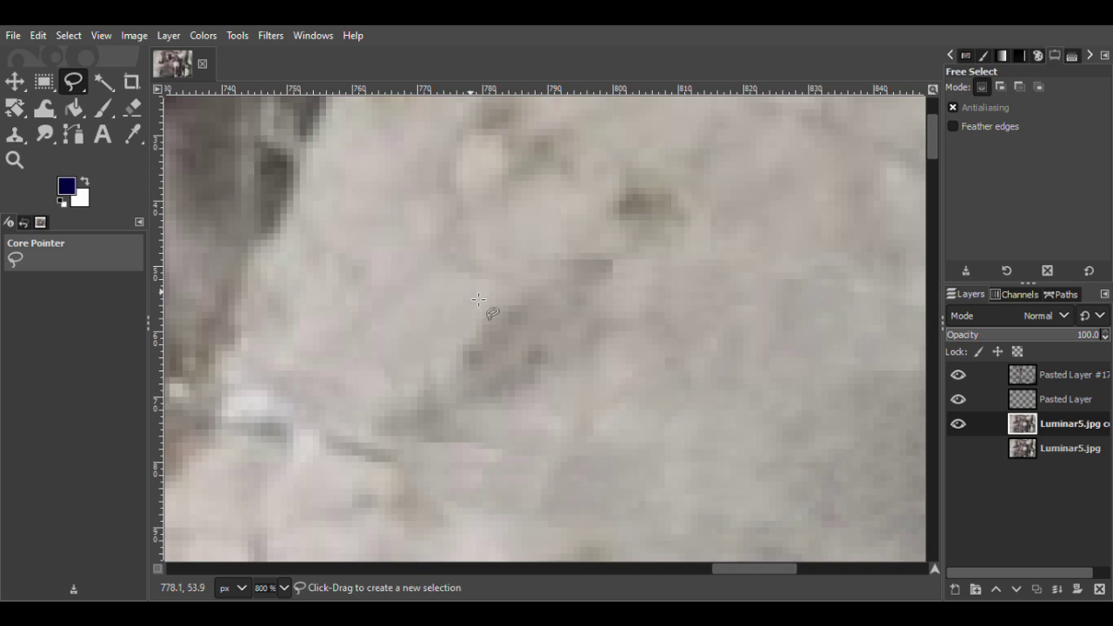
Free-select a patch about 9 px wide around x 771, y 56 with the patch layer hidden and copy it from the Luminar5.jpg copy layer.
left_click(957, 399)
left_click_drag(445, 284, 408, 320)
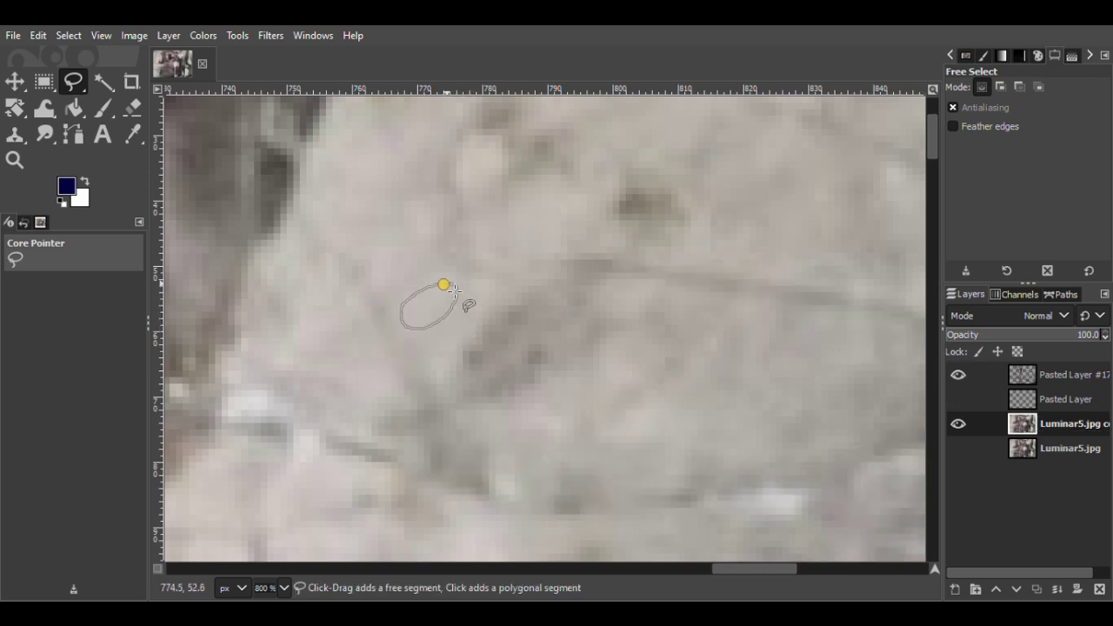
key("Return")
left_click(957, 400)
key("m")
key("ctrl+shift+c")
Paste the patch as a new layer over the dark smudge's left edge and blend it at 81.1% opacity.
key("ctrl+v")
left_click(955, 588)
left_click_drag(412, 304, 482, 369)
key("ctrl+shift+d")
right_click(1063, 428)
left_click(991, 215)
left_click(1087, 335)
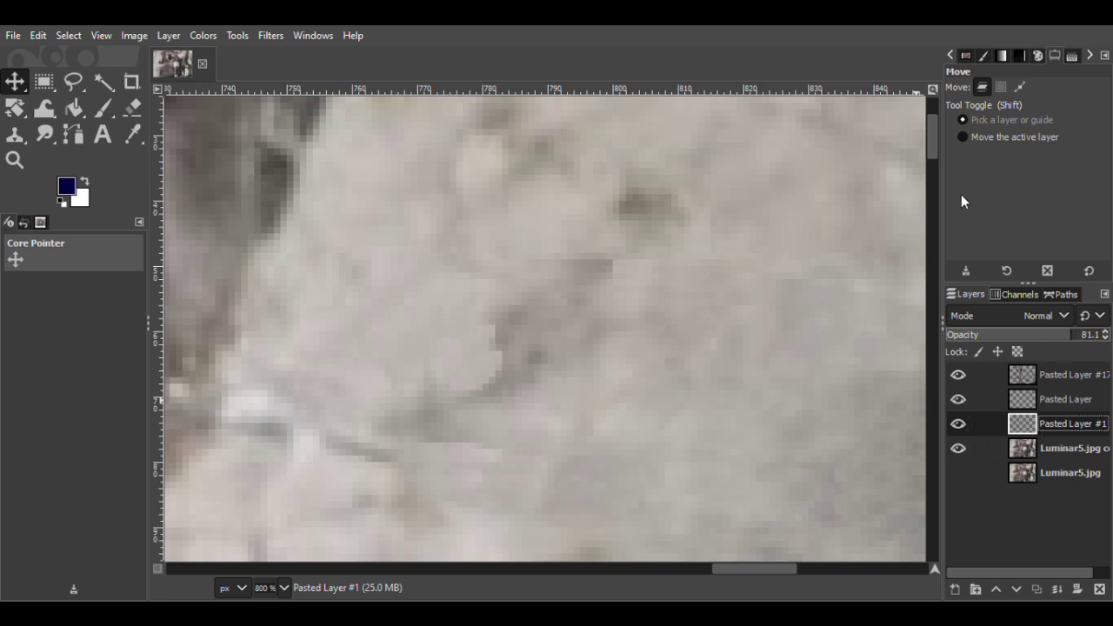
Place another copy of the patch on the dark streak near x 772, y 71 and activate the merged patch layer for erasing.
key("ctrl+shift+d")
left_click_drag(500, 382, 464, 420)
left_click(1029, 397)
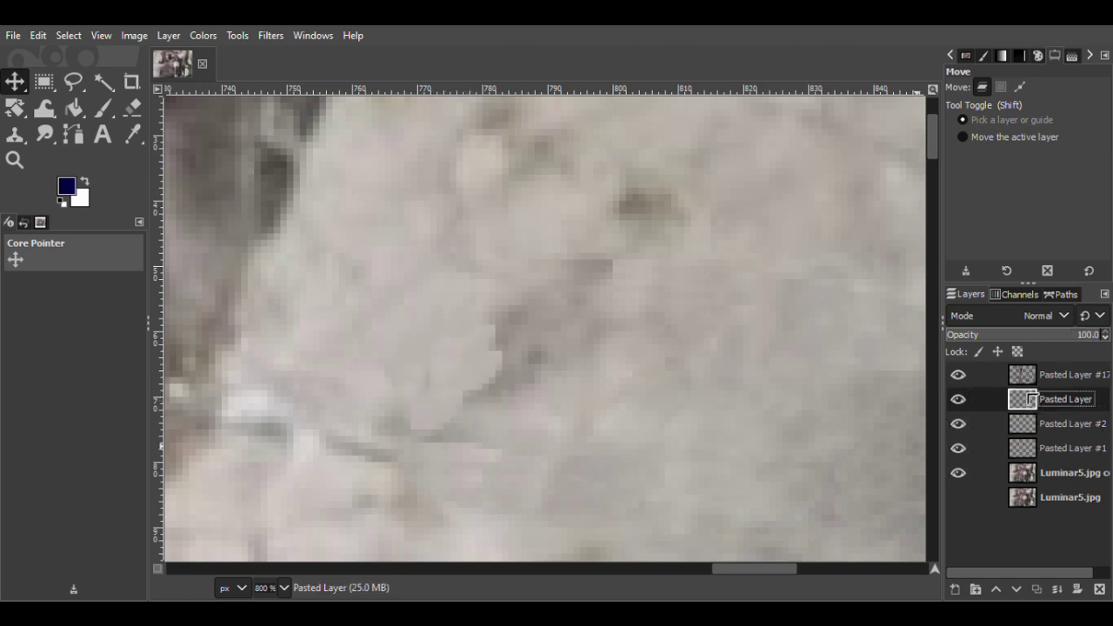
mouse_move(1030, 403)
left_mouse_down()
mouse_move(1030, 376)
mouse_move(1033, 409)
left_mouse_up()
key("shift+e")
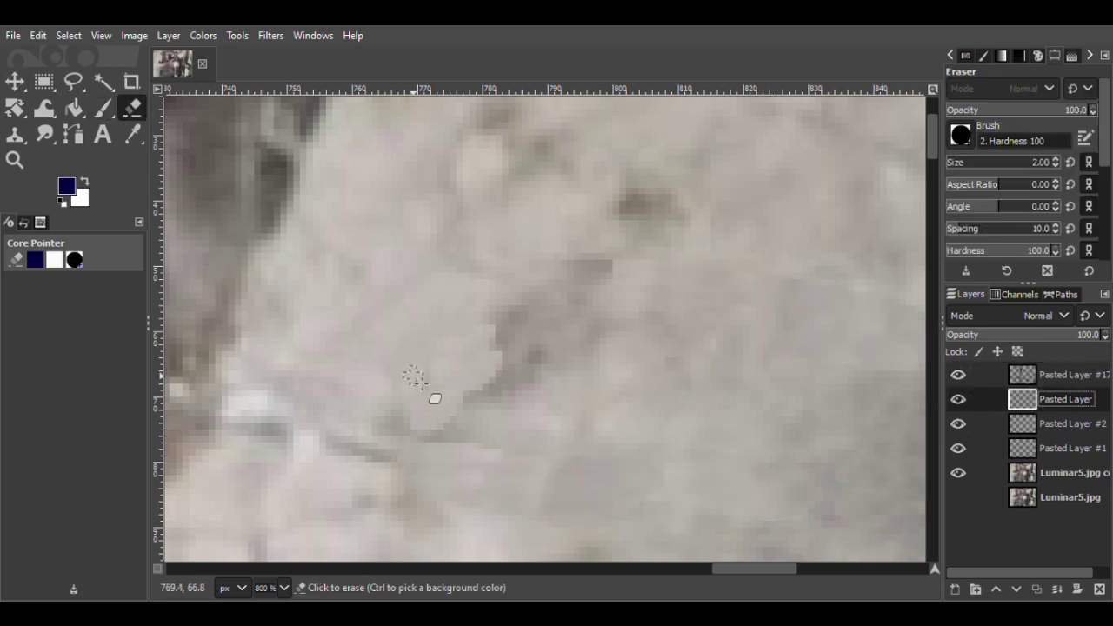
Paste another copy above the Pasted Layer #1 patch, place it over the streak below the smudge, and blend it at 85.3% opacity.
left_click(959, 448)
left_click(958, 448)
left_click(1066, 449)
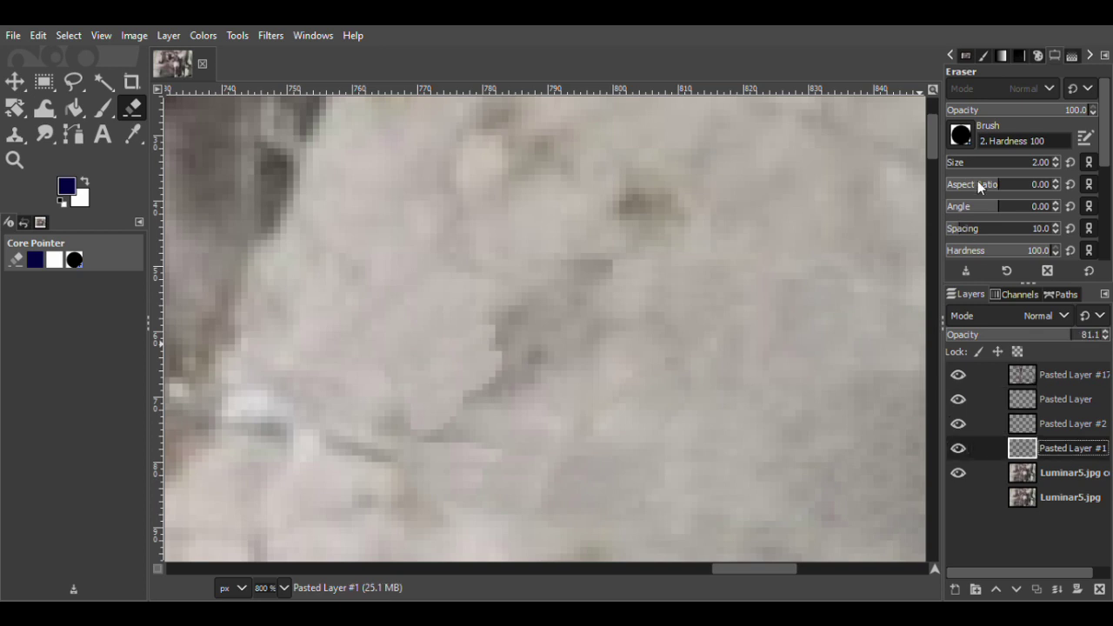
key("ctrl+v")
key("m")
left_click_drag(504, 393, 521, 442)
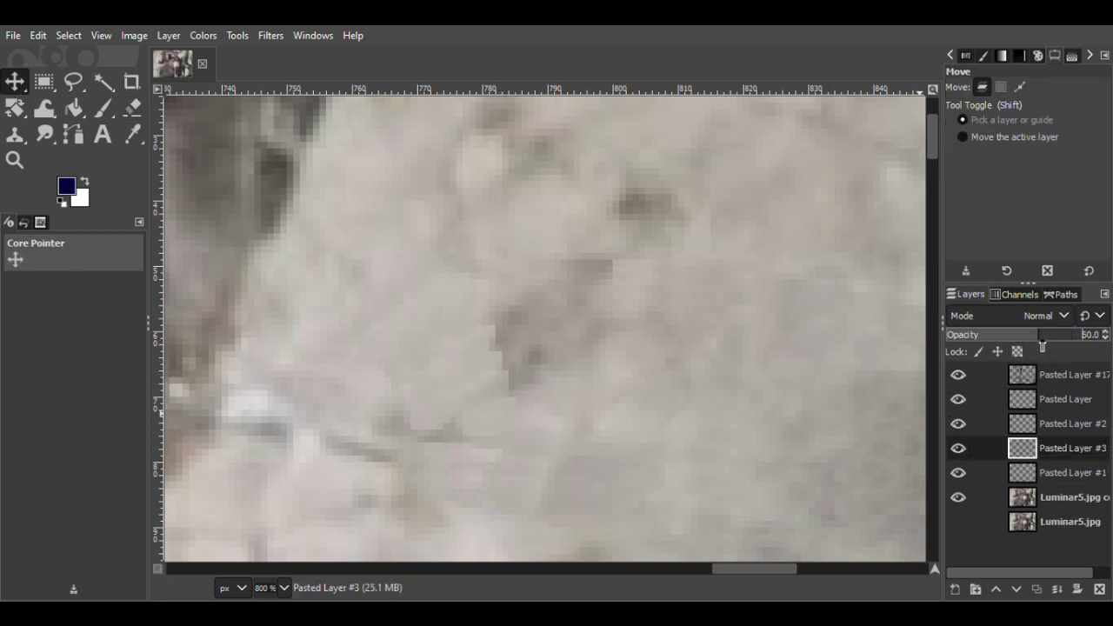
key("shift+e")
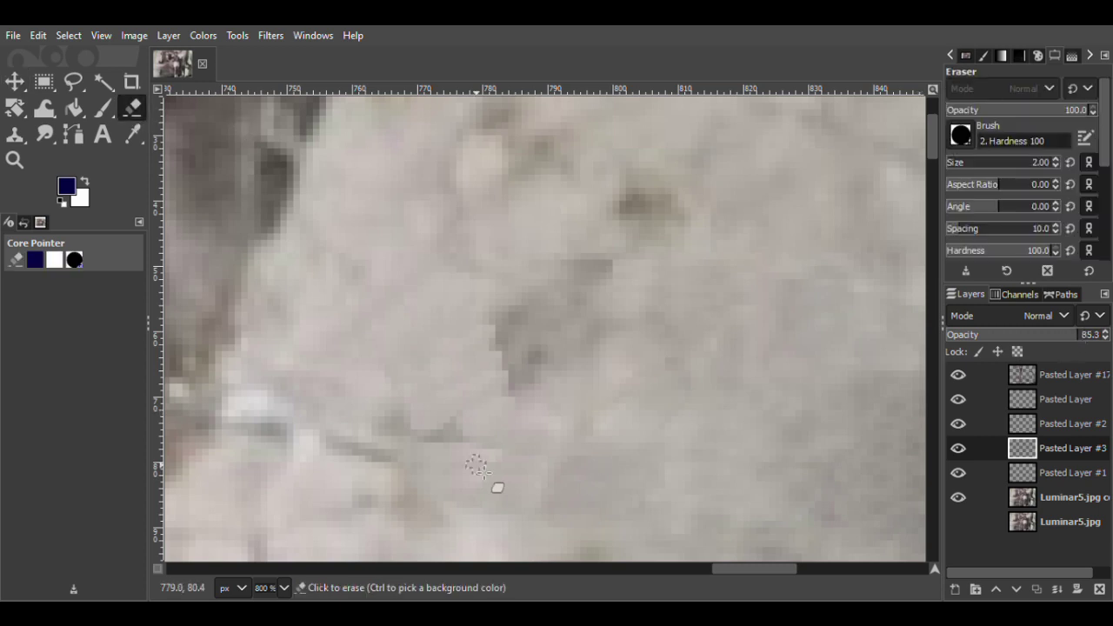
Paste more copies of the patch above Pasted Layer #3 and place them over the dark smudge's lower left part near x 785, y 65.
key("ctrl+v")
key("m")
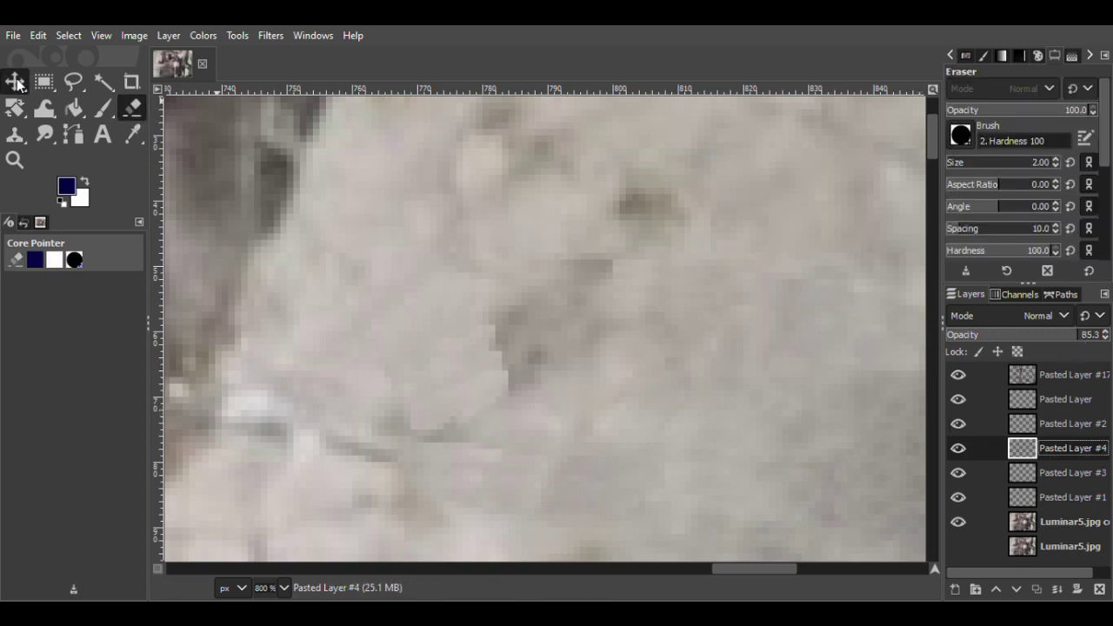
mouse_move(556, 337)
left_mouse_down()
mouse_move(526, 342)
mouse_move(554, 372)
mouse_move(538, 356)
mouse_move(561, 408)
left_mouse_up()
key("ctrl+v")
key("ctrl+v")
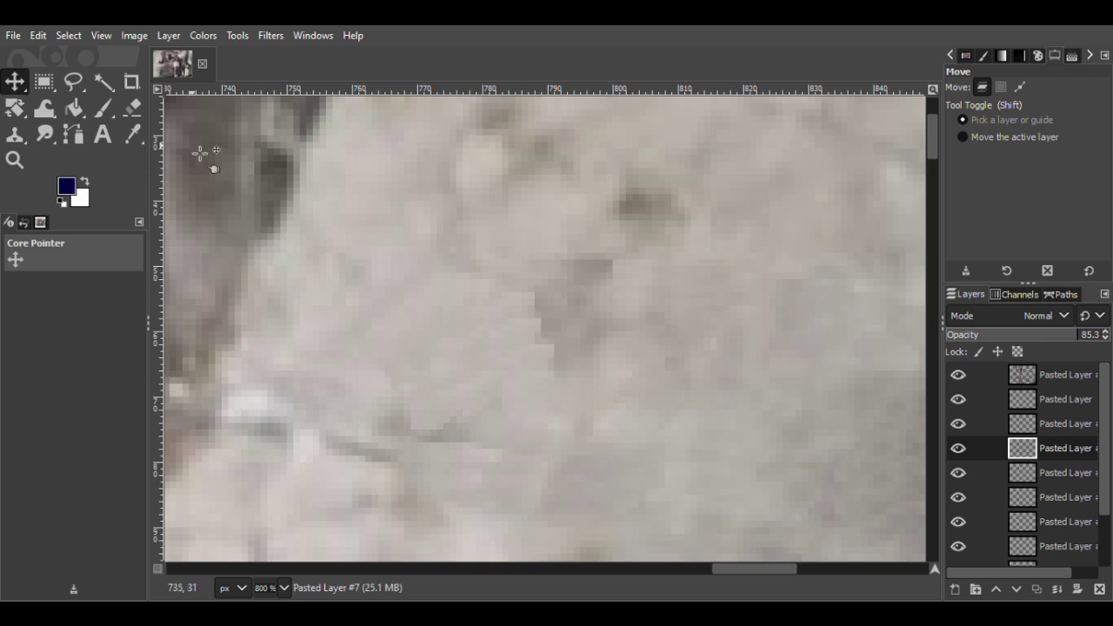
Place further patch copies over the middle of the dark smudge near x 790, y 57, continuing toward its upper end.
left_click(131, 108)
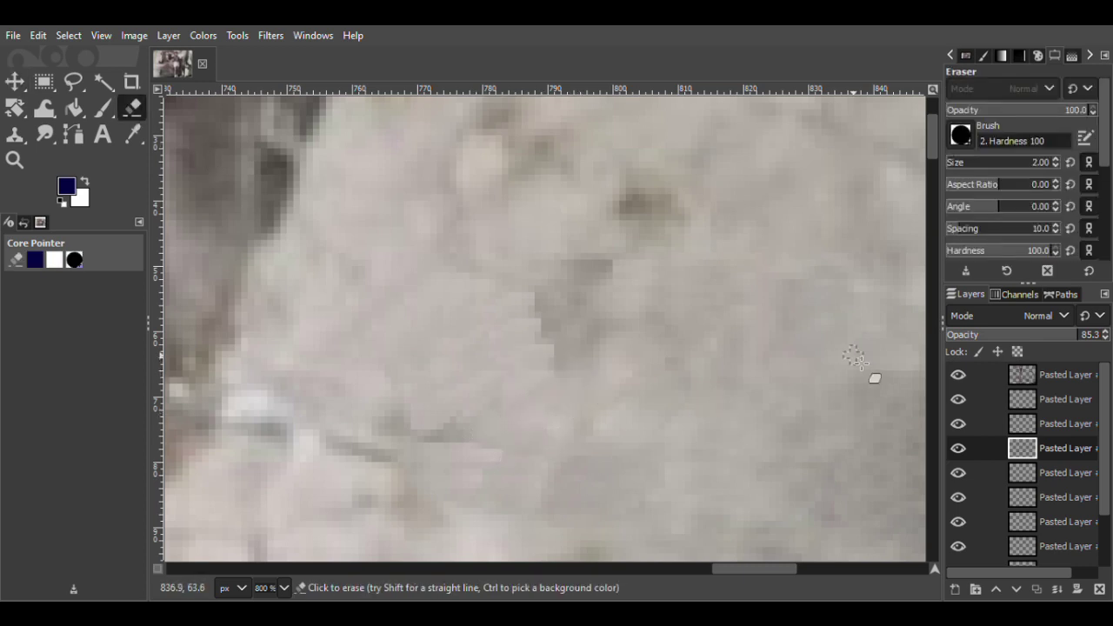
key("m")
left_click_drag(521, 381, 598, 312)
key("ctrl+z")
left_click_drag(533, 401, 589, 311)
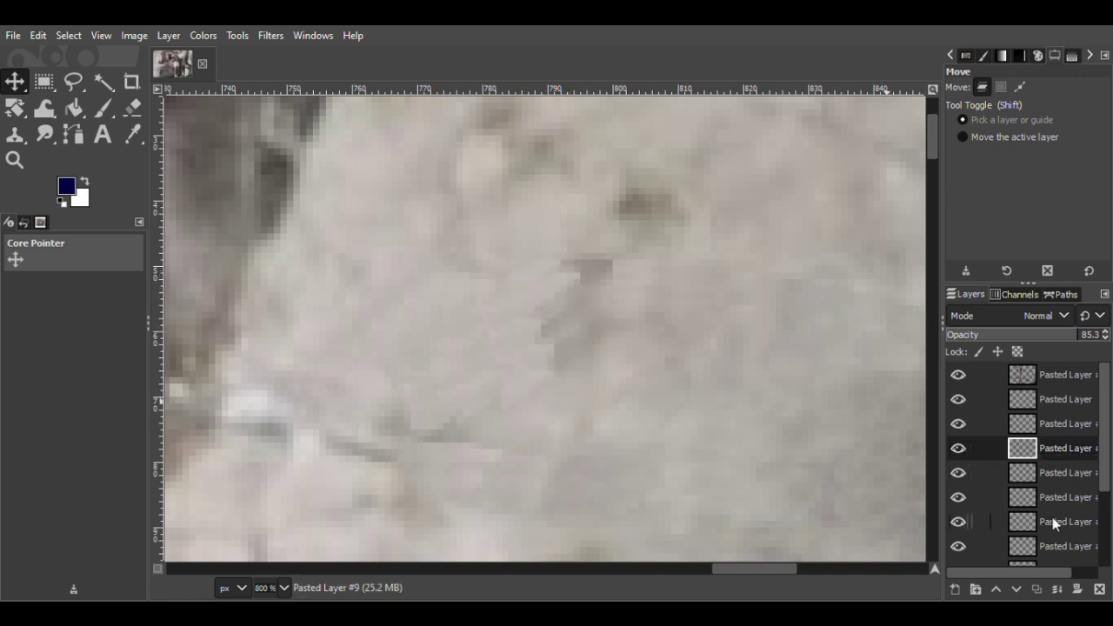
Check the newest smudge patches by toggling their visibility and merge all the pasted patches into Pasted Layer #1.
left_click_drag(965, 448, 959, 464)
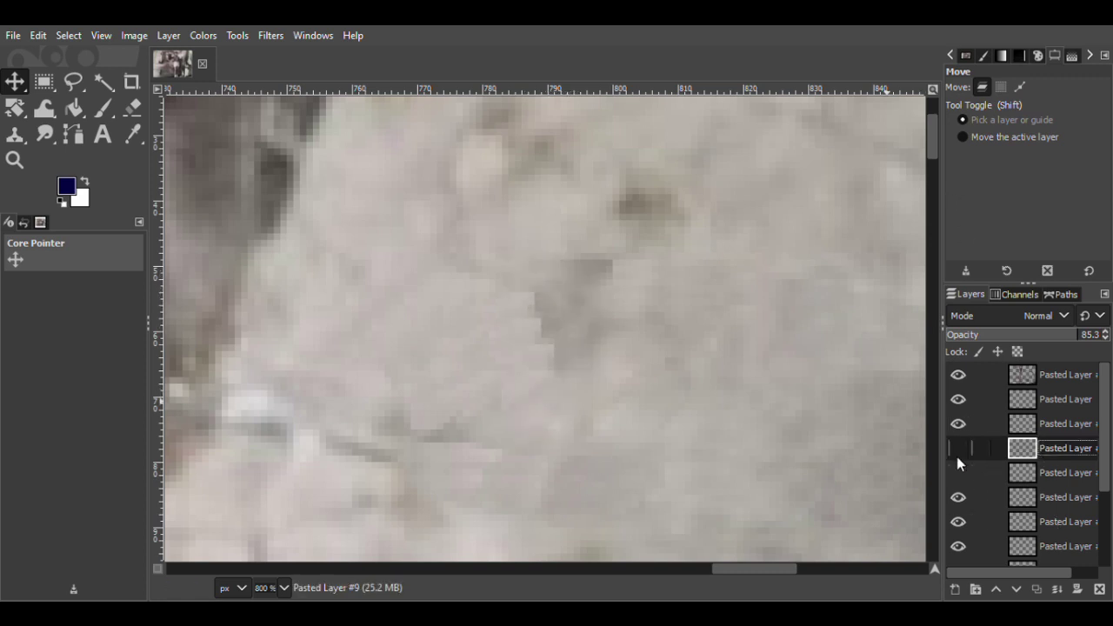
left_click(983, 186)
left_click(576, 328)
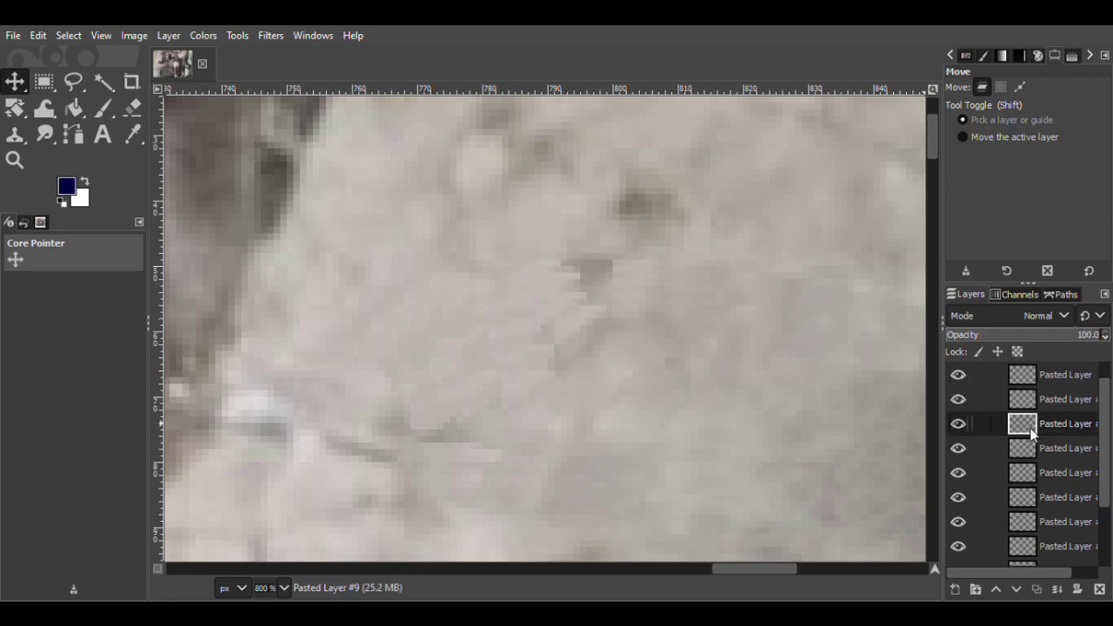
left_click(575, 365)
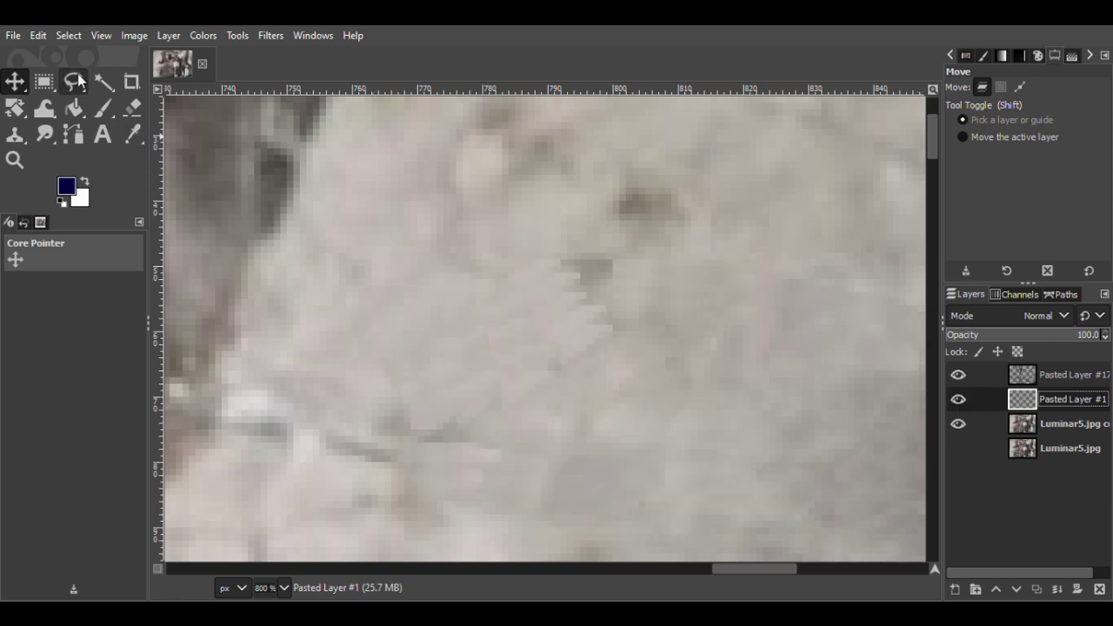
Free-select a roundish patch about 10 px wide around x 787, y 55 and copy it from Pasted Layer #1.
left_click(74, 82)
mouse_move(556, 325)
left_mouse_down()
mouse_move(510, 312)
mouse_move(563, 327)
left_mouse_up()
key("Return")
key("m")
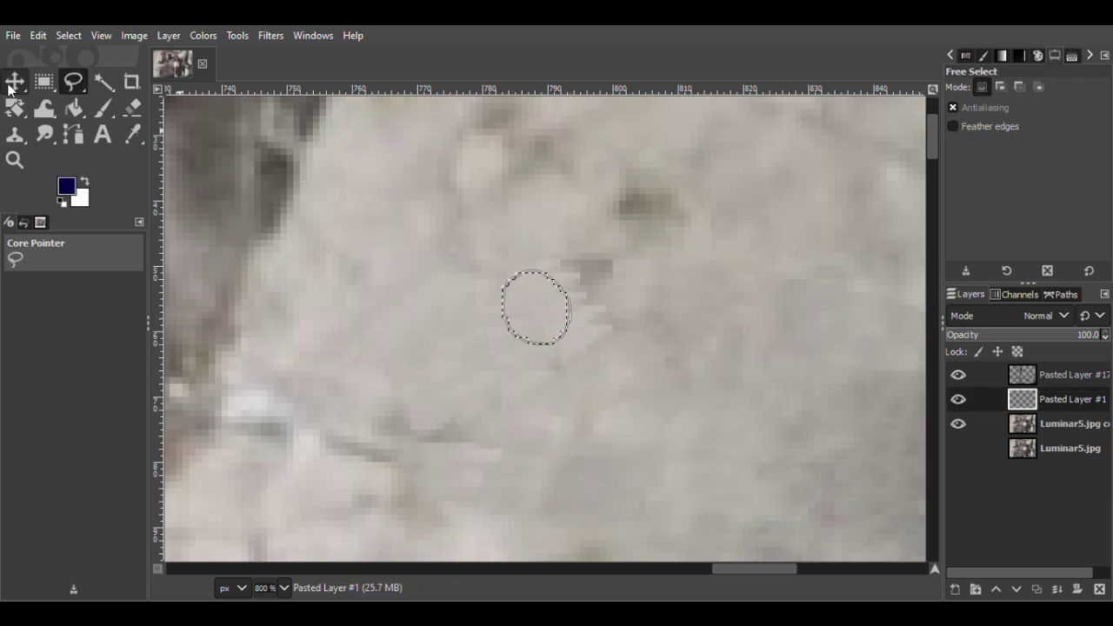
key("ctrl+c")
Paste the patch as a new layer over the remaining smudge near x 798, y 55, blend it at 75.3% opacity, and duplicate it.
key("ctrl+v")
left_click(955, 590)
left_click_drag(626, 344, 588, 292)
left_click_drag(1075, 342, 1064, 346)
key("ctrl+shift+d")
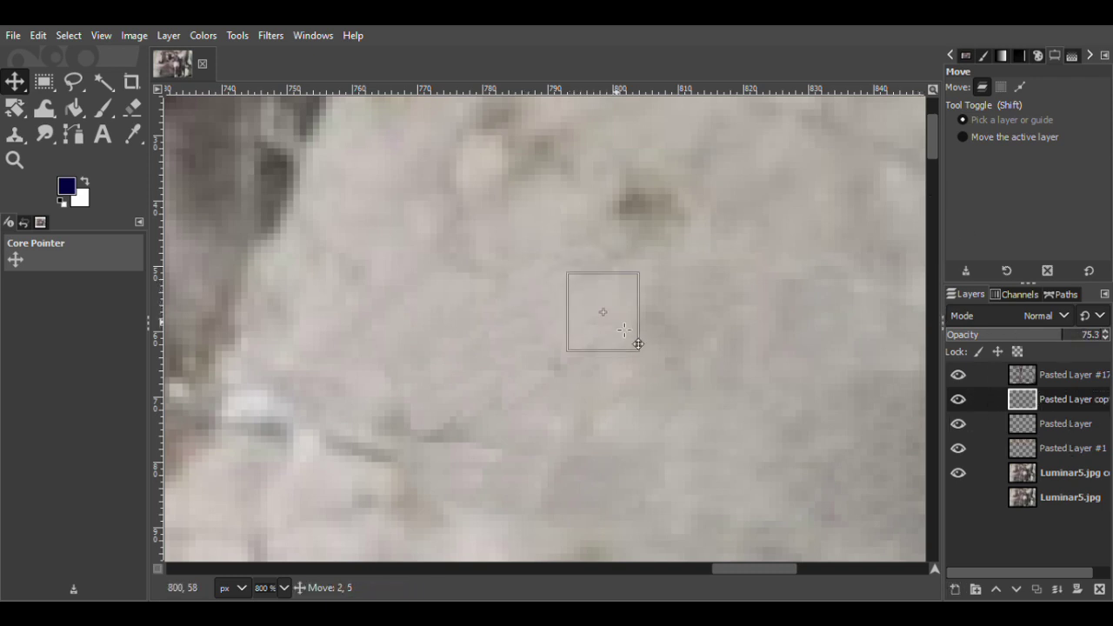
Merge the duplicated patch and the pasted patch down into Pasted Layer #1.
left_click(132, 107)
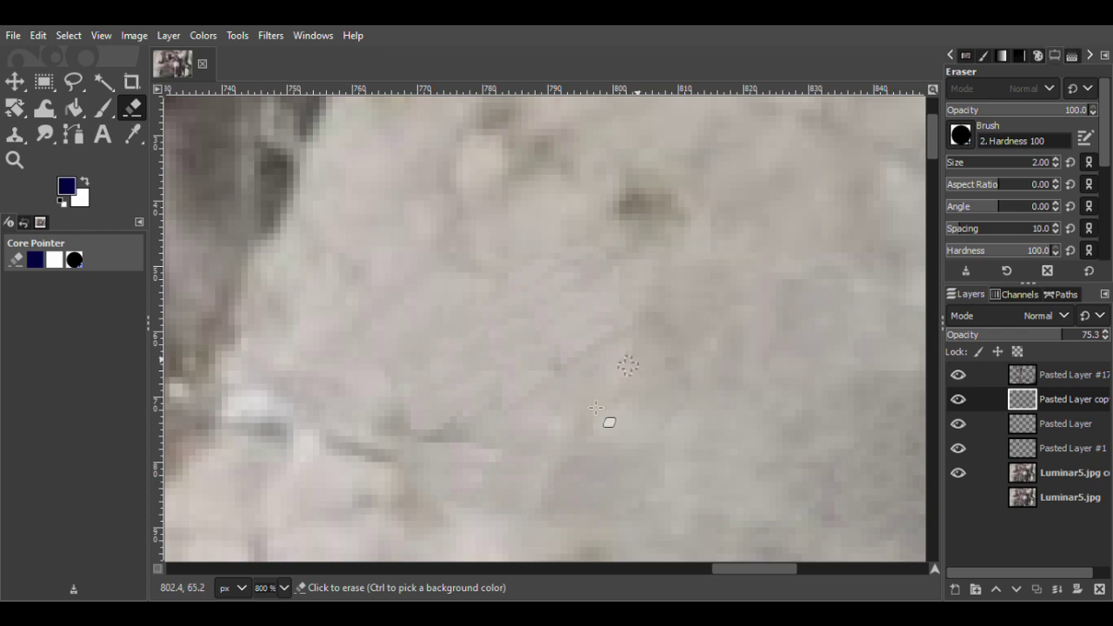
right_click(1043, 399)
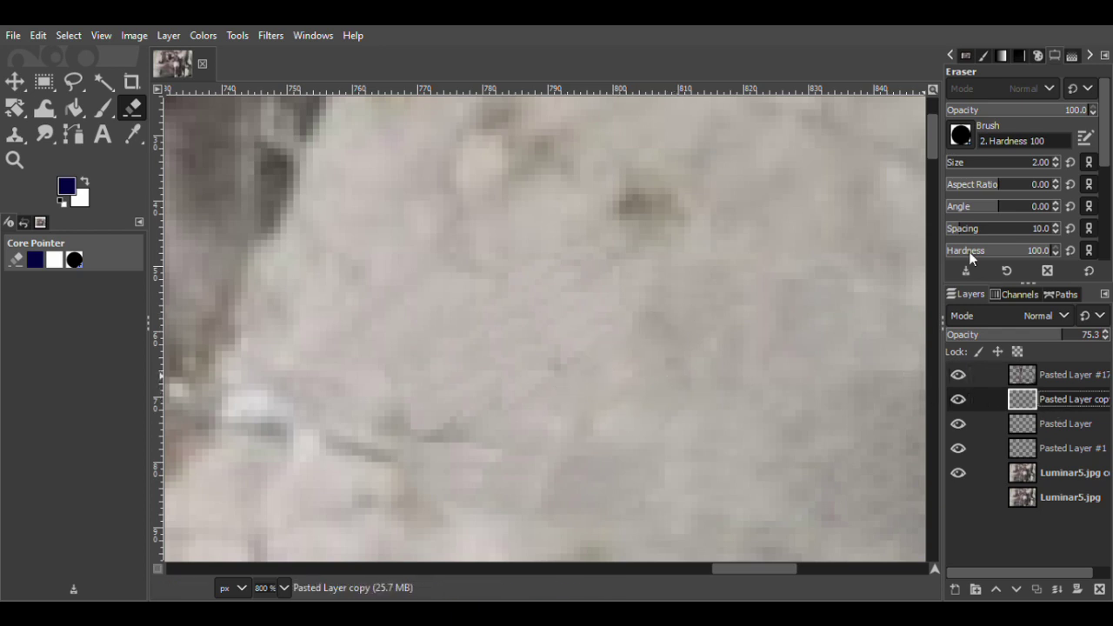
left_click(969, 255)
key("ctrl+z")
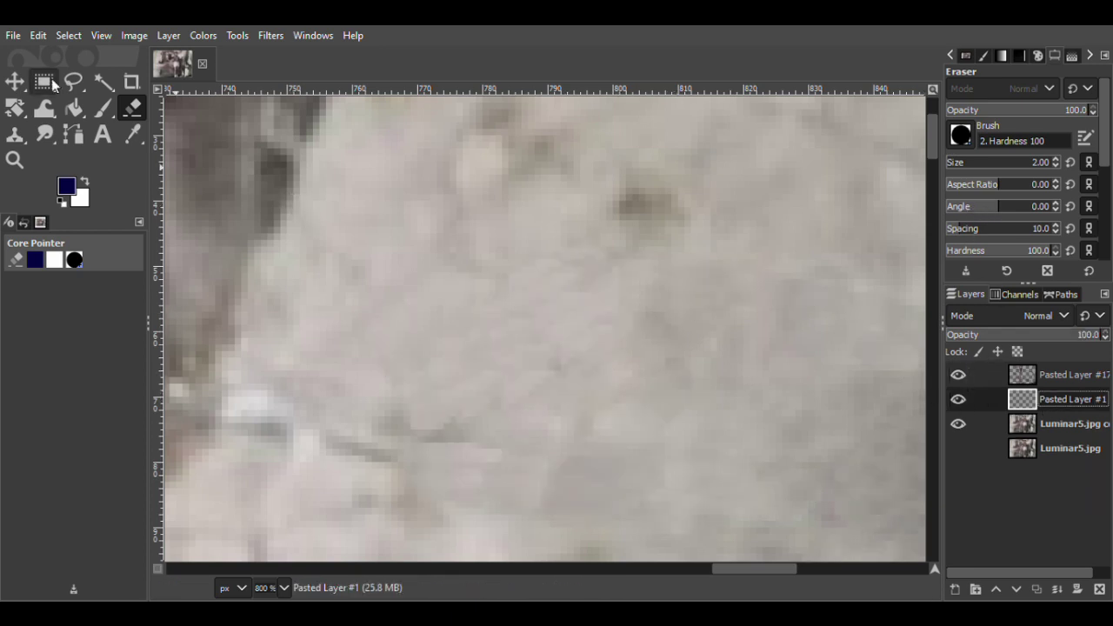
Free-select an oval patch about 14 px wide around x 774, y 66 and copy it from Pasted Layer #1.
left_click(74, 81)
left_click_drag(479, 369, 479, 370)
key("Return")
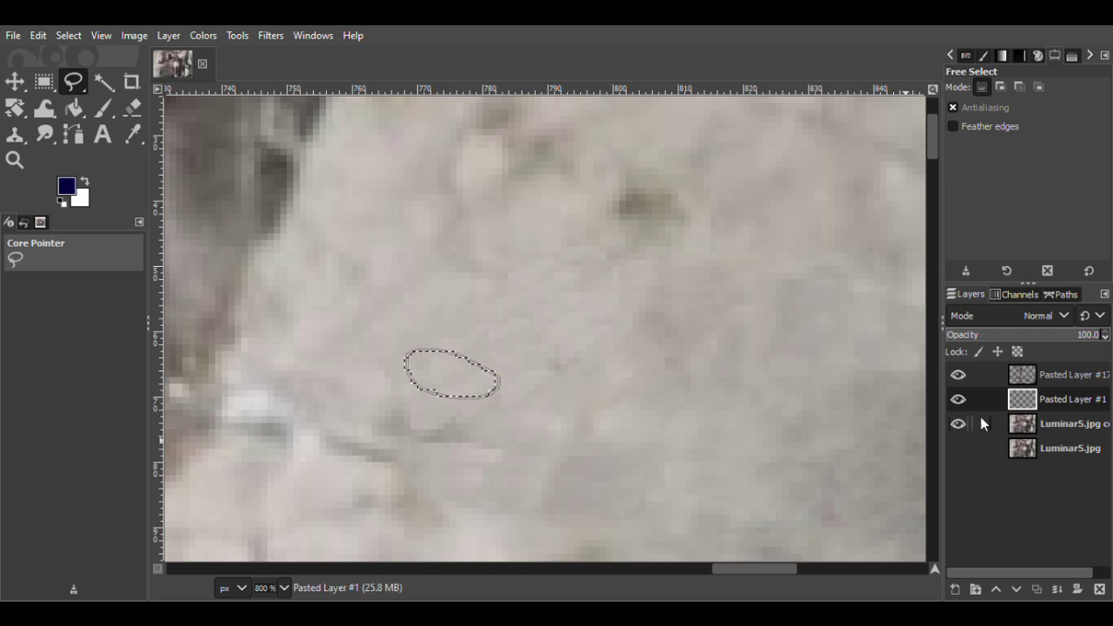
key("m")
right_click(444, 379)
left_click(597, 233)
Paste the oval patch as a new layer over the dark streak near x 774, y 74, and cover the rest of the streak with duplicates.
right_click(453, 374)
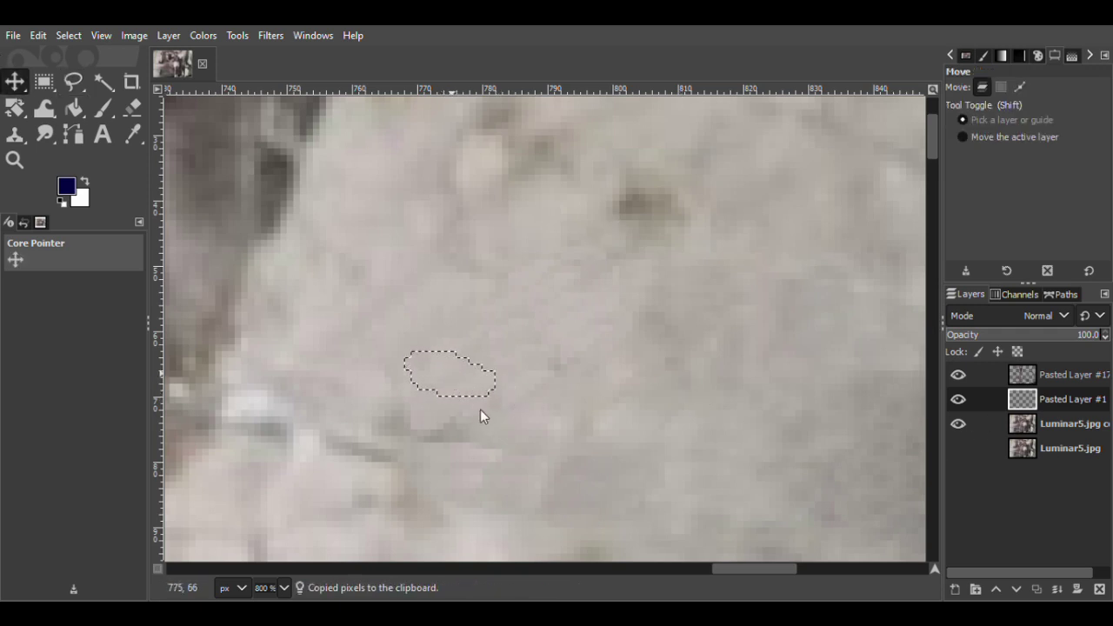
left_click(623, 258)
left_click(954, 589)
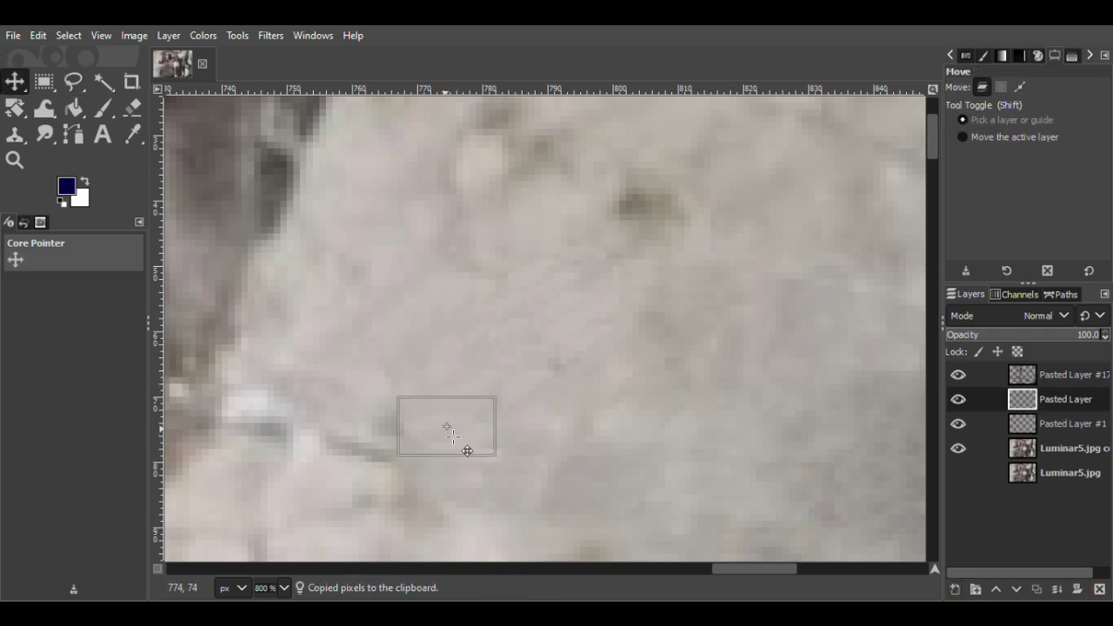
key("ctrl+shift+d")
mouse_move(466, 449)
left_mouse_down()
mouse_move(386, 440)
mouse_move(396, 442)
mouse_move(367, 456)
left_mouse_up()
left_click(1042, 405)
key("ctrl+shift+d")
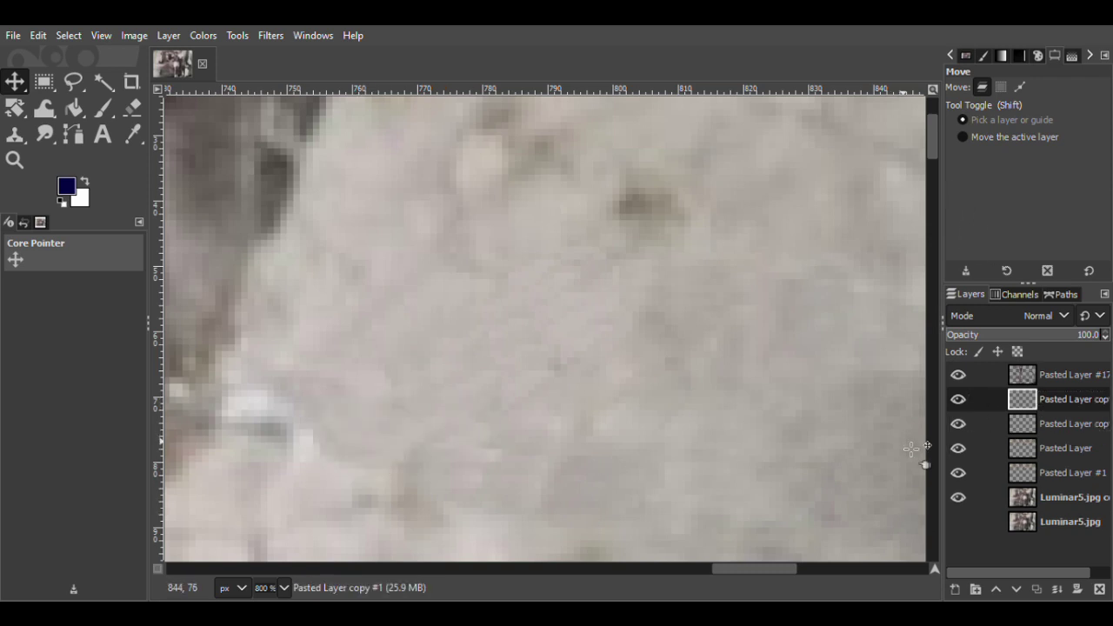
Merge the streak patches down into Pasted Layer #1 and compare the result by toggling that layer's visibility.
left_click(1054, 402)
key("ctrl+e")
key("ctrl+e")
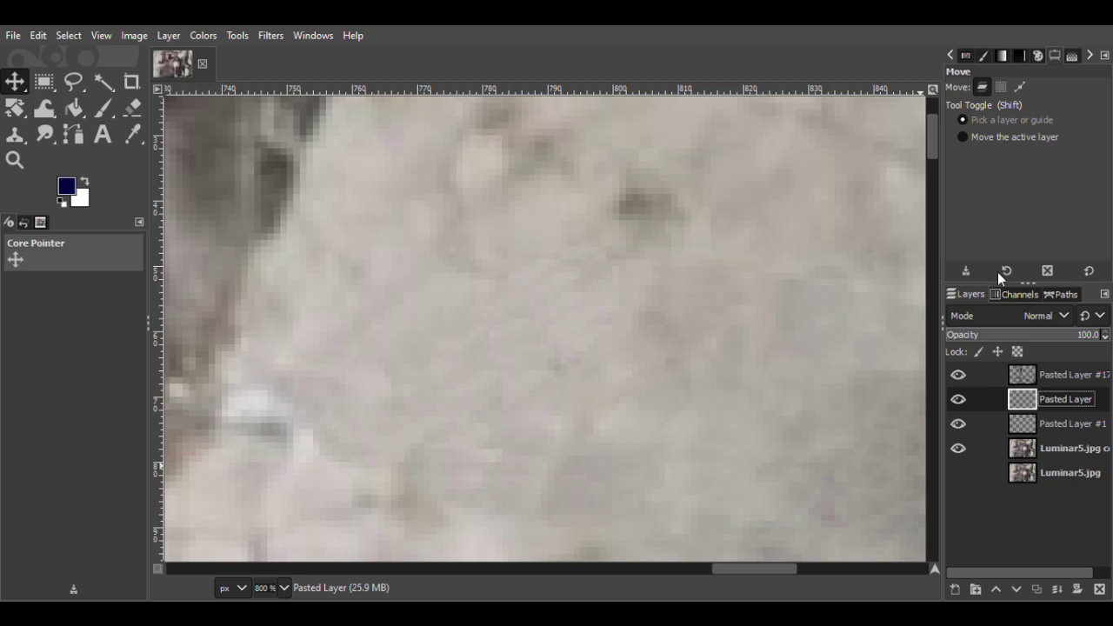
key("ctrl+e")
left_click(957, 398)
left_click(956, 398)
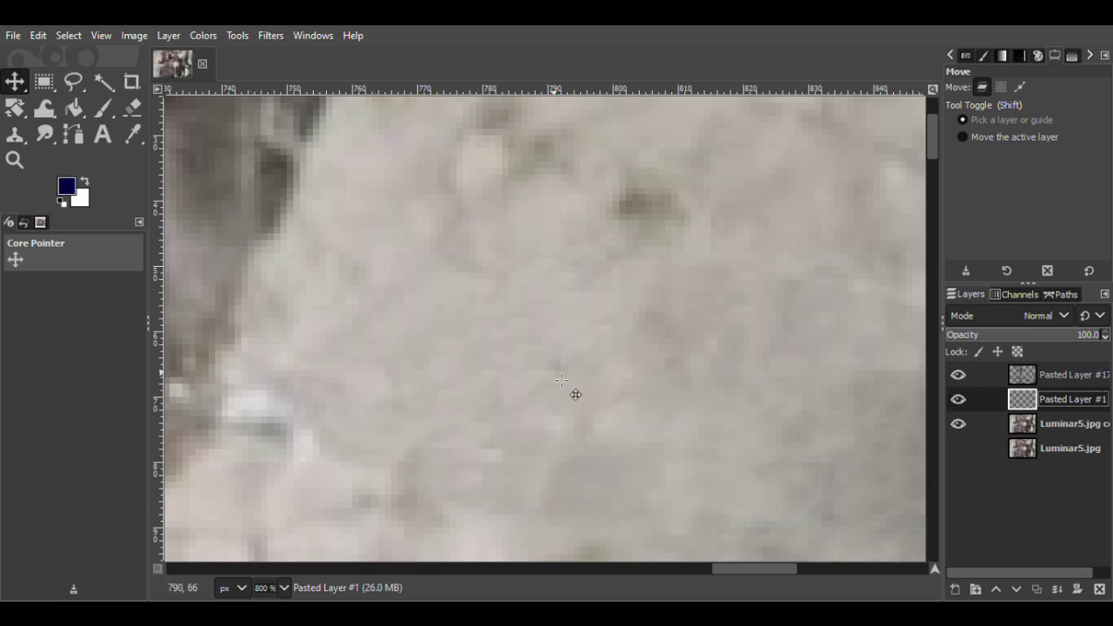
Free-select a clean patch about 11 px wide around x 752, y 113 and copy it from the Luminar5.jpg copy layer.
left_click(74, 84)
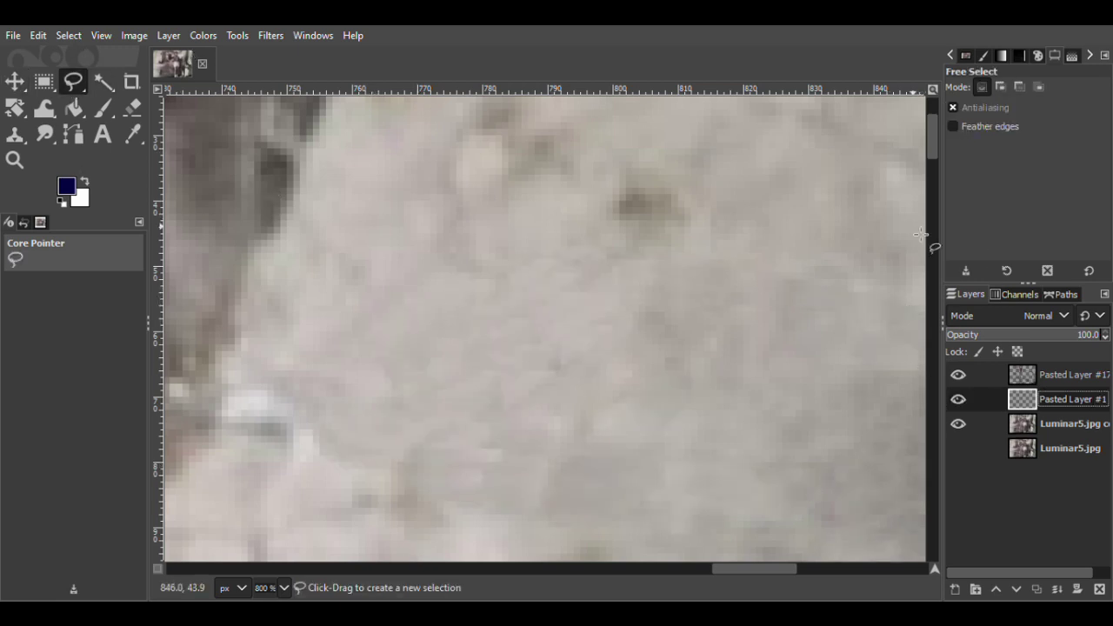
left_click_drag(738, 569, 713, 570)
scroll(913, 310, "down", 3)
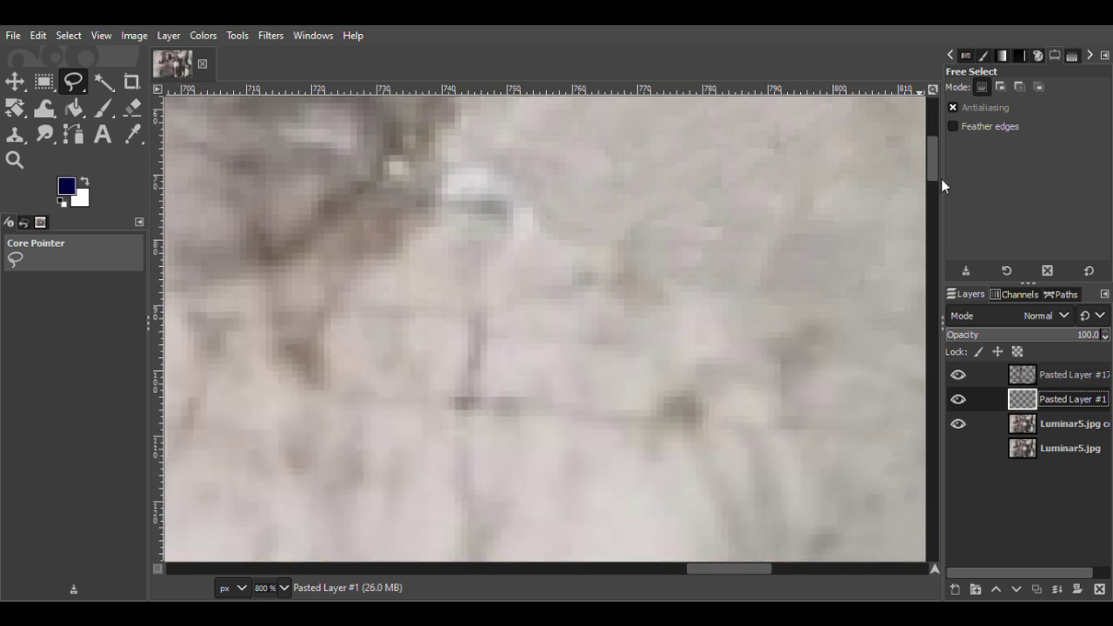
left_click(957, 399)
left_click(957, 399)
mouse_move(521, 450)
left_mouse_down()
mouse_move(579, 479)
mouse_move(521, 449)
left_mouse_up()
left_click(1058, 432)
key("m")
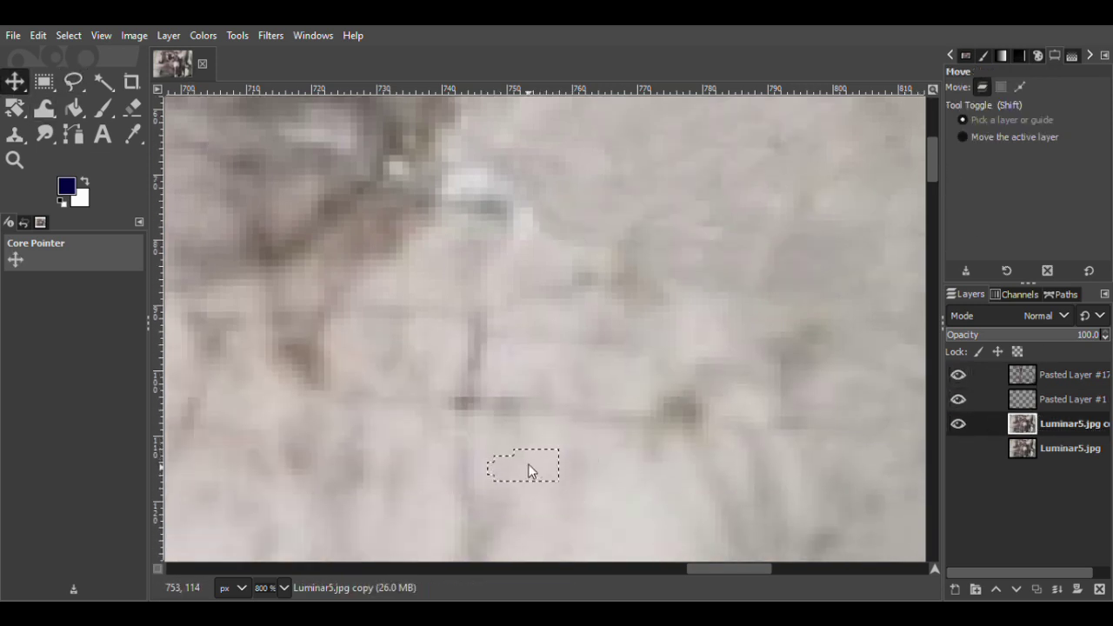
key("ctrl+c")
Paste the clean patch as a new layer with a duplicate over the crack junction near x 747, y 104, and merge the two.
key("ctrl+v")
left_click(955, 589)
left_click_drag(550, 482, 518, 425)
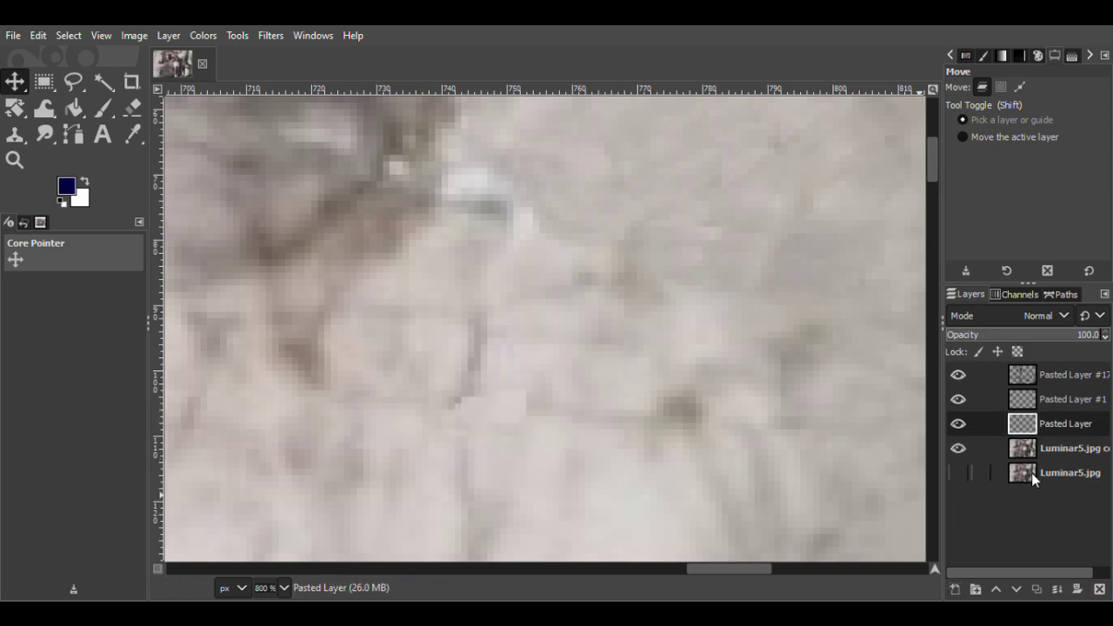
key("shift+ctrl+d")
left_click_drag(527, 428, 512, 409)
key("ctrl+m")
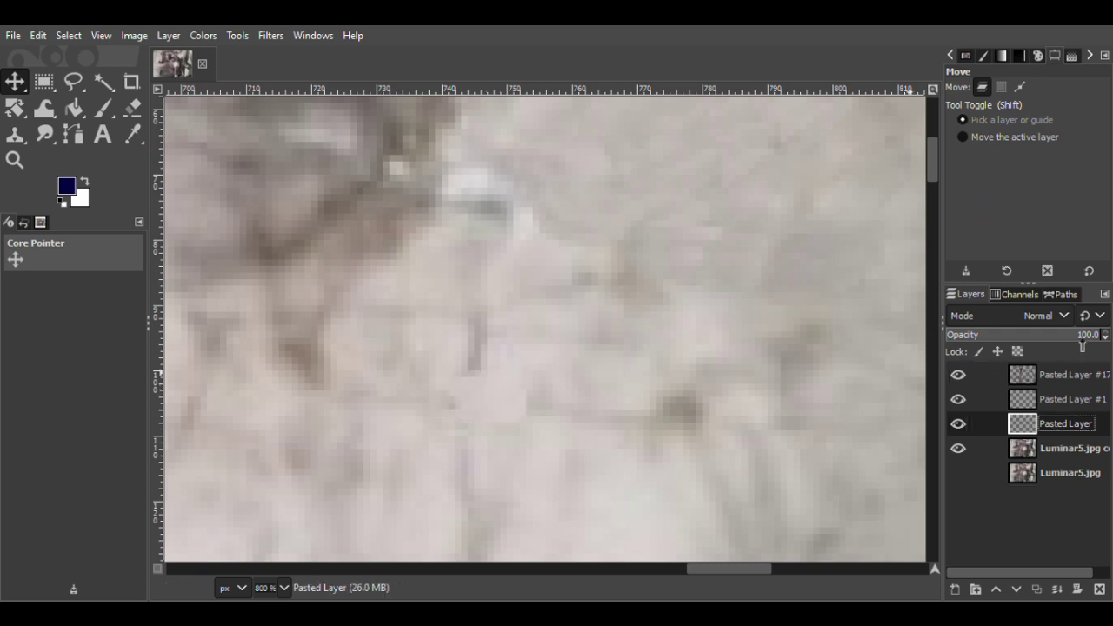
Duplicate the patch along the horizontal crack and over the dark spot between about x 765 and x 782, blending at 85.8% opacity.
key("shift+ctrl+d")
left_click_drag(513, 409, 637, 424)
key("shift+ctrl+d")
key("shift+ctrl+d")
left_click_drag(621, 383, 684, 413)
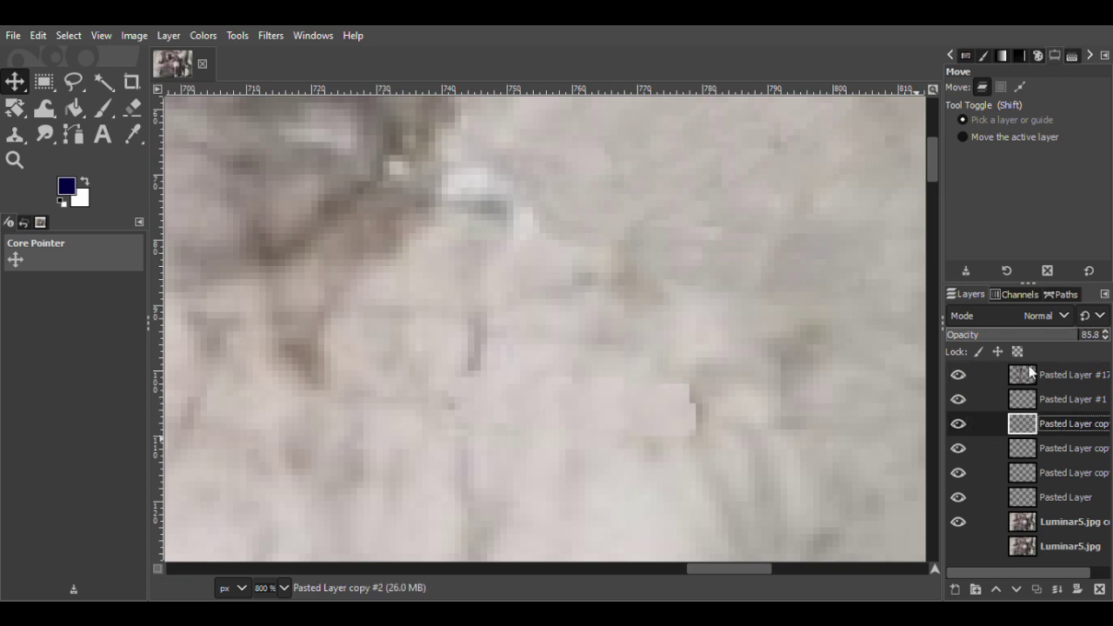
key("shift+ctrl+d")
left_click_drag(683, 418, 721, 420)
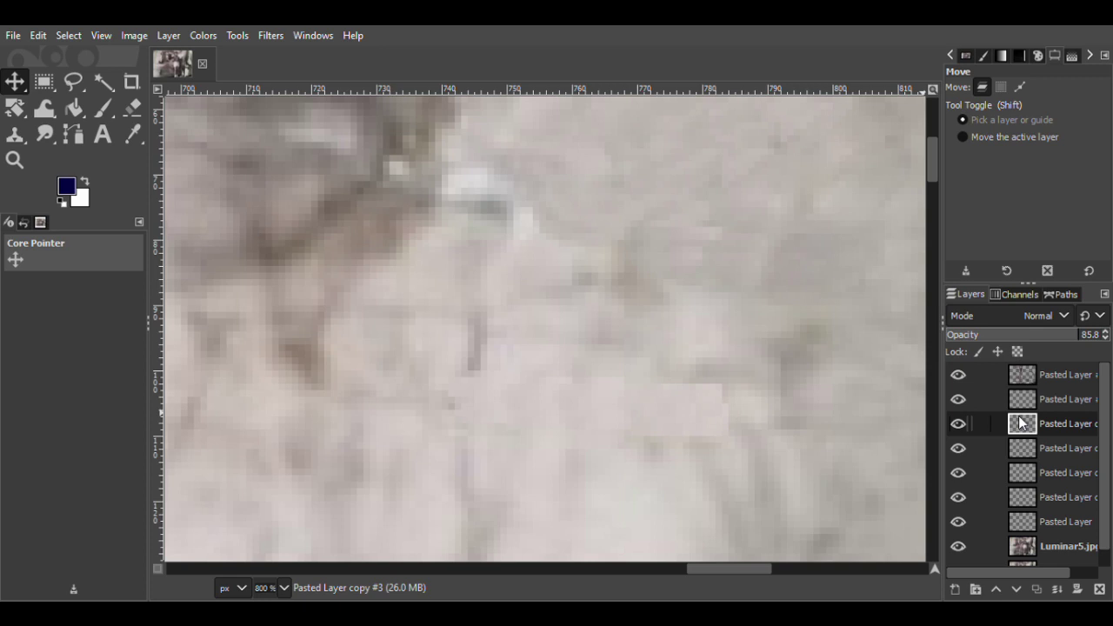
Merge the patches along the horizontal crack, check them by toggling visibility, and activate Pasted Layer.
key("ctrl+z")
key("ctrl+z")
key("ctrl+z")
key("ctrl+z")
key("ctrl+z")
key("ctrl+z")
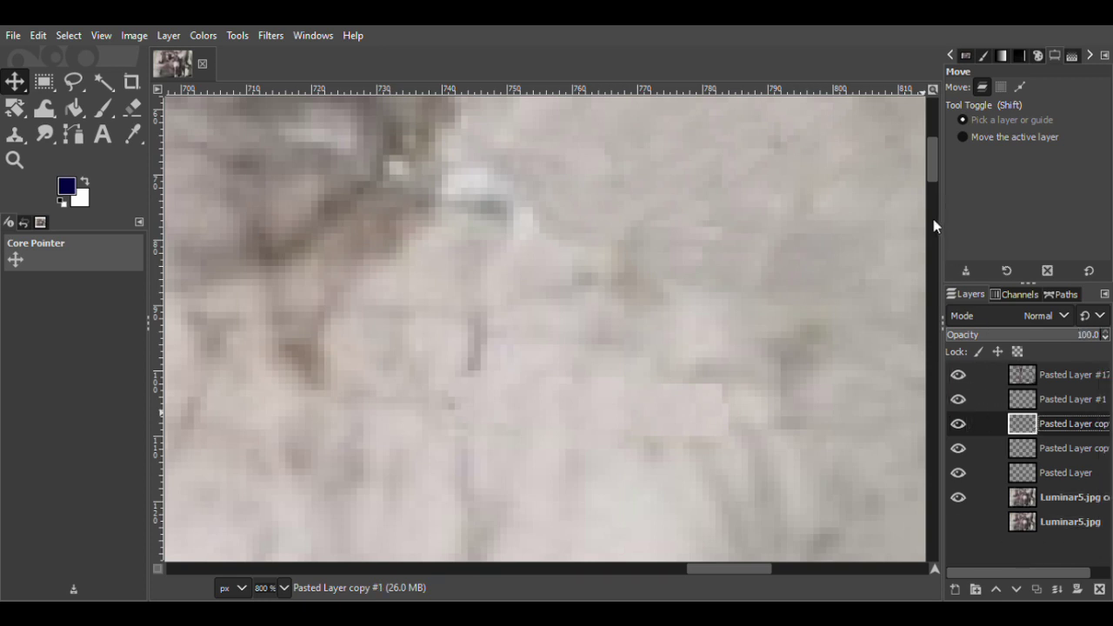
left_click(958, 449)
left_click(958, 449)
left_click(1022, 448)
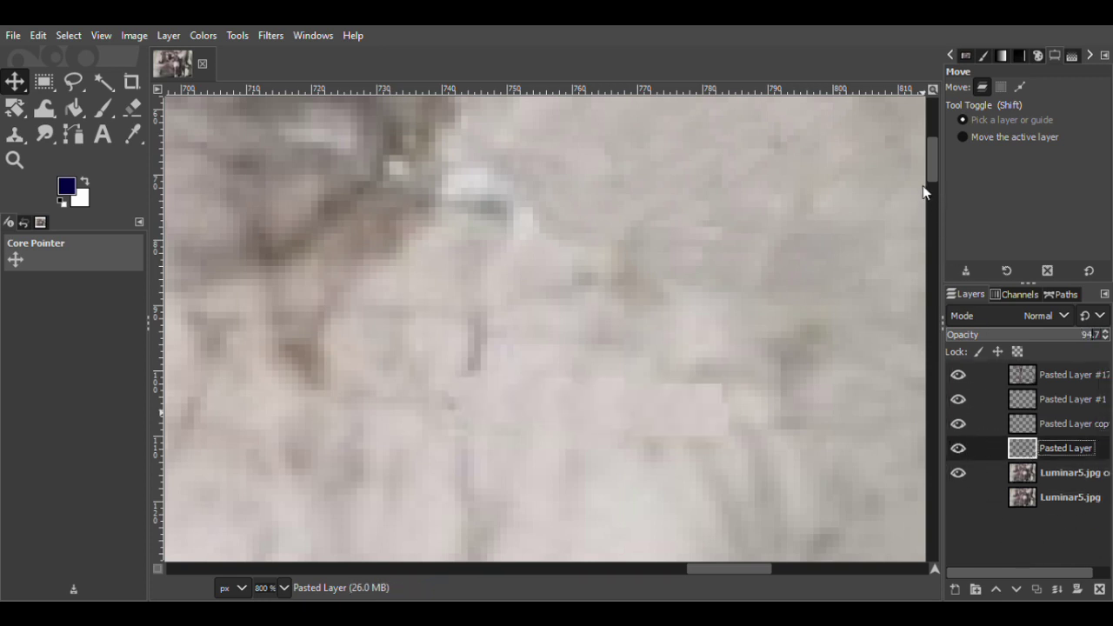
Duplicate Pasted Layer and place the copies over the horizontal crack's left end between about x 738 and x 744.
key("shift+ctrl+d")
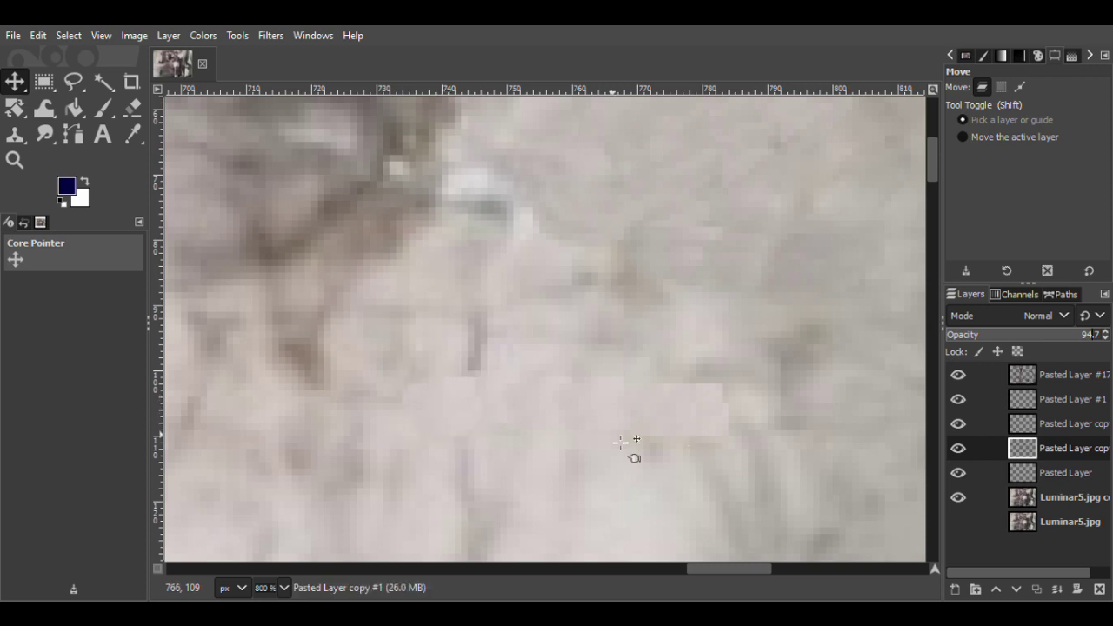
left_click_drag(465, 395, 473, 399)
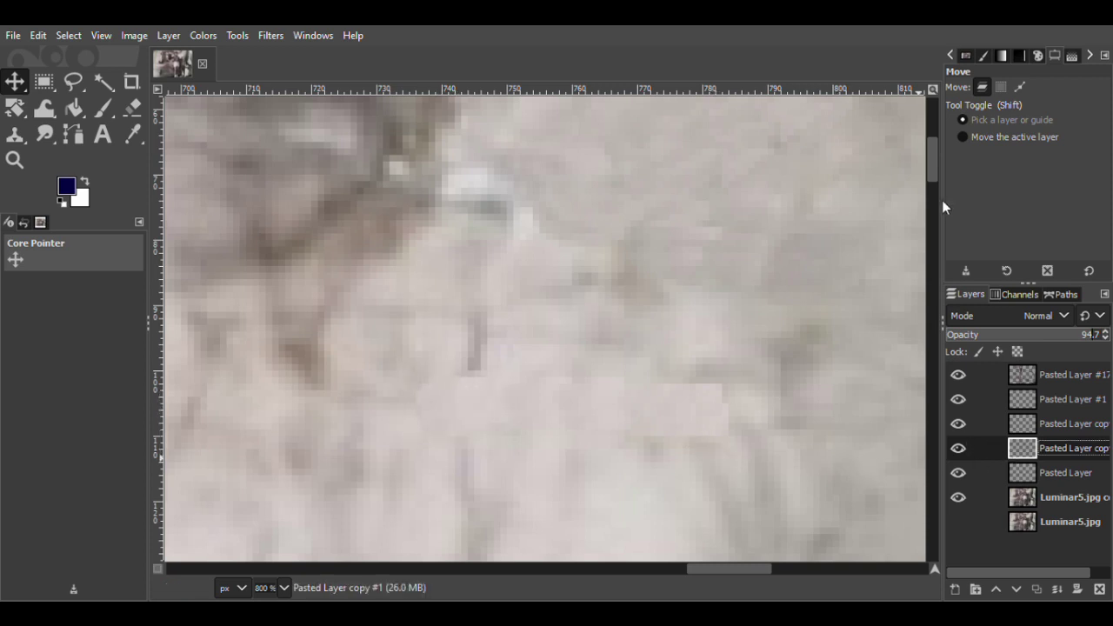
key("shift+ctrl+d")
left_click_drag(409, 407, 429, 407)
Check the patch layers one by one by toggling their visibility and merge Pasted Layer #1 into the patch layer beneath it.
left_click(958, 447)
left_click(957, 447)
left_click(959, 471)
left_click(959, 472)
left_click(956, 425)
left_click(955, 425)
left_click(955, 397)
left_click(957, 399)
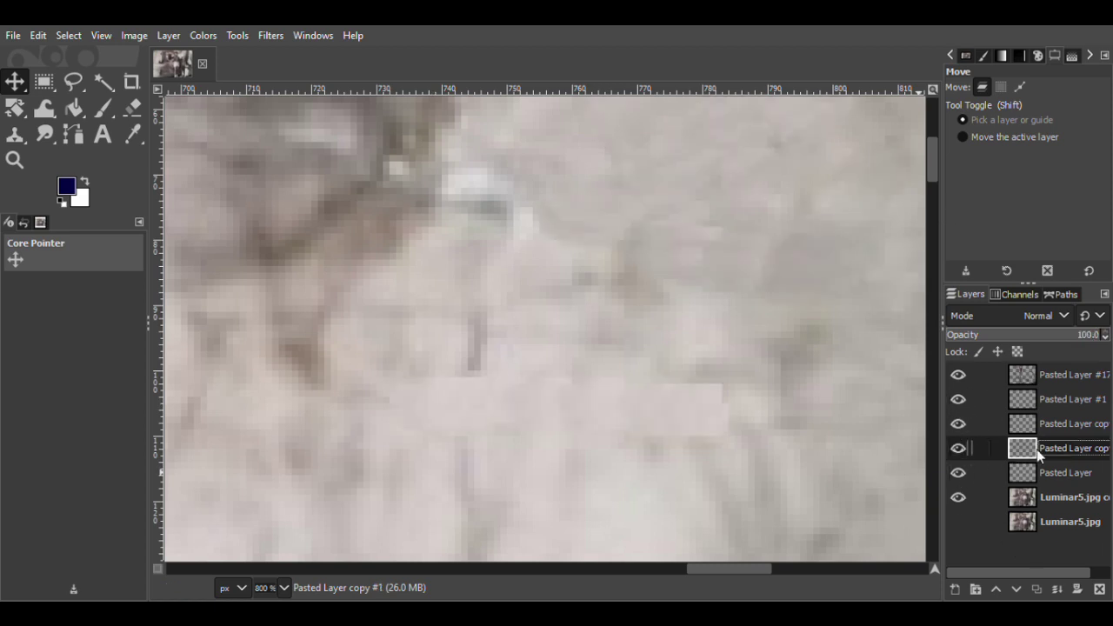
right_click(1012, 403)
left_click(950, 250)
Duplicate the lower Pasted Layer copy and place the new copy over the vertical crack's lower part near x 743, y 98.
left_click(1023, 425)
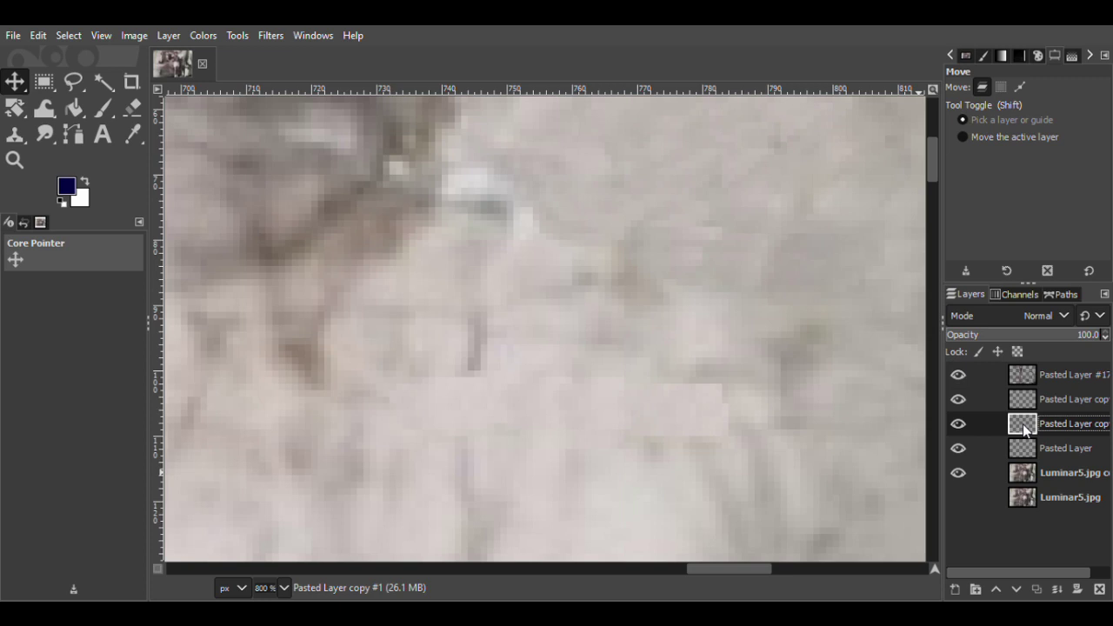
key("ctrl+shift+d")
mouse_move(443, 403)
left_mouse_down()
mouse_move(478, 365)
mouse_move(455, 370)
left_mouse_up()
key("shift+e")
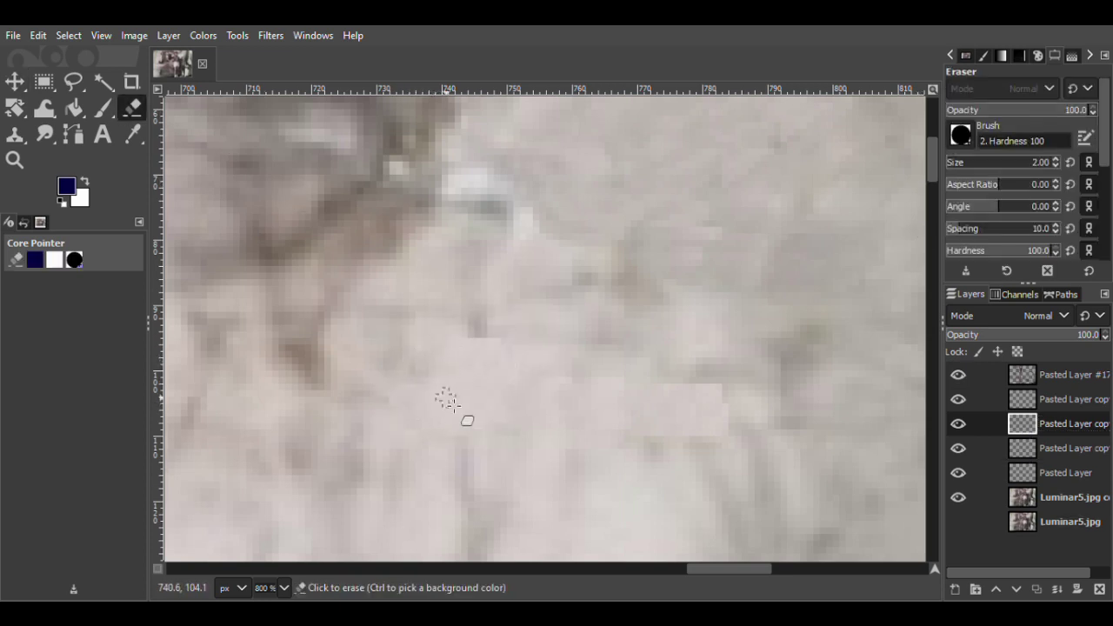
Place another duplicate over the vertical crack's upper end near x 746, y 92, merge it with the patch below, and use 92.6% opacity.
key("shift+ctrl+d")
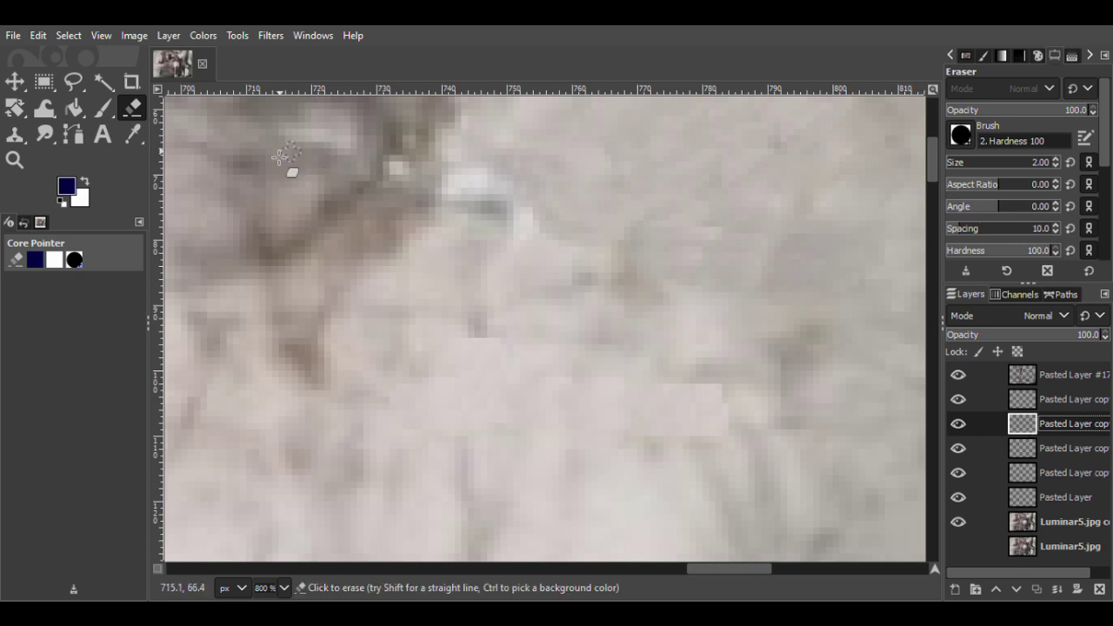
key("m")
left_click_drag(527, 307, 504, 316)
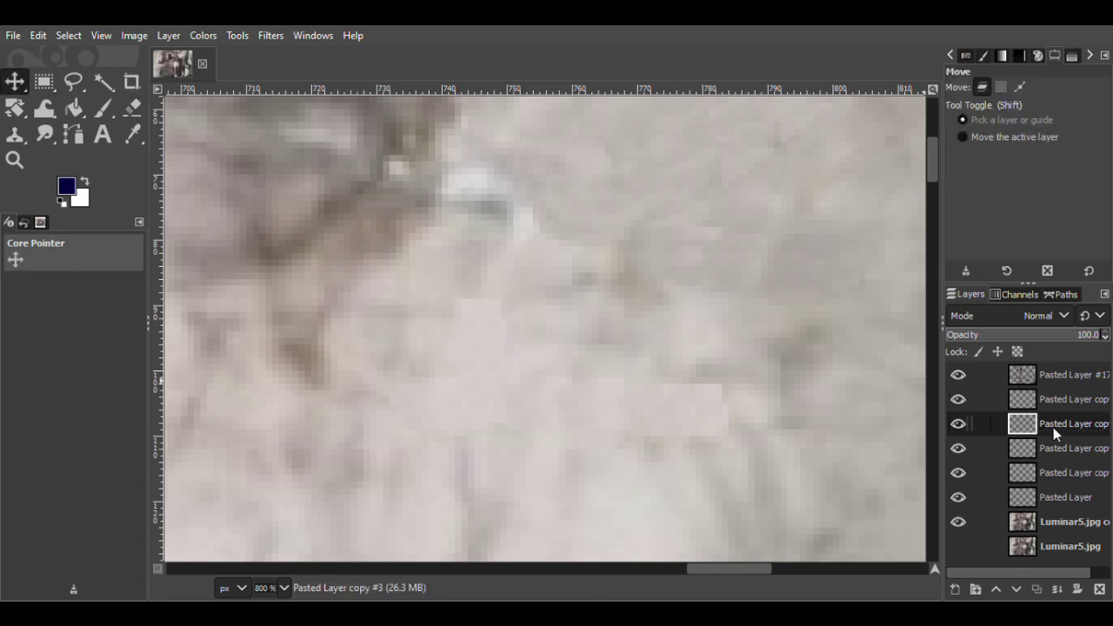
key("ctrl+m")
left_click(1085, 339)
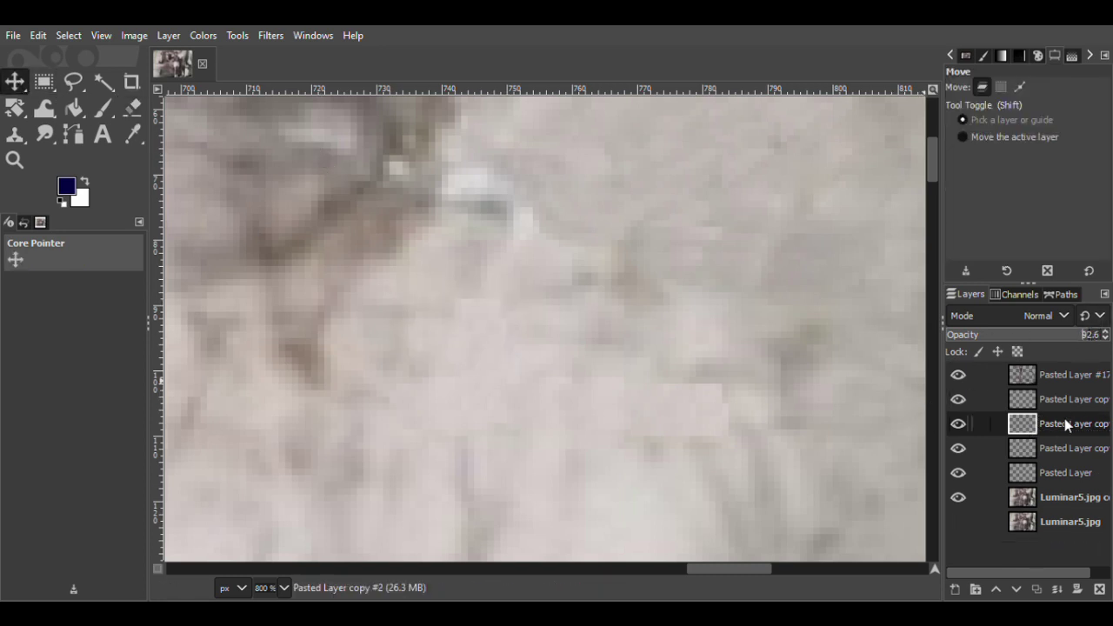
Duplicate the patch, place the copy over the vertical crack's top near x 744, y 84, and use 73.2% opacity.
key("shift+ctrl+d")
mouse_move(509, 275)
left_mouse_down()
mouse_move(507, 346)
mouse_move(499, 273)
mouse_move(502, 290)
left_mouse_up()
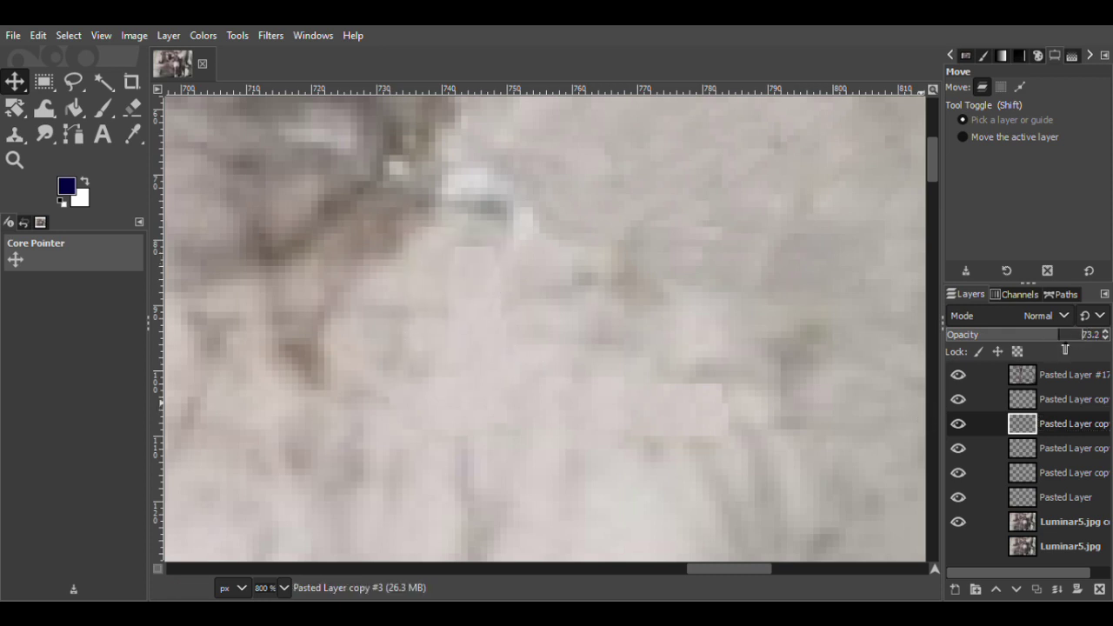
Merge the Pasted Layer copies down one after another into the single layer Pasted Layer.
key("ctrl+z")
key("ctrl+z")
key("ctrl+z")
key("ctrl+z")
key("ctrl+z")
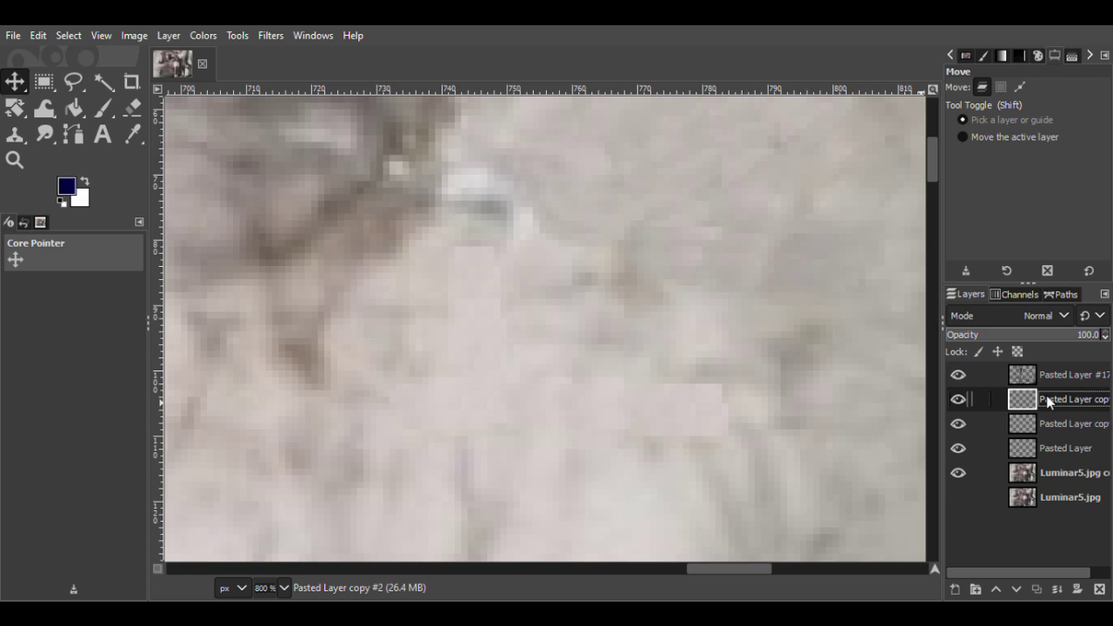
key("ctrl+z")
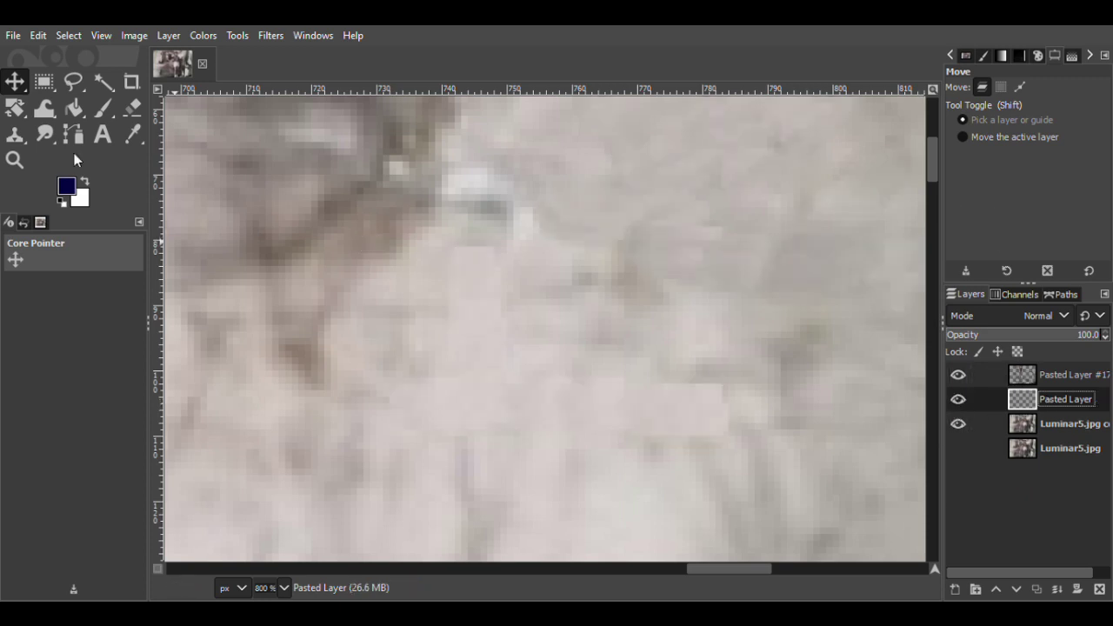
Copy a clean shirt patch near x 769, y 125 from Luminar5.jpg copy and place it as a new layer near x 777, y 118 at 66.8% opacity.
left_click(73, 82)
left_click_drag(933, 163, 939, 185)
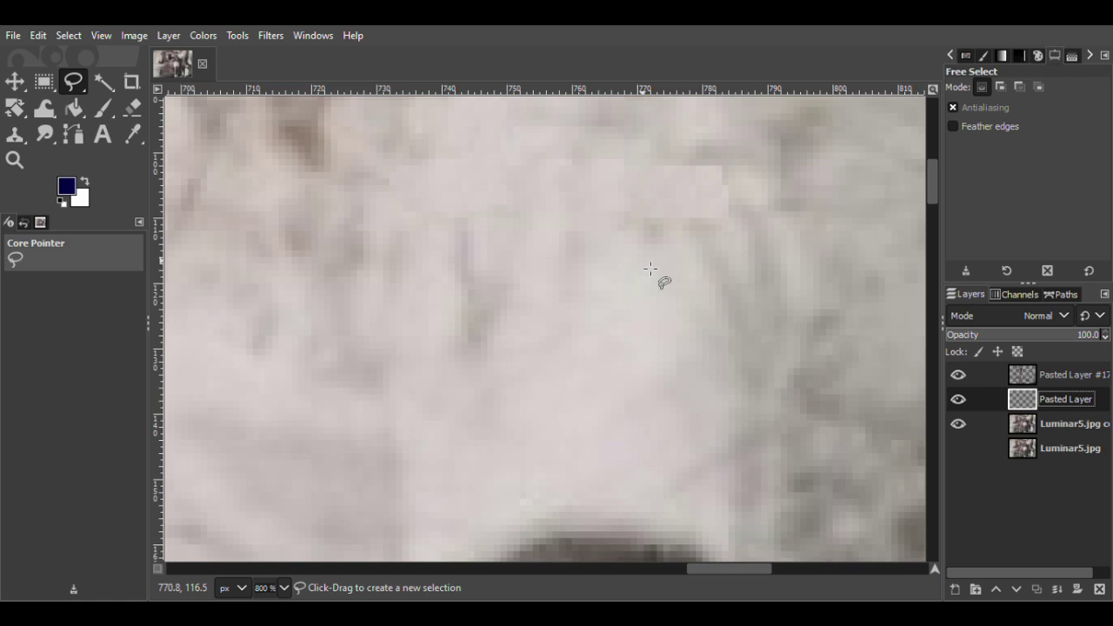
mouse_move(639, 259)
left_mouse_down()
mouse_move(625, 418)
mouse_move(666, 403)
mouse_move(648, 267)
left_mouse_up()
left_click(1069, 423)
left_click(15, 82)
key("ctrl+c")
key("ctrl+v")
left_click(955, 589)
left_click_drag(632, 373, 689, 329)
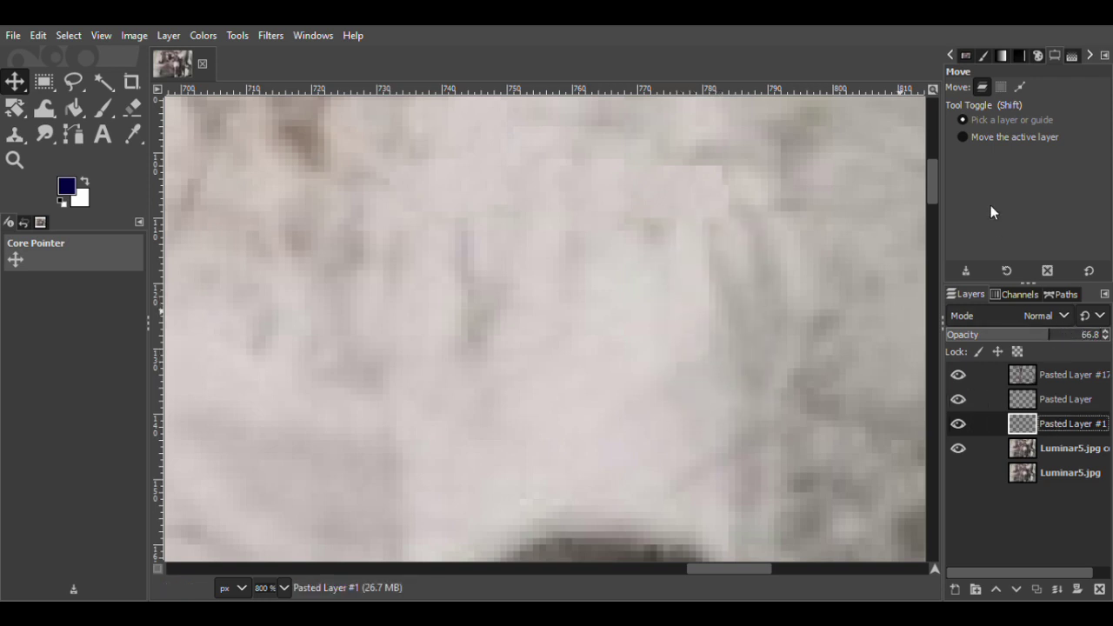
Place another copy of the shirt patch near x 781, y 118 and merge it into Pasted Layer #1.
key("ctrl+shift+d")
left_click_drag(688, 295, 715, 296)
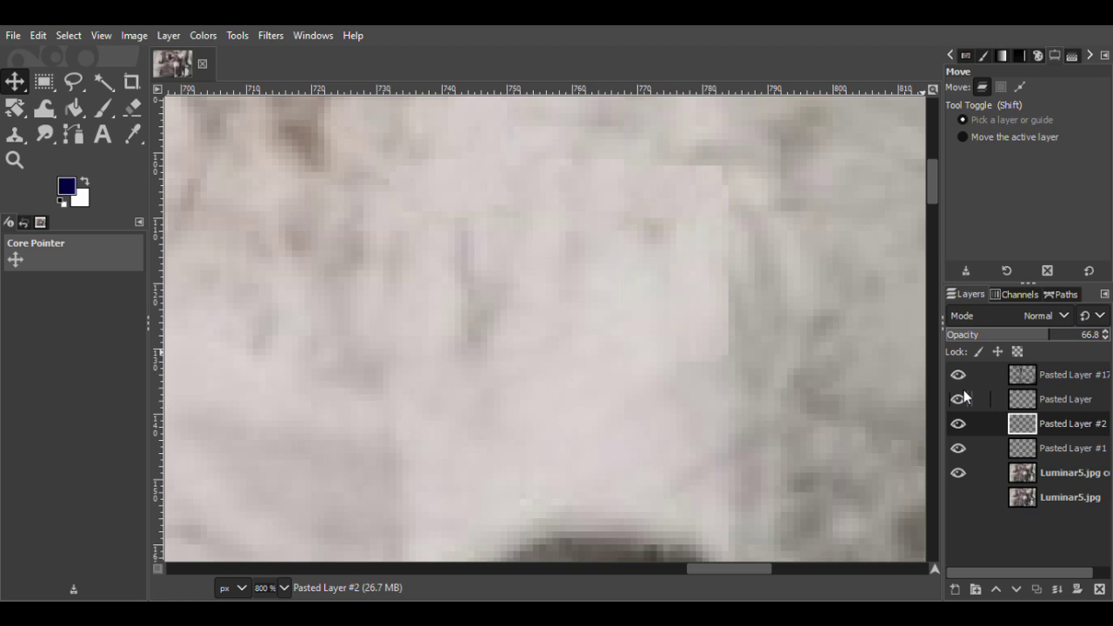
right_click(1065, 424)
left_click(989, 218)
Paste the shirt patch again as a new layer near x 786, y 119 and set its opacity to 90%.
key("ctrl+v")
key("shift+ctrl+n")
left_click_drag(725, 278, 755, 283)
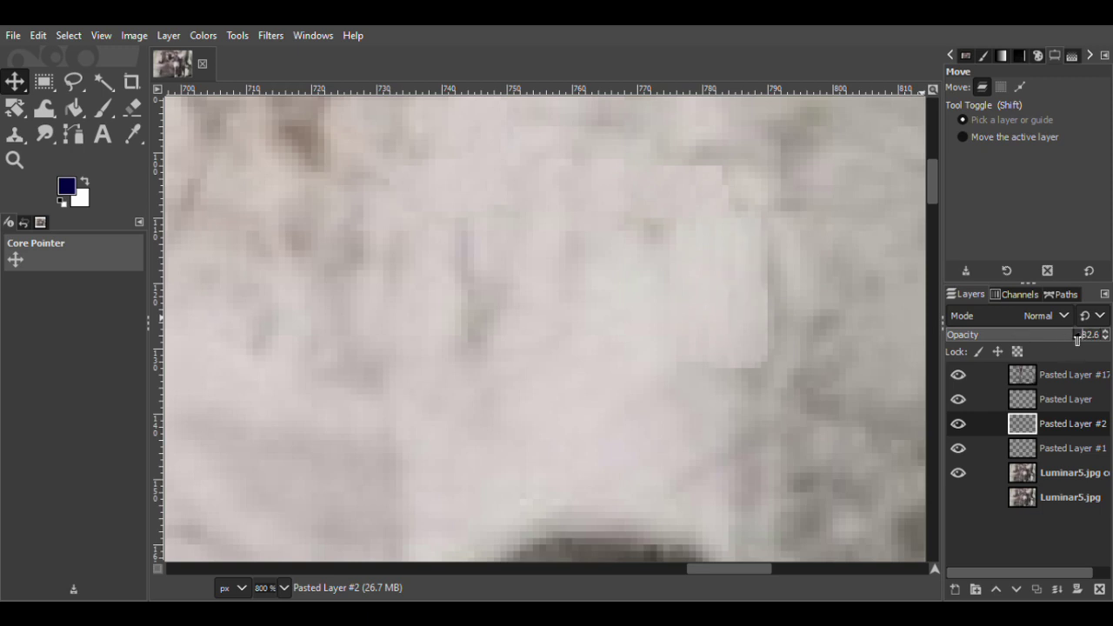
key("ctrl+v")
key("shift+ctrl+n")
left_click_drag(762, 278, 796, 291)
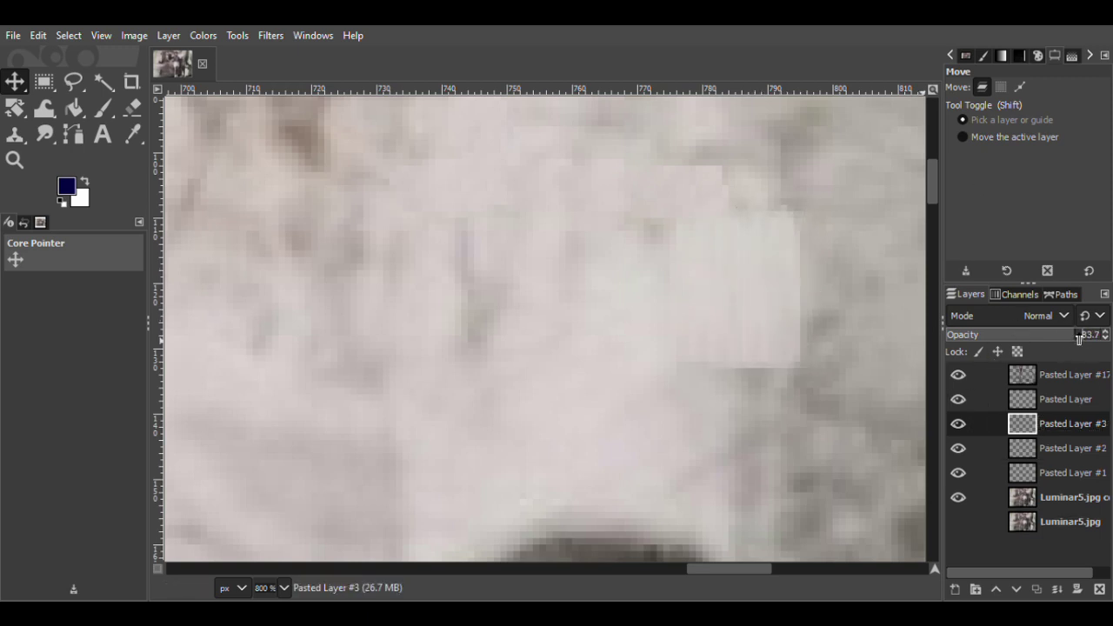
left_click(1099, 590)
Save the project file.
key("ctrl+s")
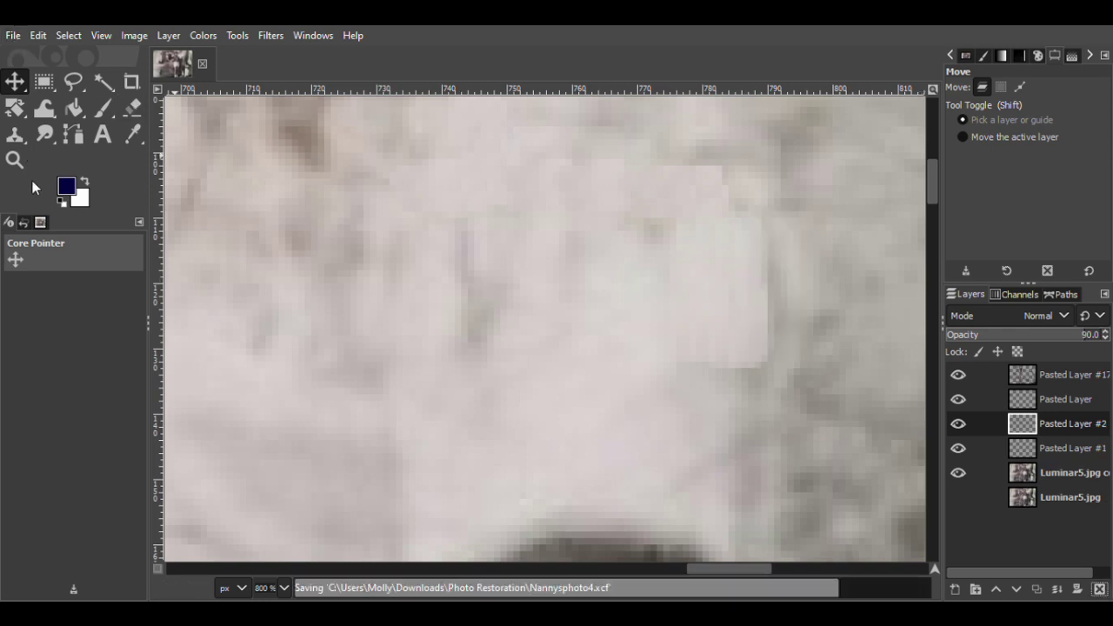
Select a narrow vertical strip of clean shirt near x 738, y 118 and copy it from the Luminar5.jpg copy layer.
left_click(73, 82)
left_click(958, 472)
left_click(958, 472)
mouse_move(423, 227)
left_mouse_down()
mouse_move(424, 320)
mouse_move(460, 333)
mouse_move(431, 235)
left_mouse_up()
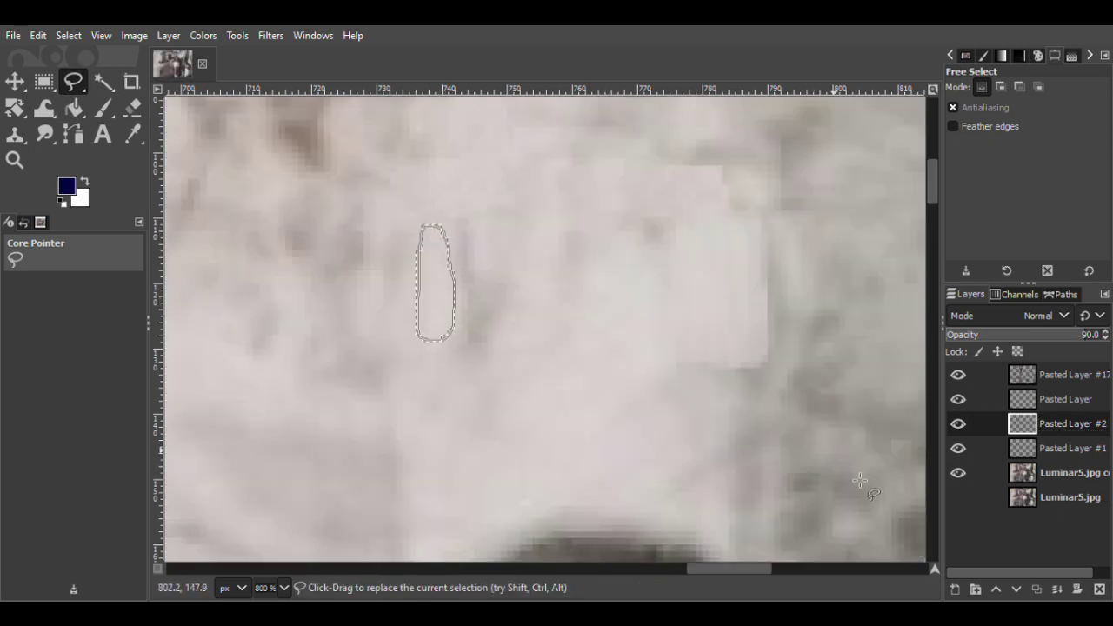
left_click(1052, 472)
key("m")
key("ctrl+c")
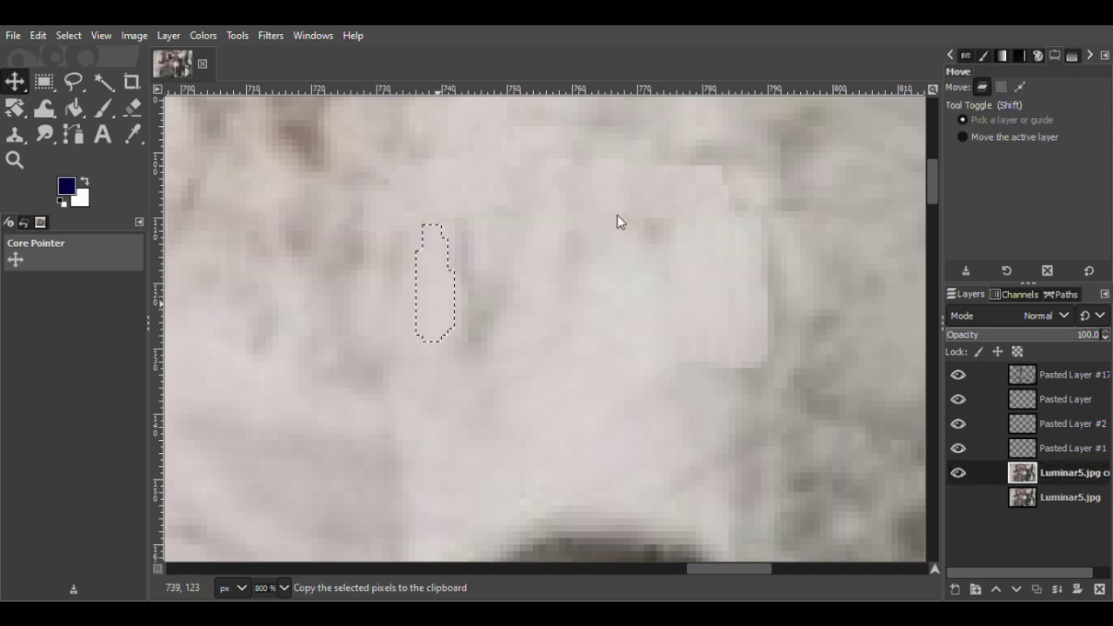
Paste the strip as new layers over the dark streak near x 744, y 120 and merge them into Pasted Layer #3.
key("ctrl+v")
left_click(955, 589)
left_click_drag(459, 297, 489, 321)
key("ctrl+v")
left_click(1056, 588)
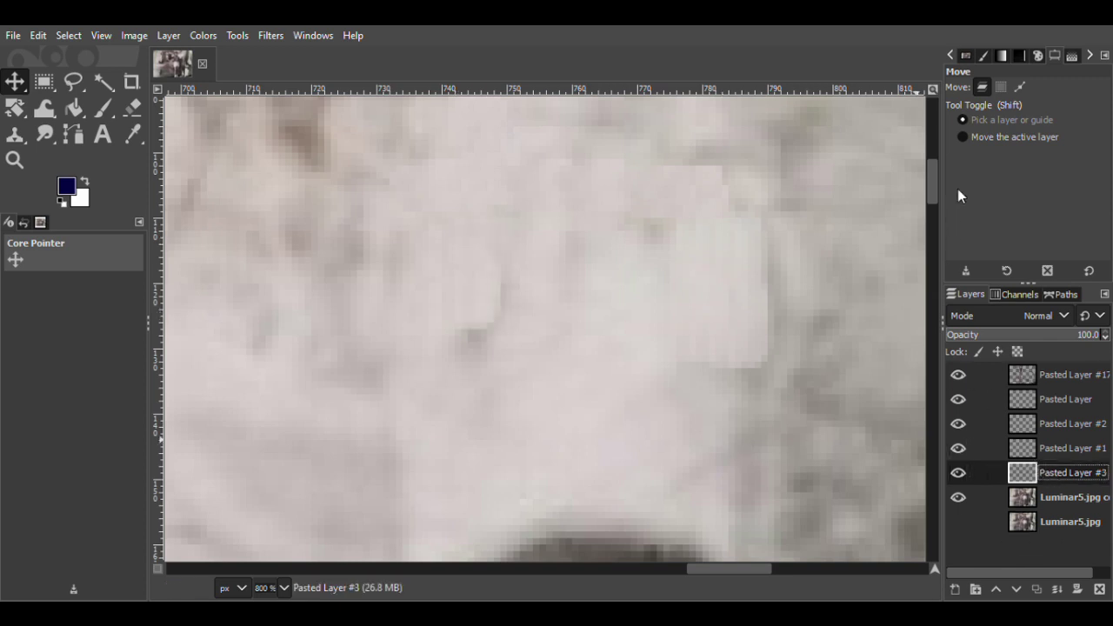
Paste two more copies of the strip as new layers over the streak's lower end near x 744, y 127.
key("ctrl+v")
key("shift+ctrl+n")
left_click_drag(509, 336, 475, 354)
key("ctrl+v")
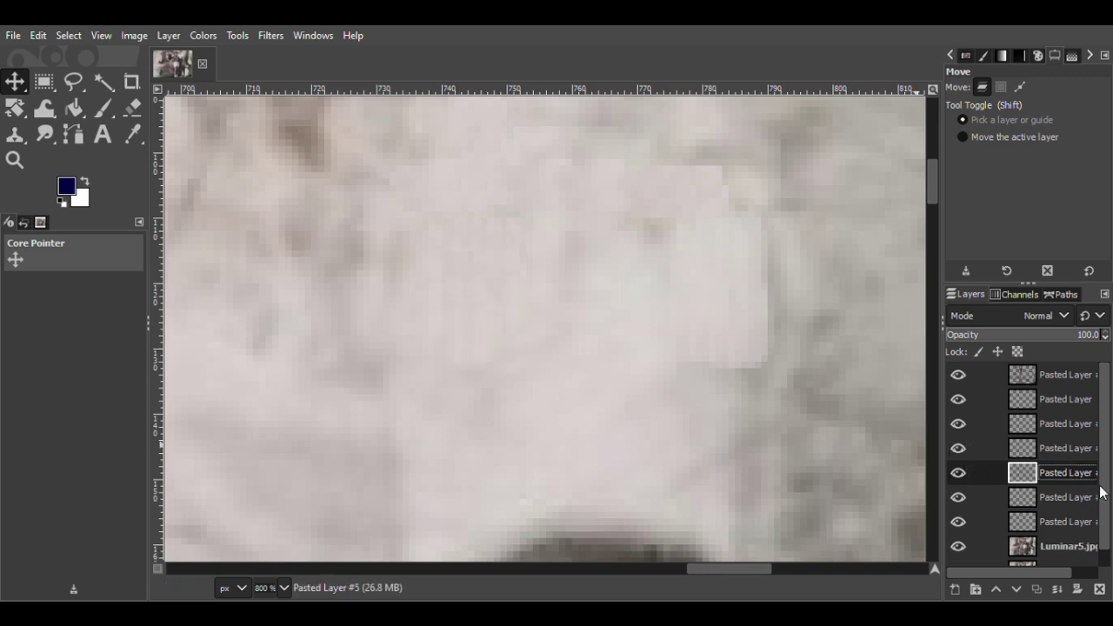
Compare the shirt with Pasted Layer #2 hidden and shown, and set that layer's opacity to 60.5%.
left_click(73, 82)
left_click_drag(736, 569, 737, 570)
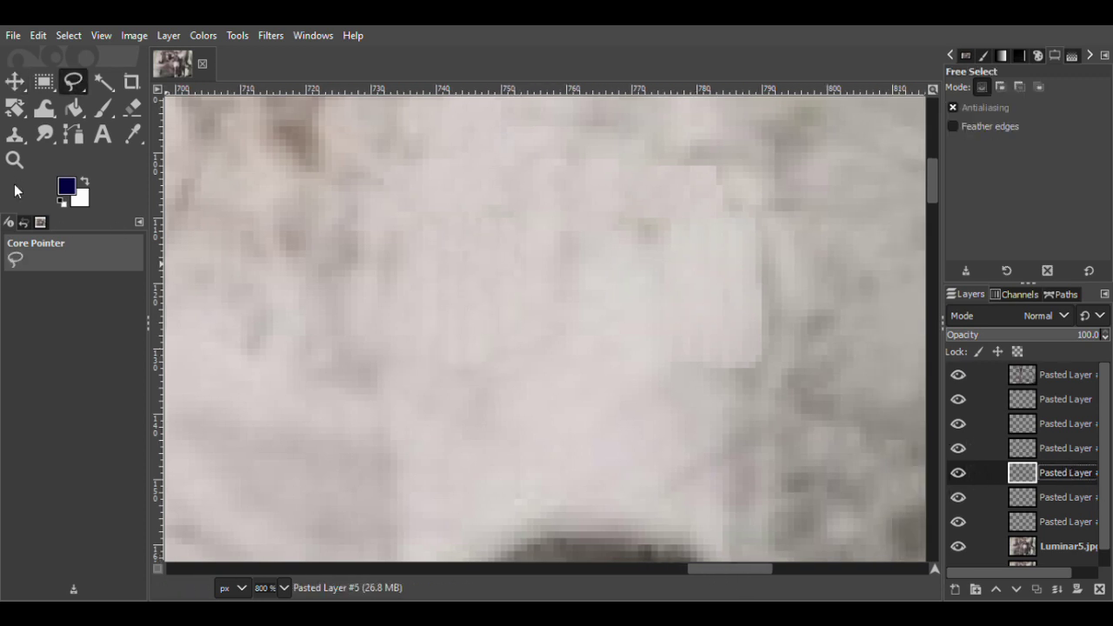
left_click(14, 160)
left_click(992, 137)
left_click(639, 405)
left_click(639, 405)
left_click(984, 119)
left_click(725, 360)
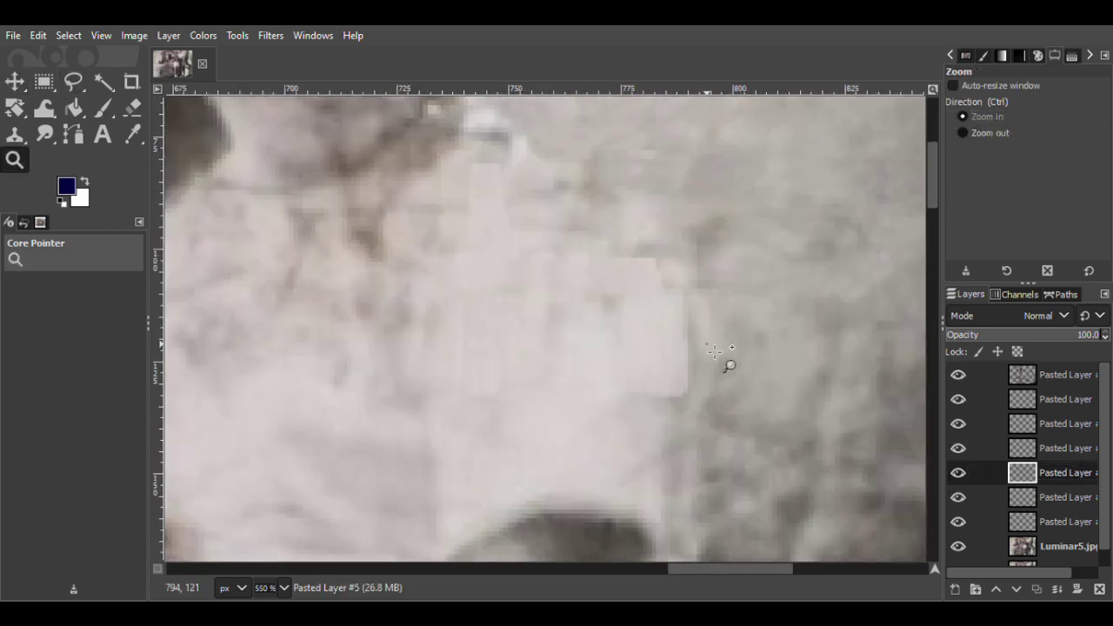
left_click(725, 360)
left_click(958, 424)
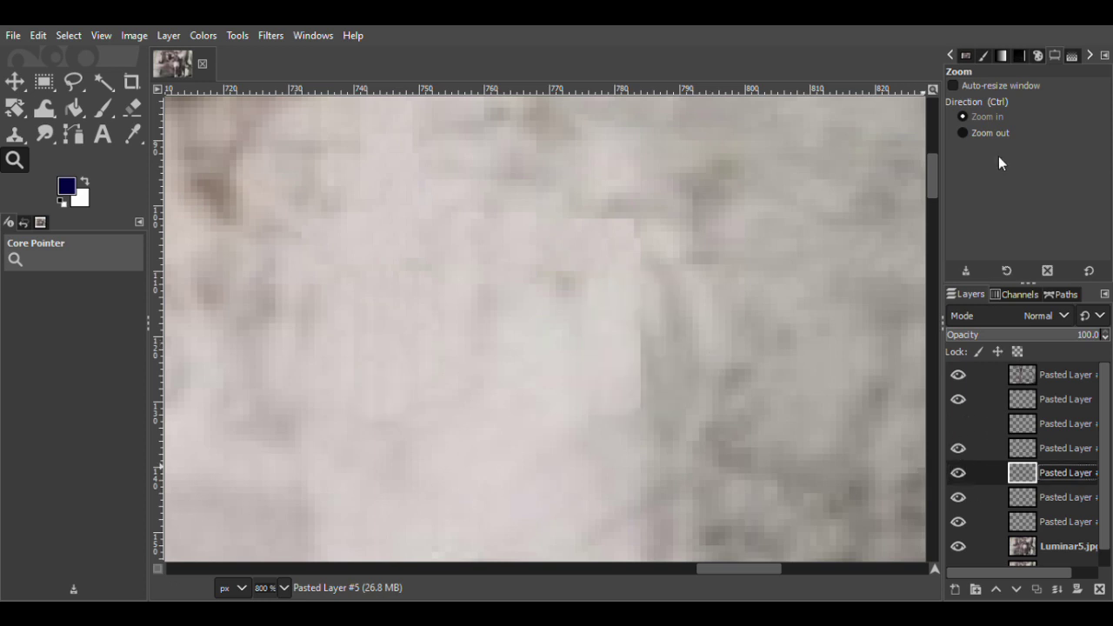
scroll(817, 473, "down", 3, "ctrl")
left_click(957, 424)
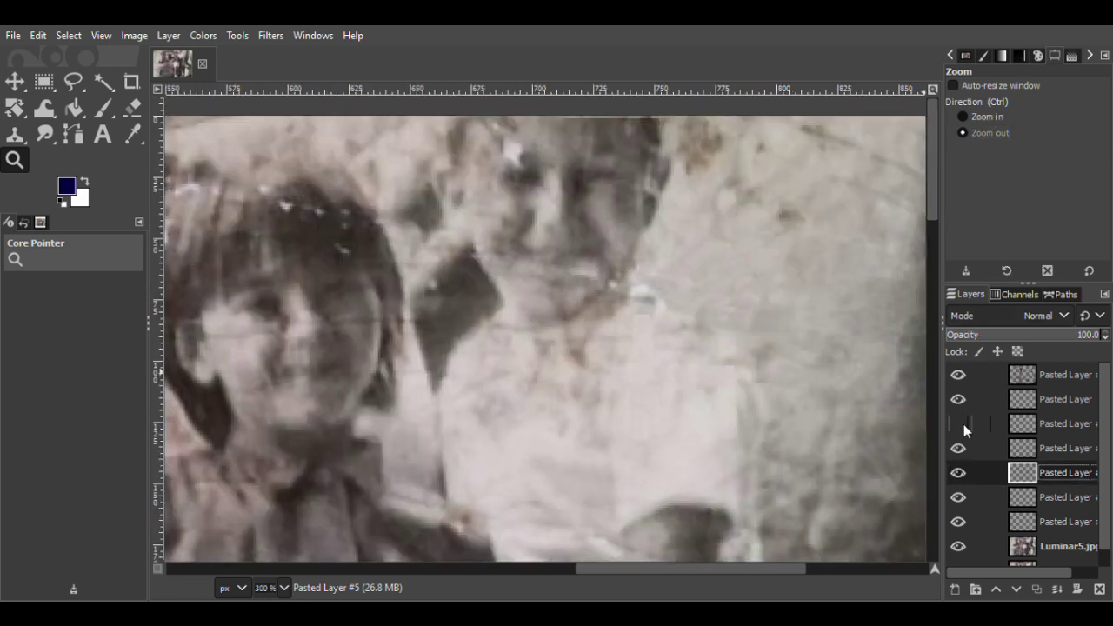
left_click(991, 424)
left_click_drag(1061, 338, 1053, 344)
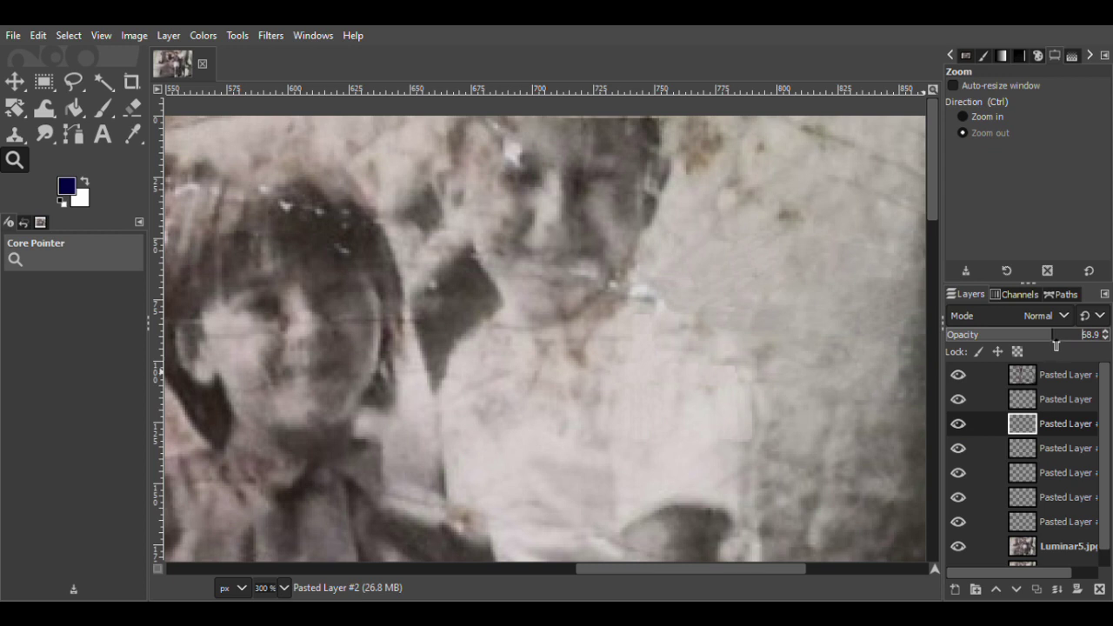
Erase the overhanging right edge of the Pasted Layer #2 patch near x 787, y 118, and check the shirt from farther out.
scroll(789, 435, "up", 3, "ctrl")
key("shift+e")
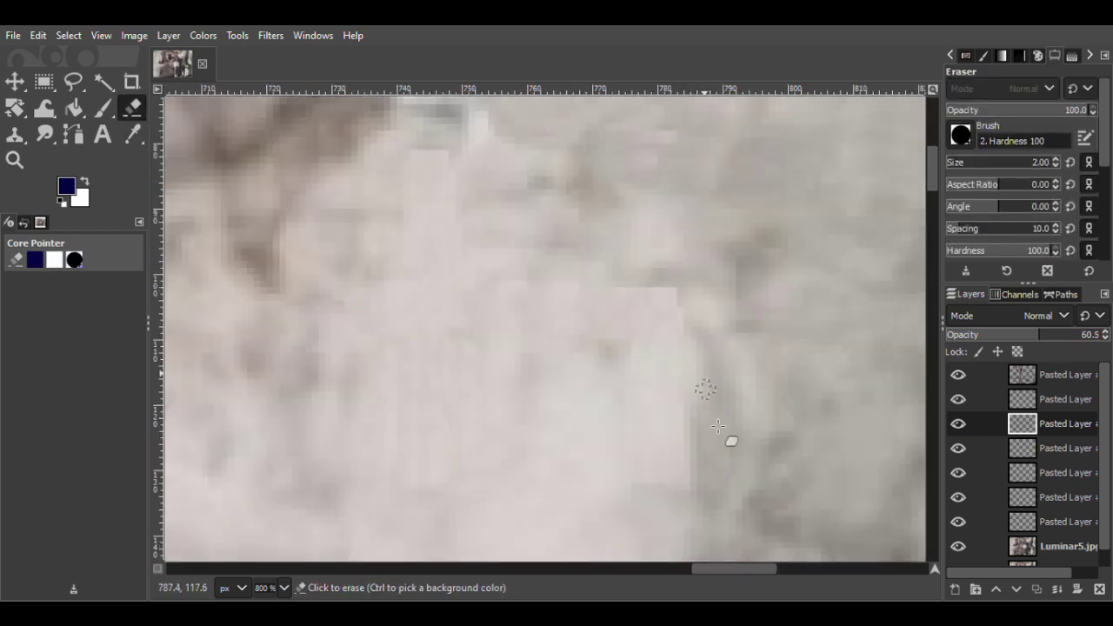
left_click(15, 159)
left_click(783, 443, "ctrl")
left_click(783, 444, "ctrl")
left_click(802, 479, "ctrl")
left_click_drag(934, 200, 938, 228)
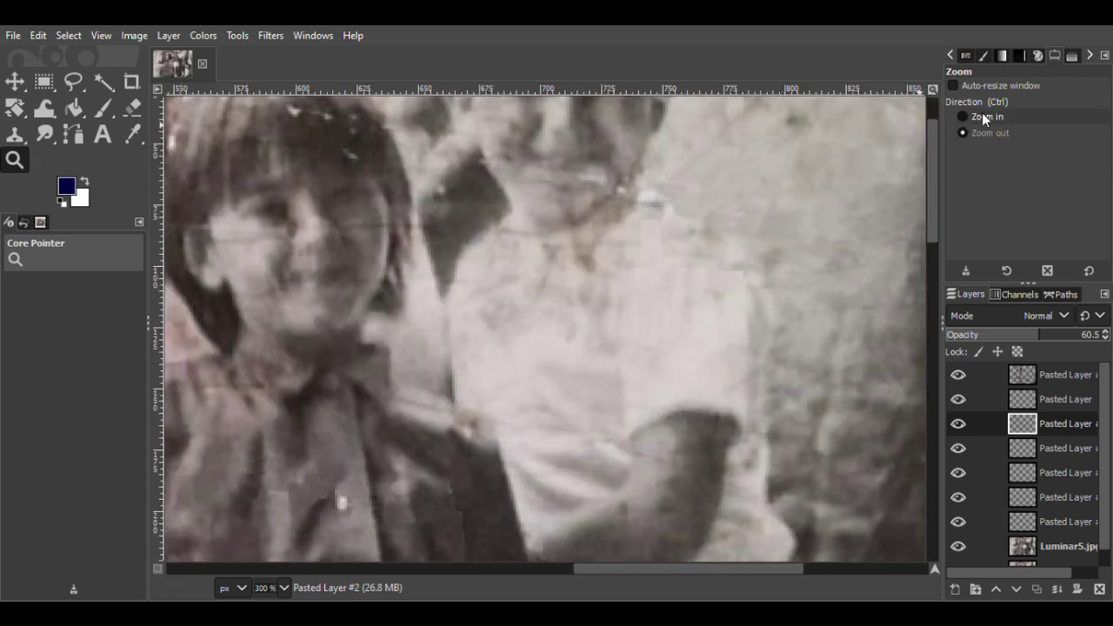
Round off the Pasted Layer patch by erasing its square upper-right corner near x 782, y 101.
left_click(800, 278)
left_click(800, 277)
left_click(958, 472)
left_click(958, 472)
left_click(1039, 399)
key("shift+e")
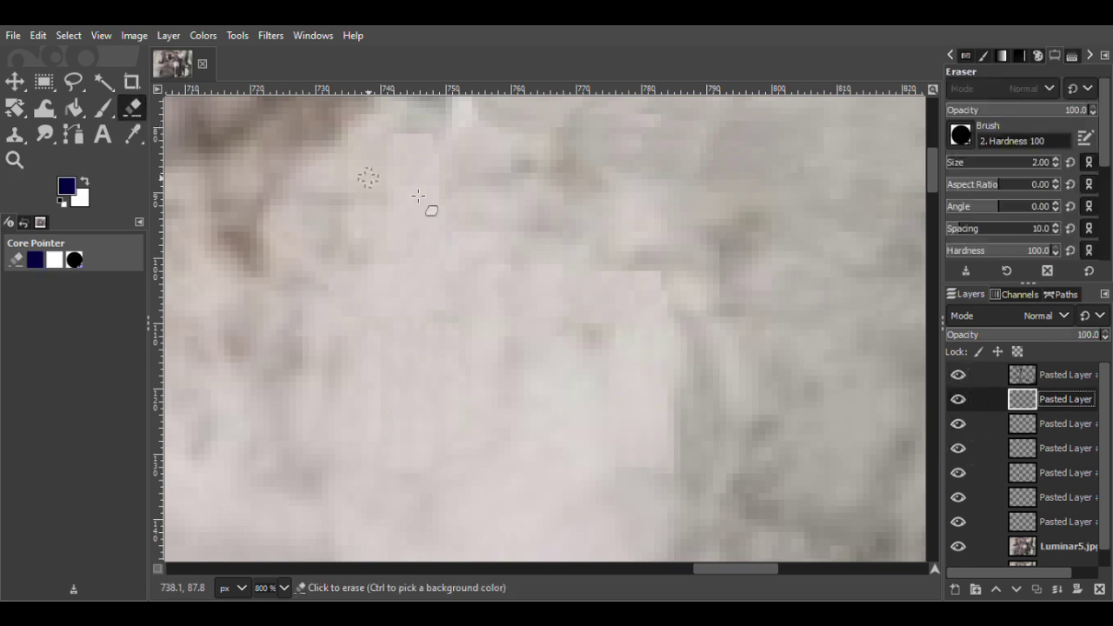
left_click_drag(669, 297, 600, 238)
key("ctrl+z")
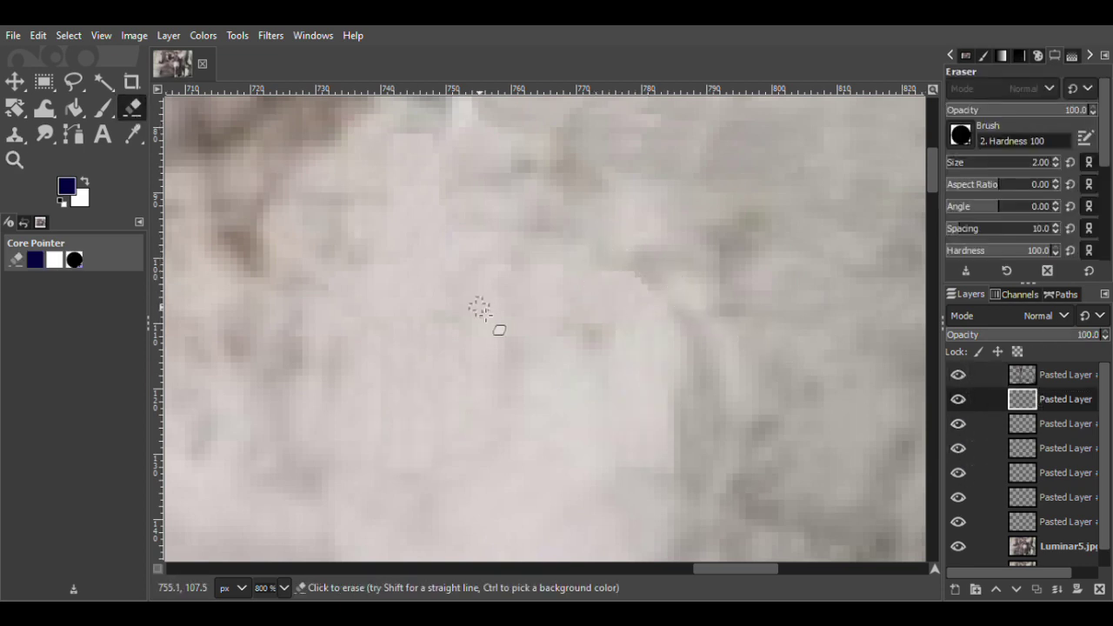
Select a small clean shirt area near x 767, y 116 and copy it from the Luminar5.jpg copy layer.
left_click(73, 81)
left_click(983, 546)
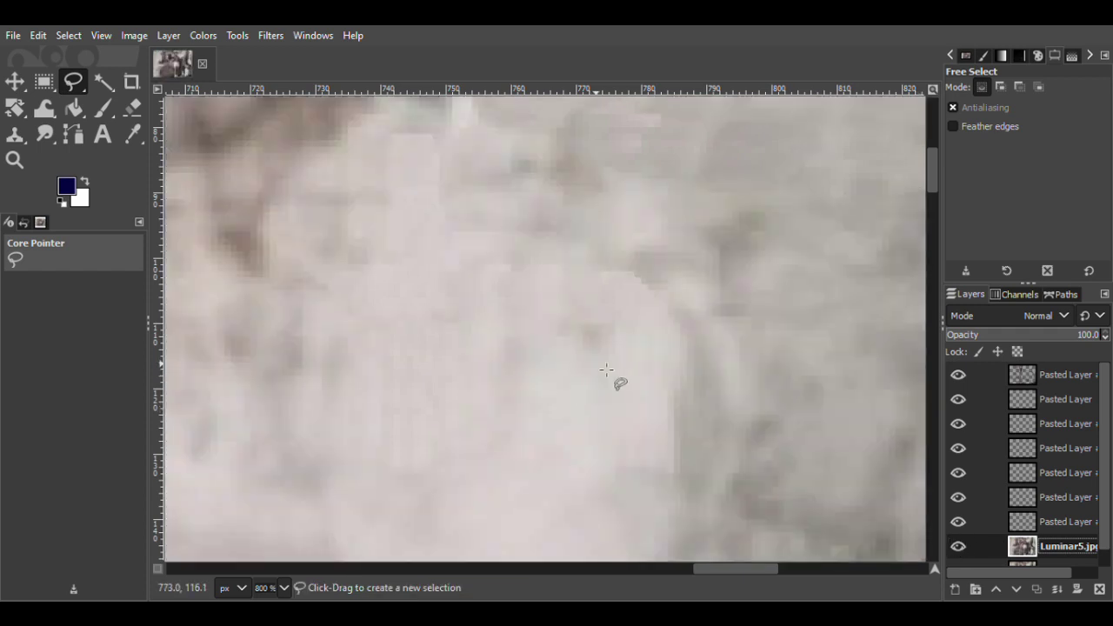
key("Return")
key("m")
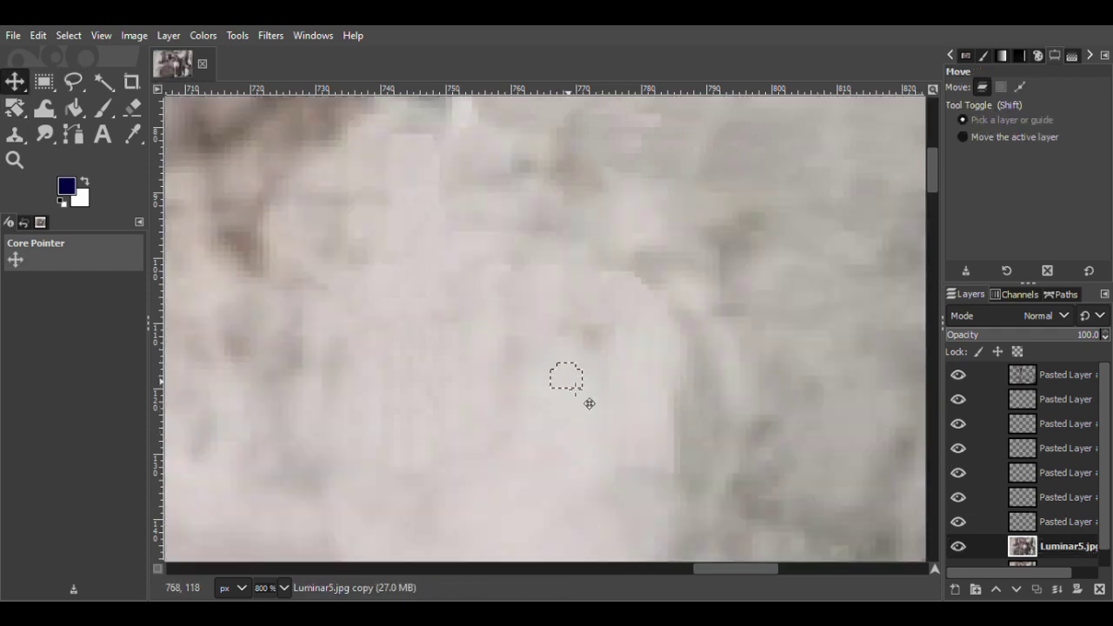
key("ctrl+c")
Paste the small patch as a new layer over the brown spot near x 772, y 110 and lower its opacity.
key("ctrl+v")
key("shift+ctrl+n")
left_click_drag(566, 390, 598, 341)
left_click(1069, 548)
left_click_drag(1085, 341, 1057, 341)
left_click(1087, 546)
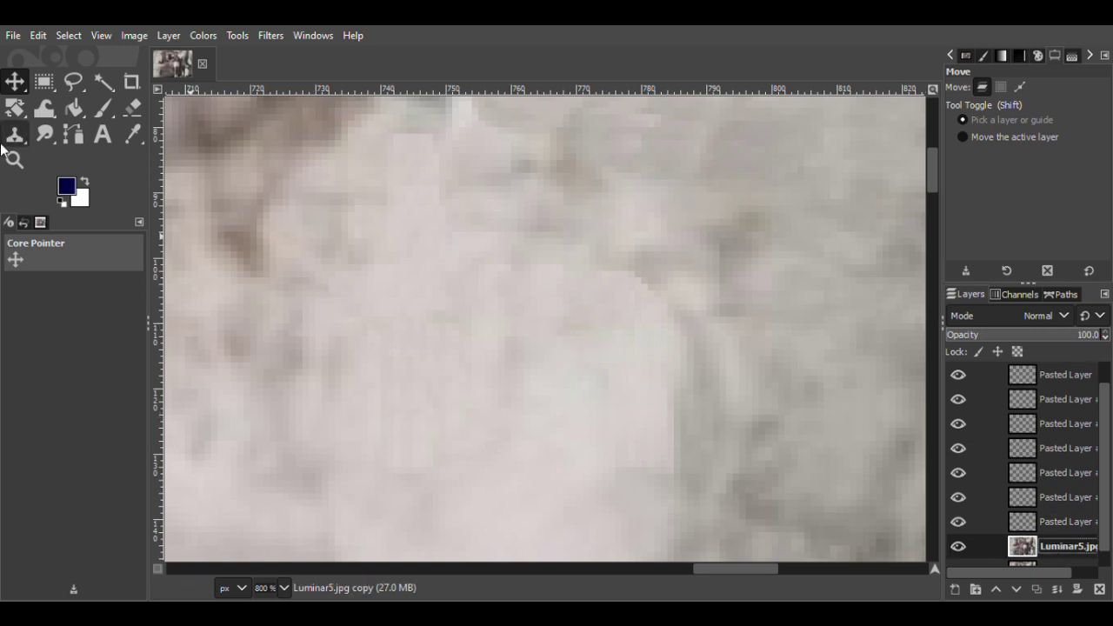
Select a clean background area near x 789, y 43 beside the brown spot and copy it from the Luminar5.jpg copy layer.
left_click(75, 83)
left_click_drag(736, 569, 767, 572)
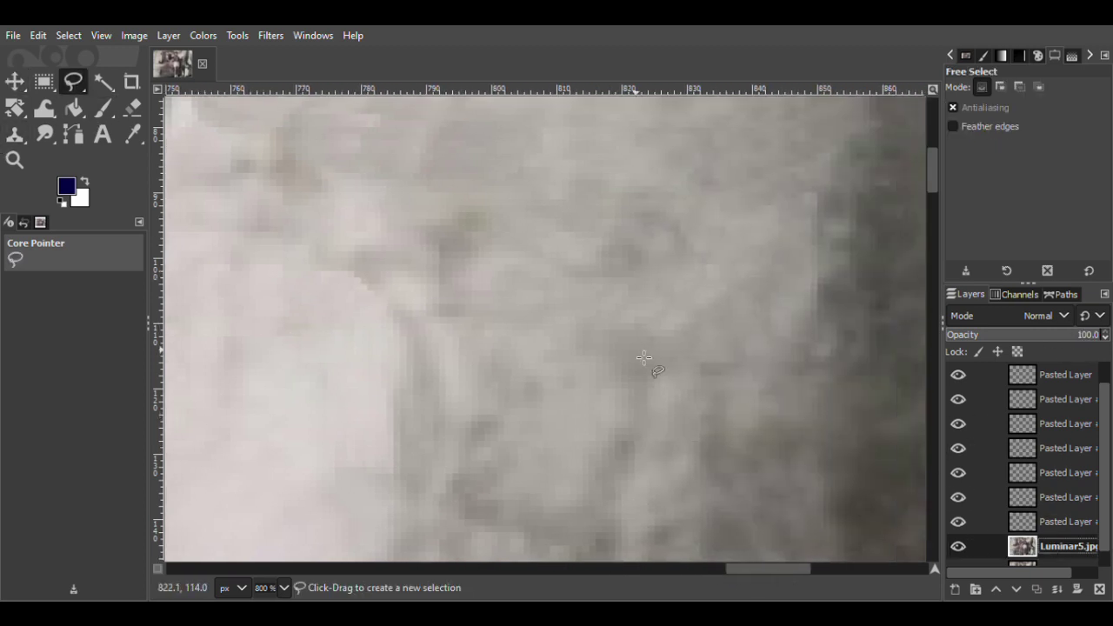
left_click_drag(933, 185, 931, 146)
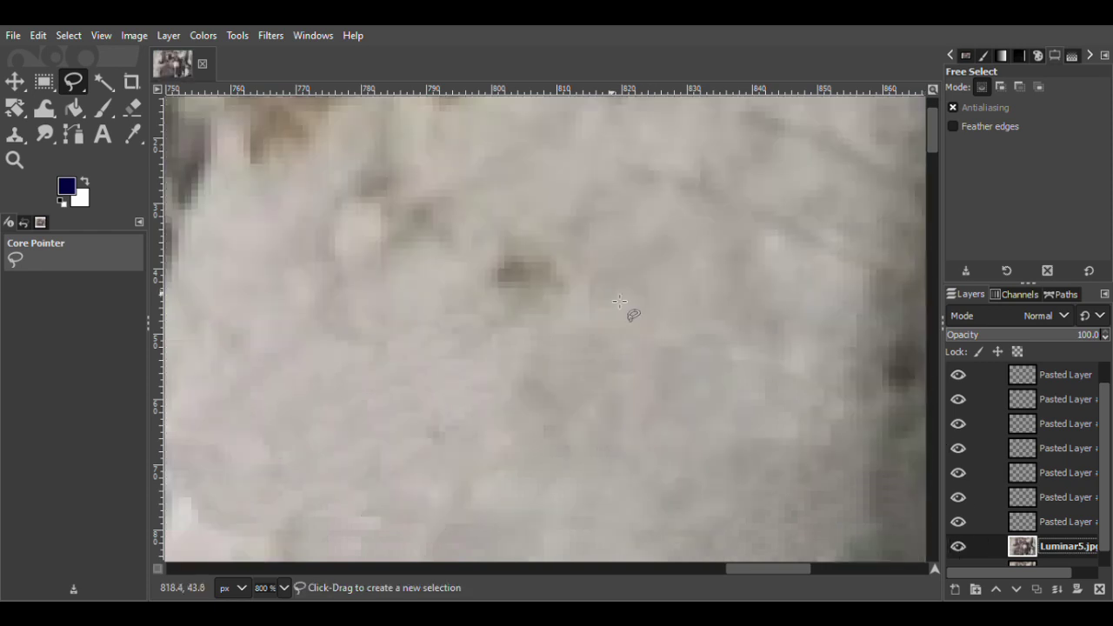
left_click(449, 267)
key("Return")
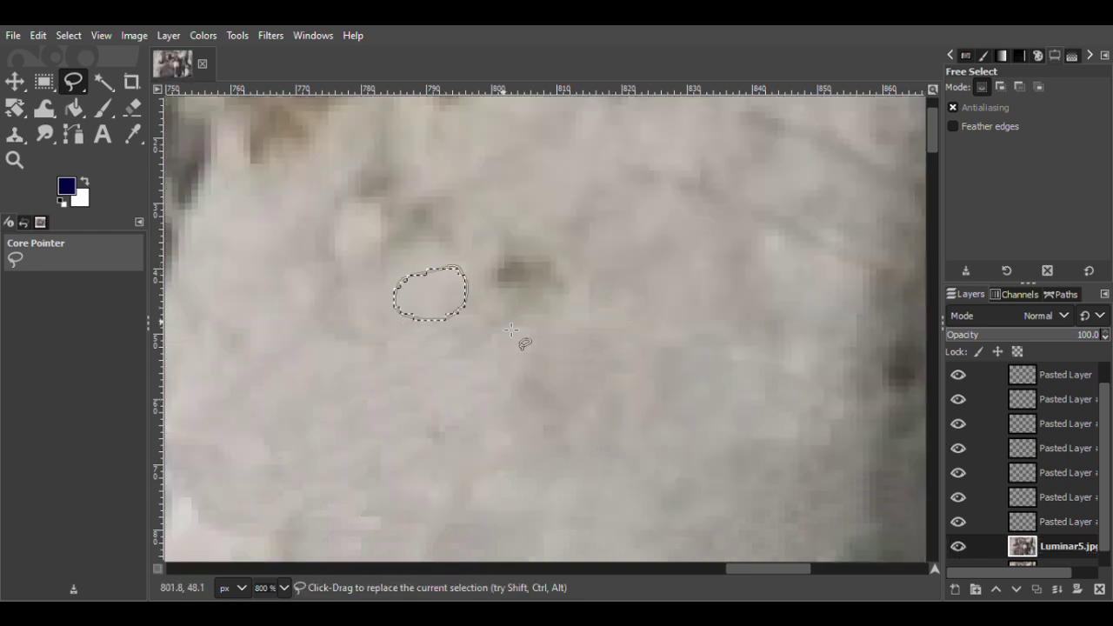
key("m")
key("ctrl+c")
Paste the background patch as a new layer over the brown spot near x 803, y 40.
key("ctrl+v")
key("shift+ctrl+n")
left_click_drag(446, 318, 536, 274)
Place a second copy of the background patch over the spot's upper part near x 803, y 36, at 75.8% opacity.
key("ctrl+shift+d")
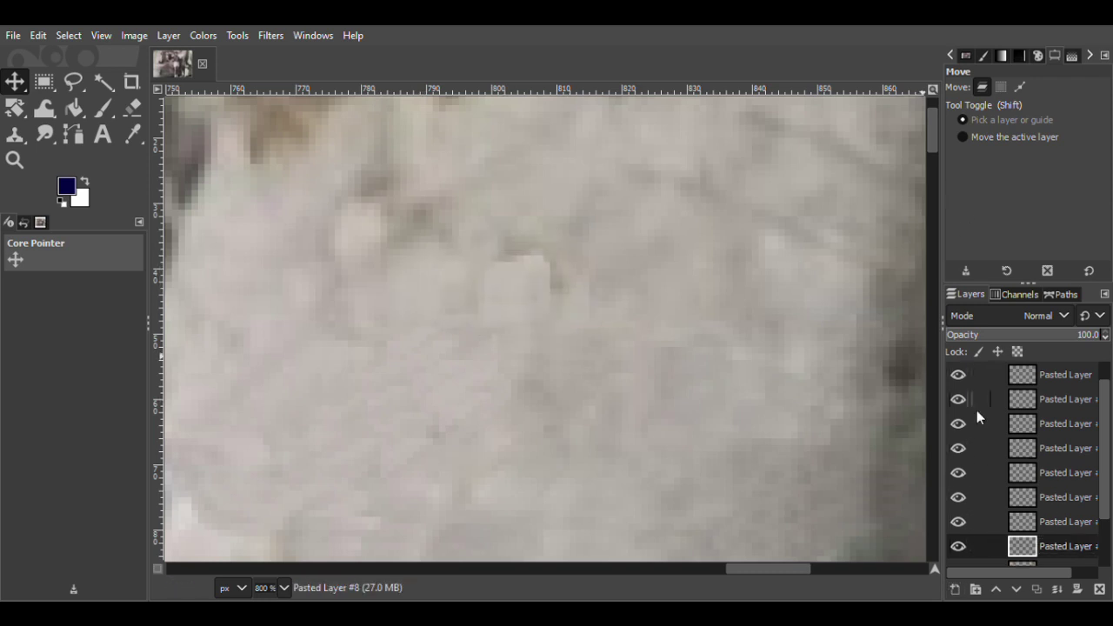
key("ctrl+z")
key("ctrl+shift+d")
left_click_drag(534, 310, 536, 278)
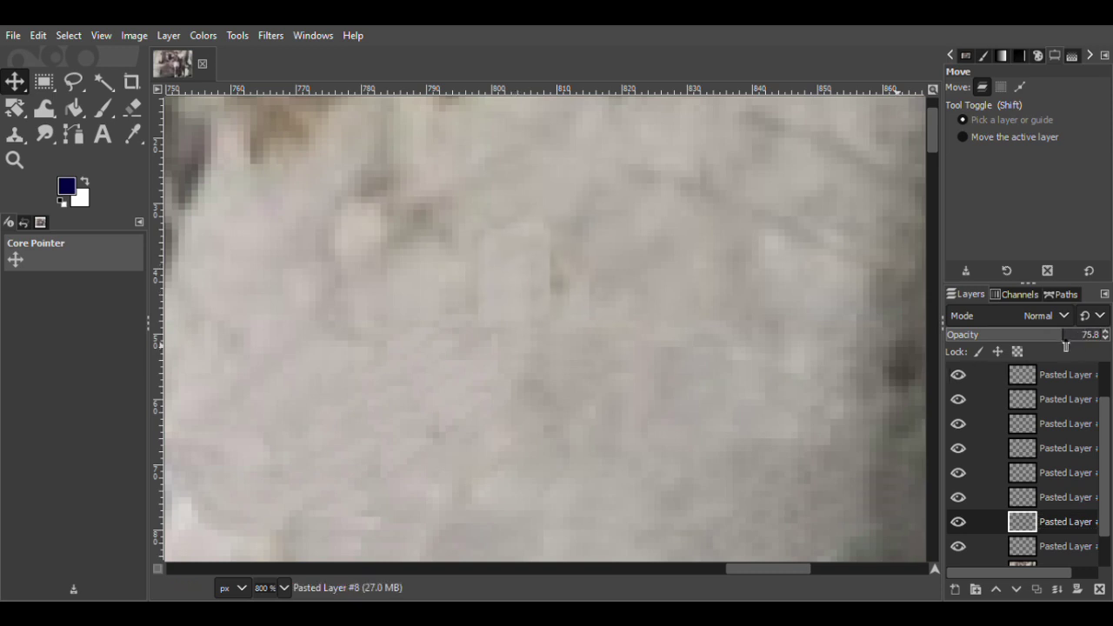
Place a third copy over the spot's right end near x 808, y 39, use 77.9% opacity, and erase its visible edges.
left_click_drag(526, 266, 553, 279)
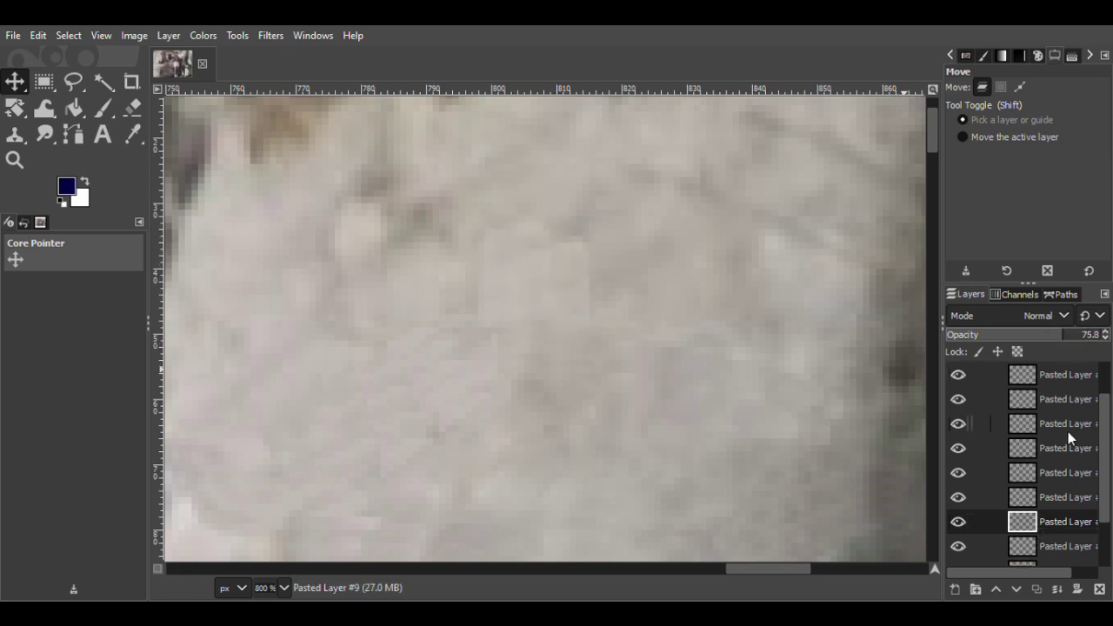
left_click_drag(1036, 341, 1061, 341)
key("shift+e")
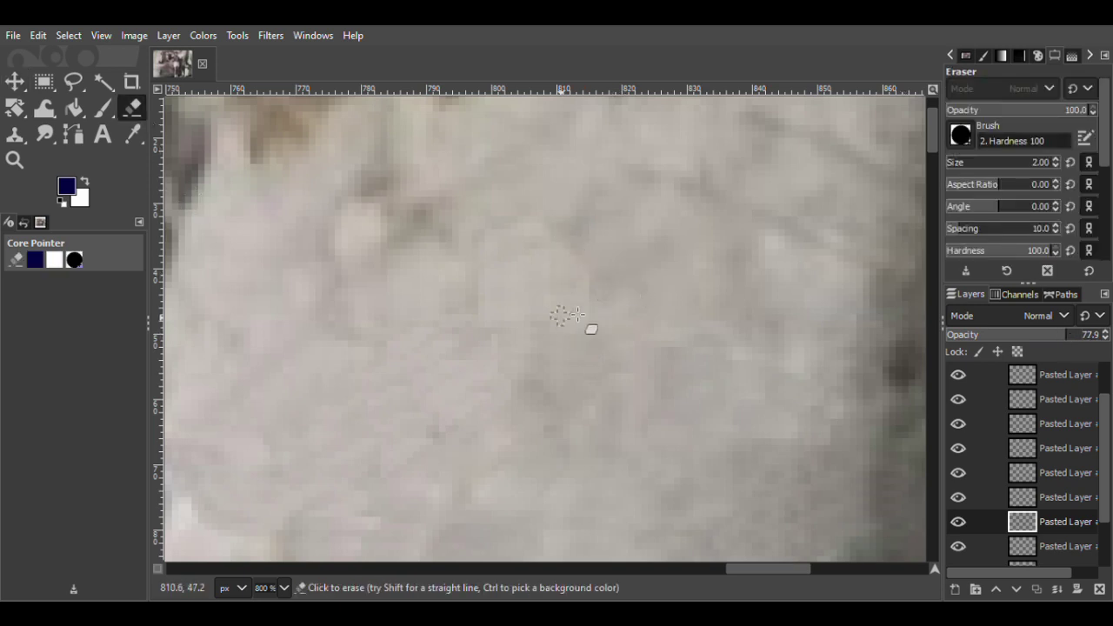
Merge the shirt patch layers down into Pasted Layer #3 and Pasted Layer #9 into Pasted Layer #8.
left_click(1060, 546)
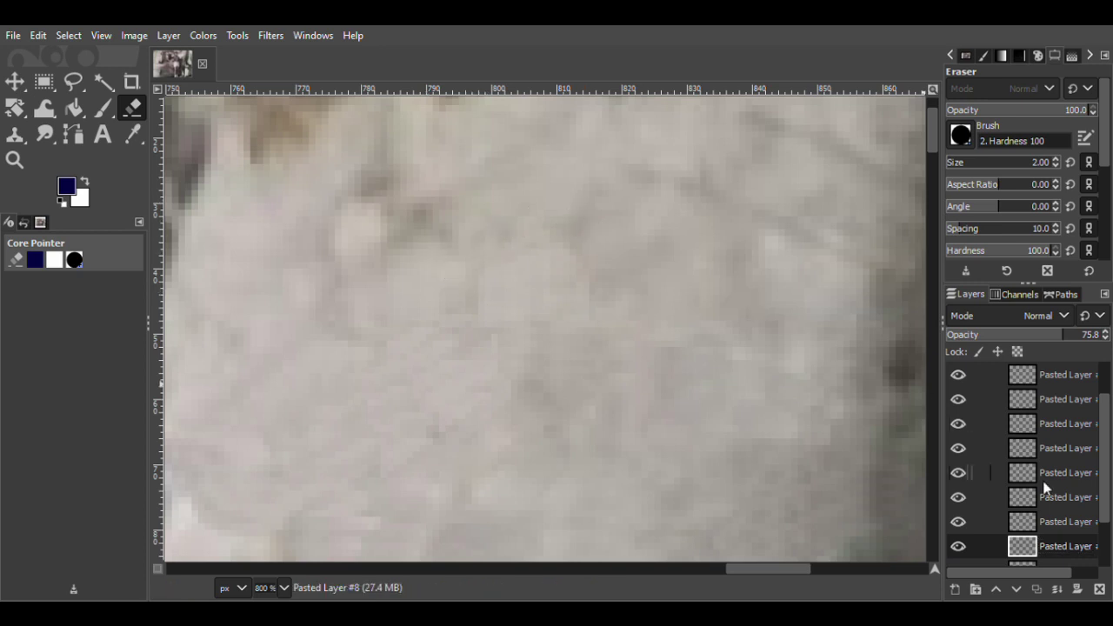
left_click(1066, 562)
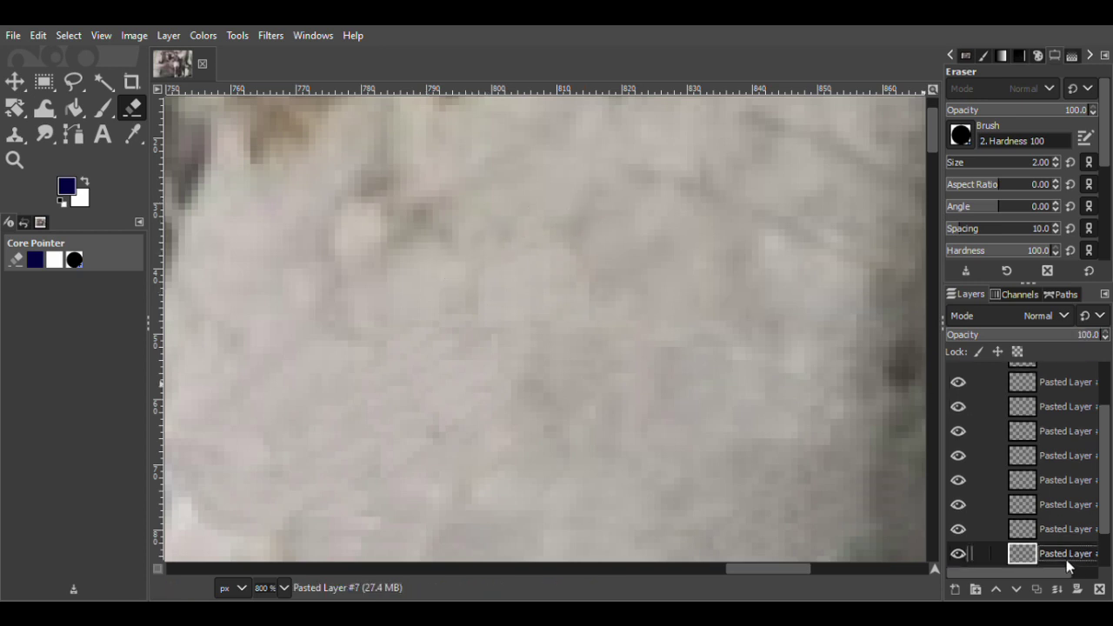
left_click(1054, 511)
scroll(984, 372, "down", 2)
left_click(1051, 480)
left_click(1050, 406)
left_click(1052, 435)
right_click(1051, 406)
left_click(974, 200)
right_click(1050, 406)
left_click(960, 205)
right_click(1054, 406)
left_click(959, 198)
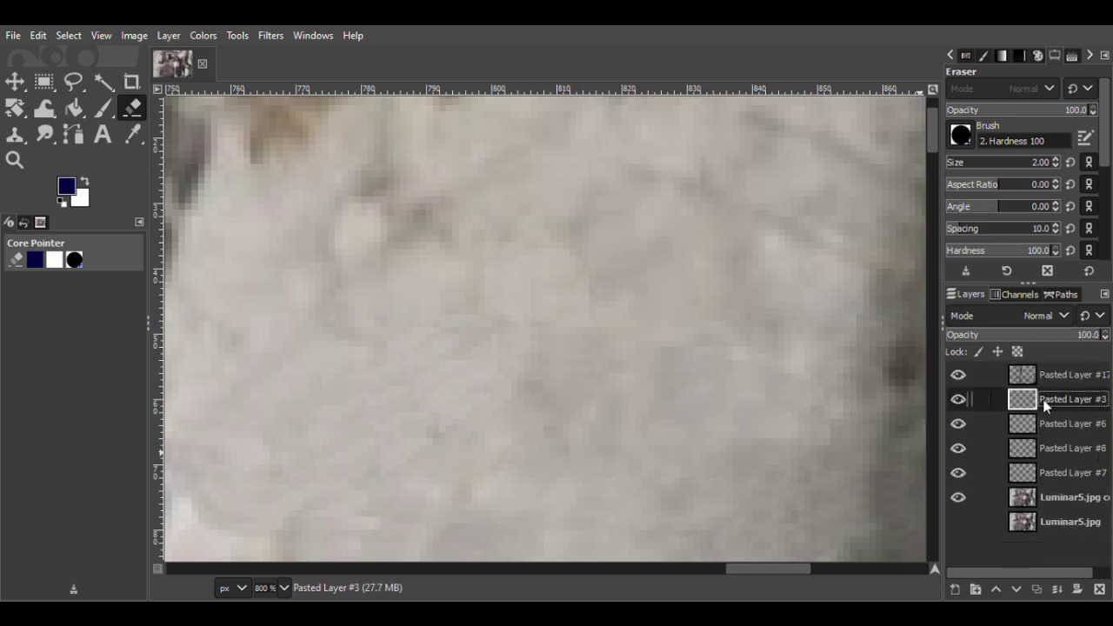
Merge the background and shirt patch layers below Pasted Layer #17 down into Pasted Layer #7.
right_click(1043, 399)
left_click(969, 186)
key("ctrl+z")
key("ctrl+z")
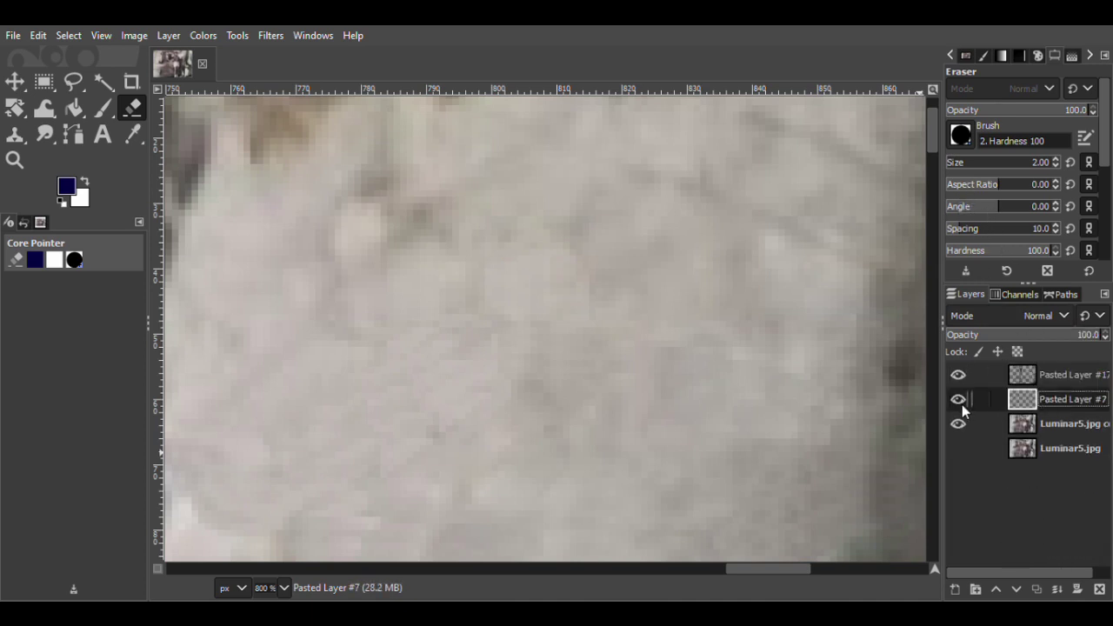
Outline a clean background patch near x 806, y 95 with Free Select on the Luminar5.jpg copy layer.
key("z")
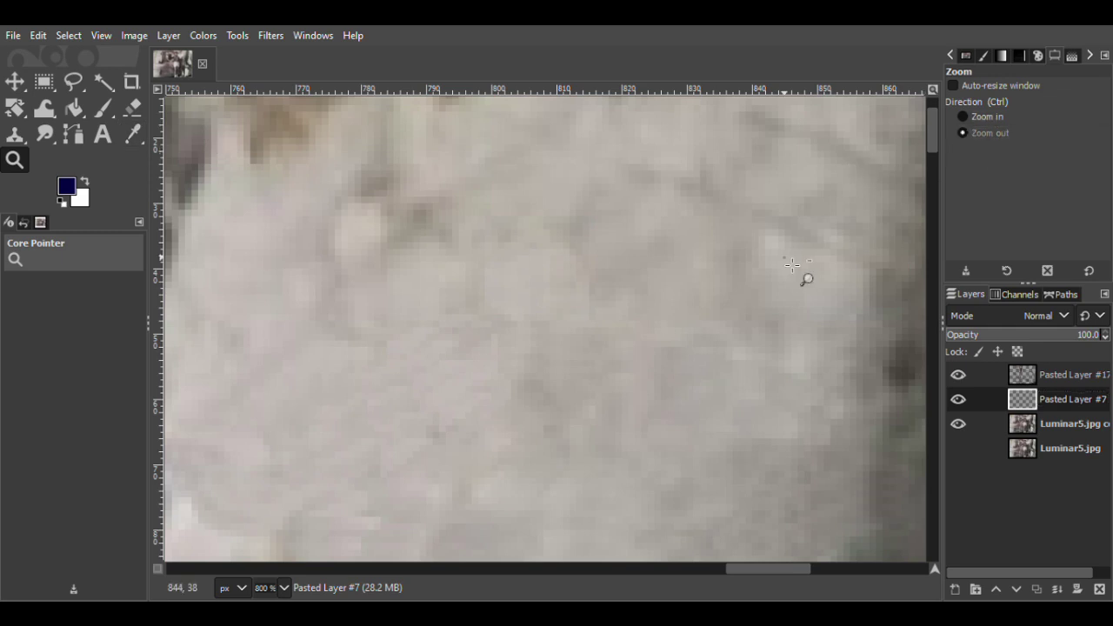
scroll(787, 261, "down", 11)
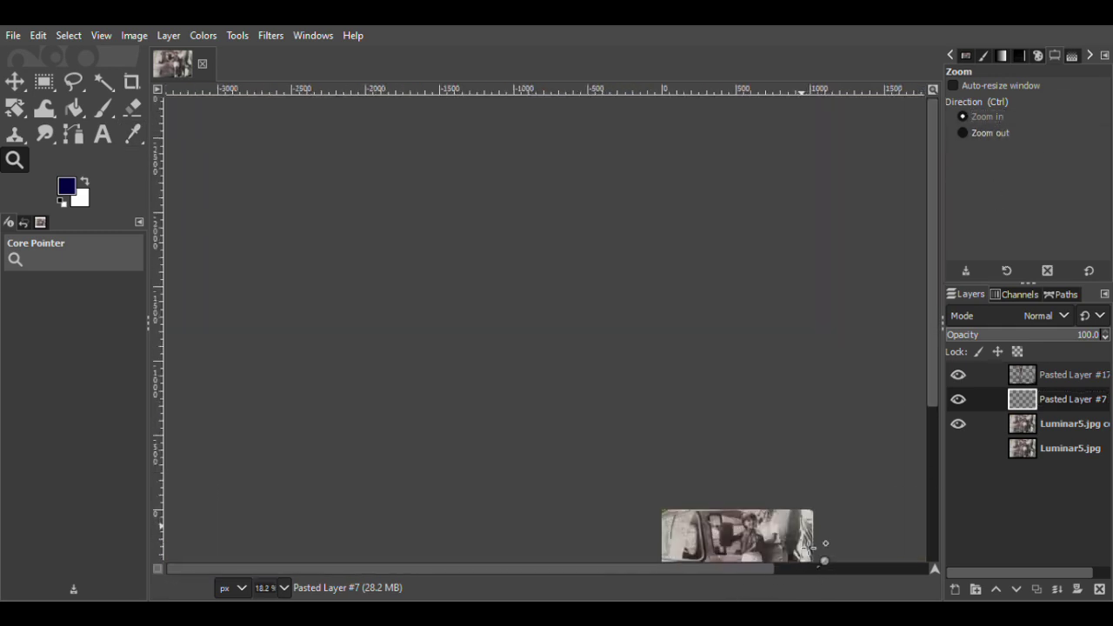
scroll(807, 548, "up", 8)
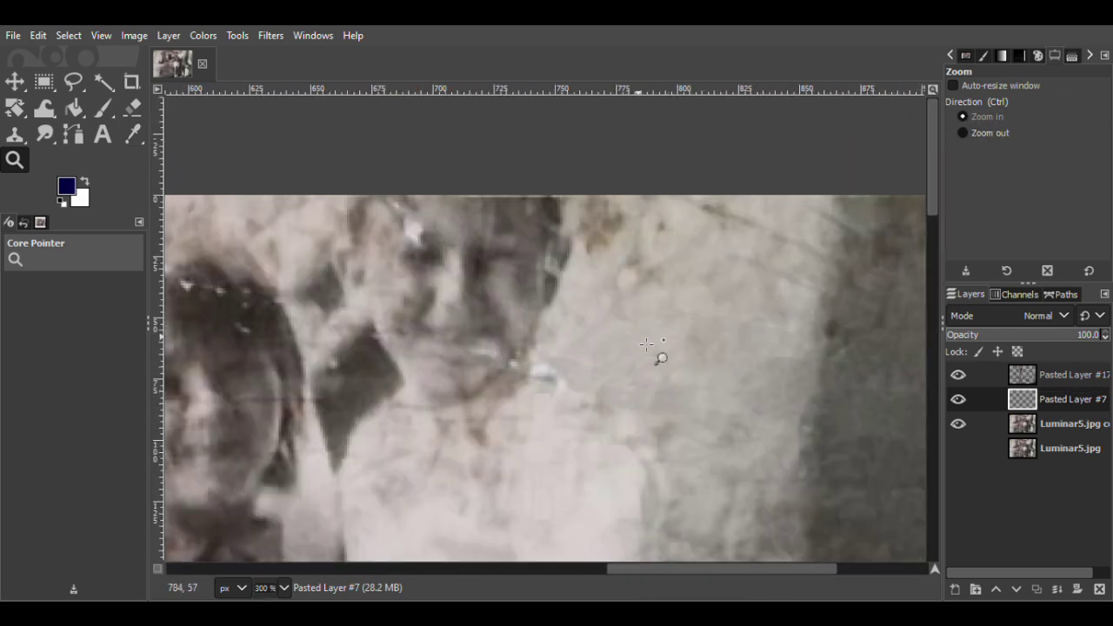
scroll(606, 392, "up", 2)
left_click(763, 522)
left_click_drag(732, 568, 747, 568)
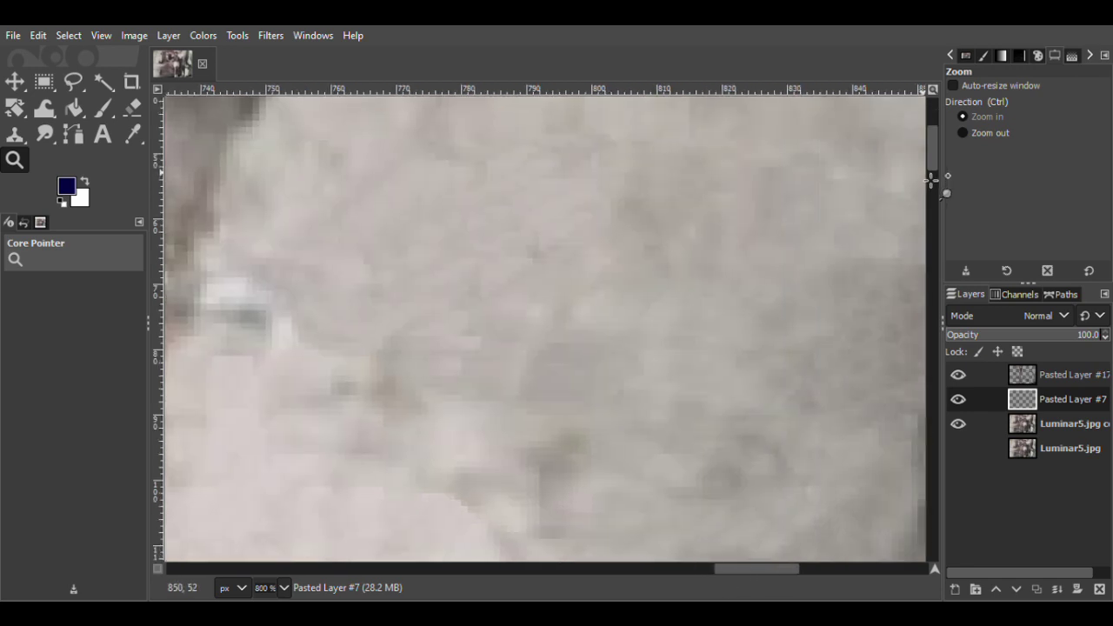
left_click_drag(934, 166, 935, 183)
left_click(1043, 423)
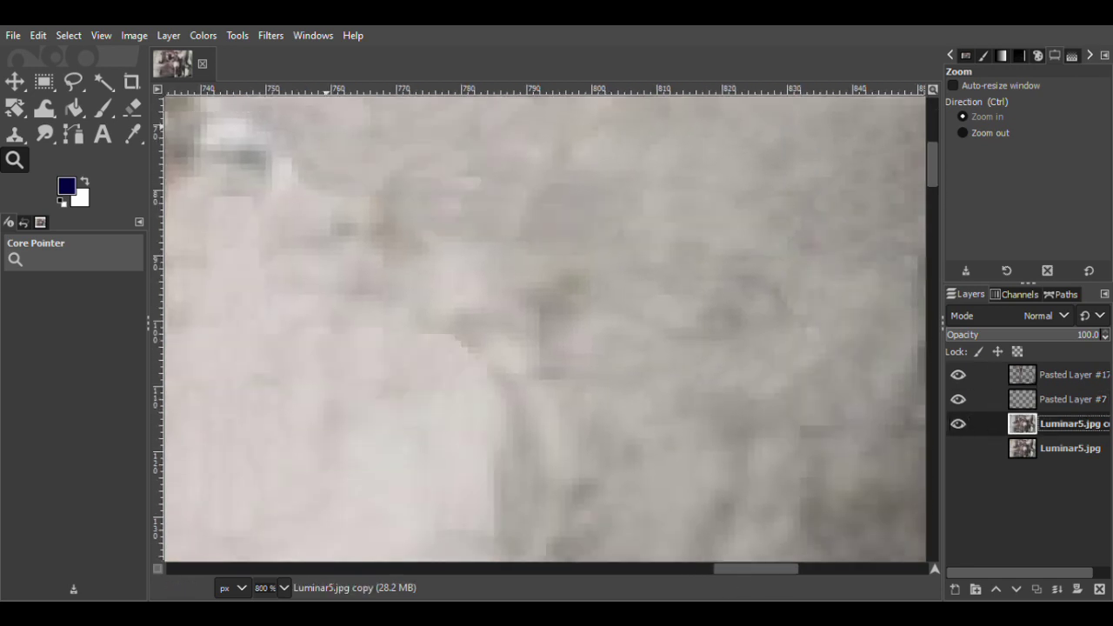
key("f")
left_click(957, 423)
left_click(957, 423)
left_click_drag(653, 278, 600, 327)
key("Return")
Copy the patch to a new layer over the brown spot near x 796, y 93, and erase its visible edges.
key("m")
key("ctrl+c")
key("ctrl+v")
left_click(955, 589)
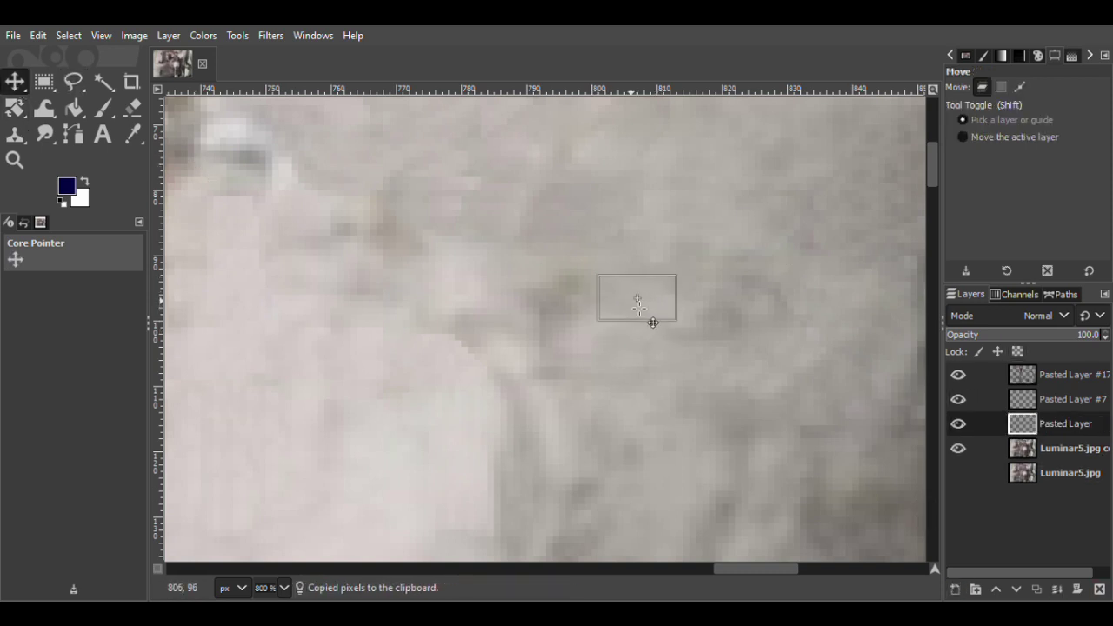
left_click_drag(638, 304, 578, 289)
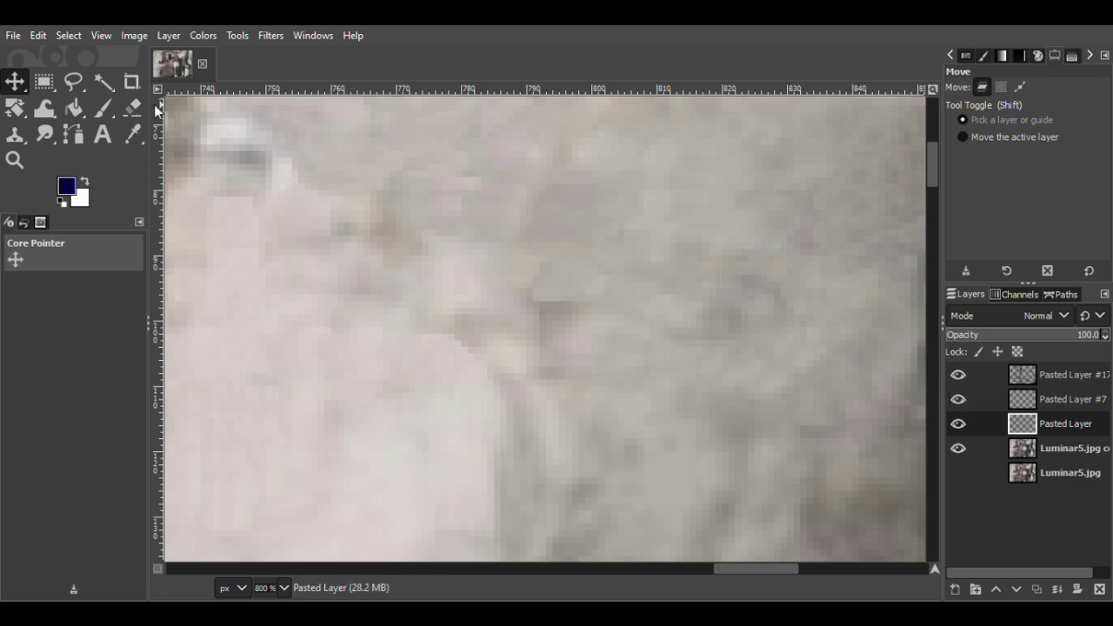
key("shift+e")
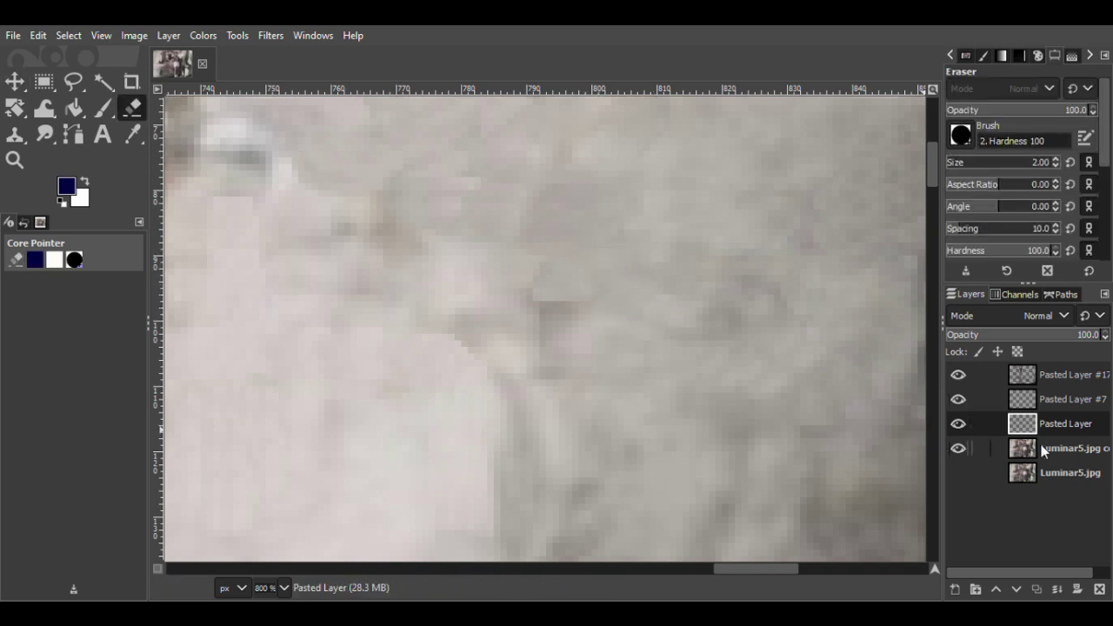
key("shift+ctrl+d")
key("m")
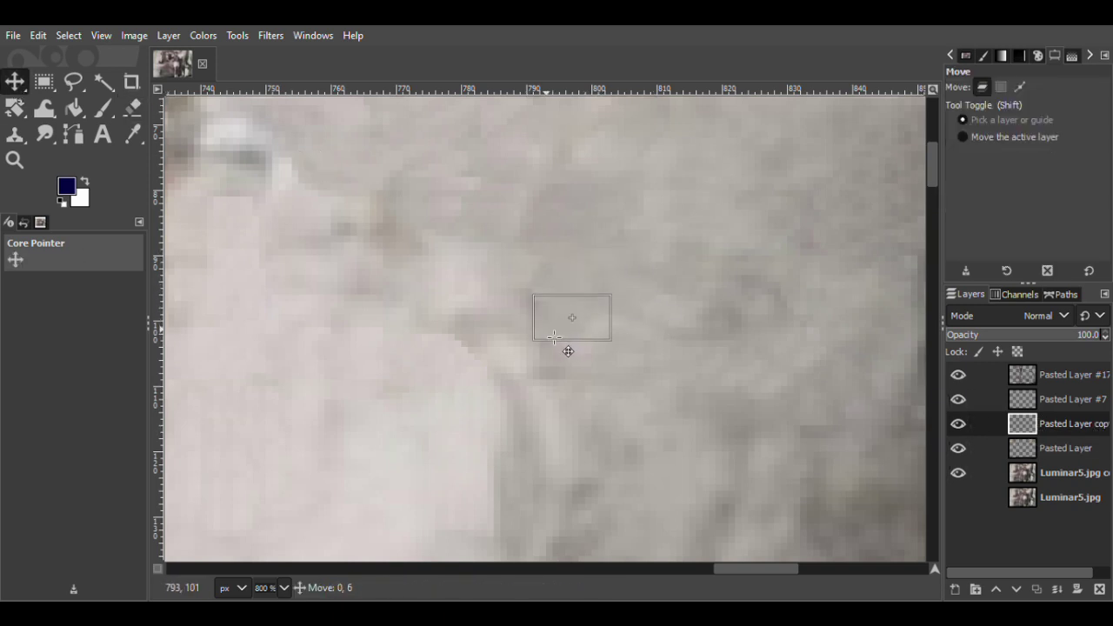
key("ctrl+z")
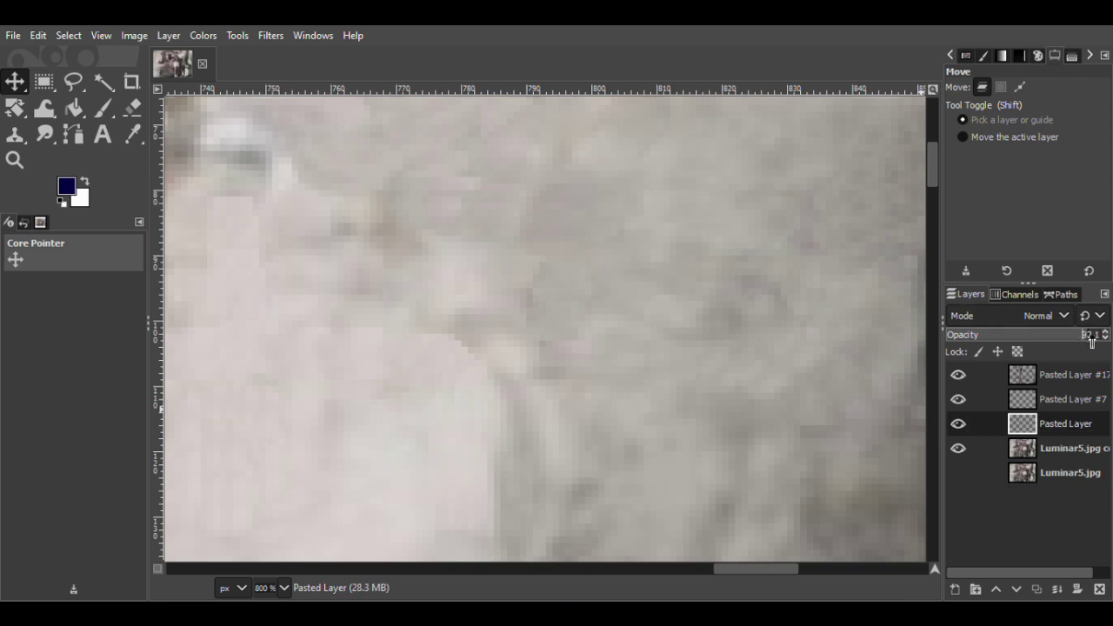
Set the patch's opacity to 92.1% and place a duplicate over the dark spot just below it, at 72.6% opacity.
left_click(961, 424)
left_click(961, 424)
key("shift+ctrl+d")
left_click_drag(569, 304, 571, 367)
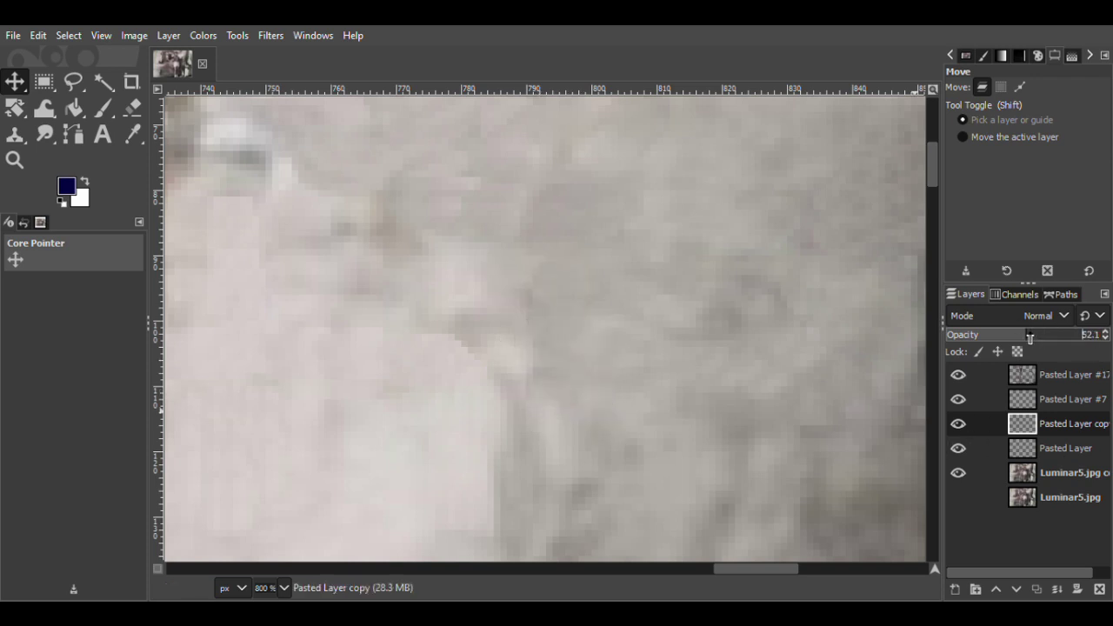
Merge the background patch layers down into Pasted Layer and compare the repaired area with the patches hidden and shown.
left_click(15, 160)
left_click(988, 133)
left_click(793, 439)
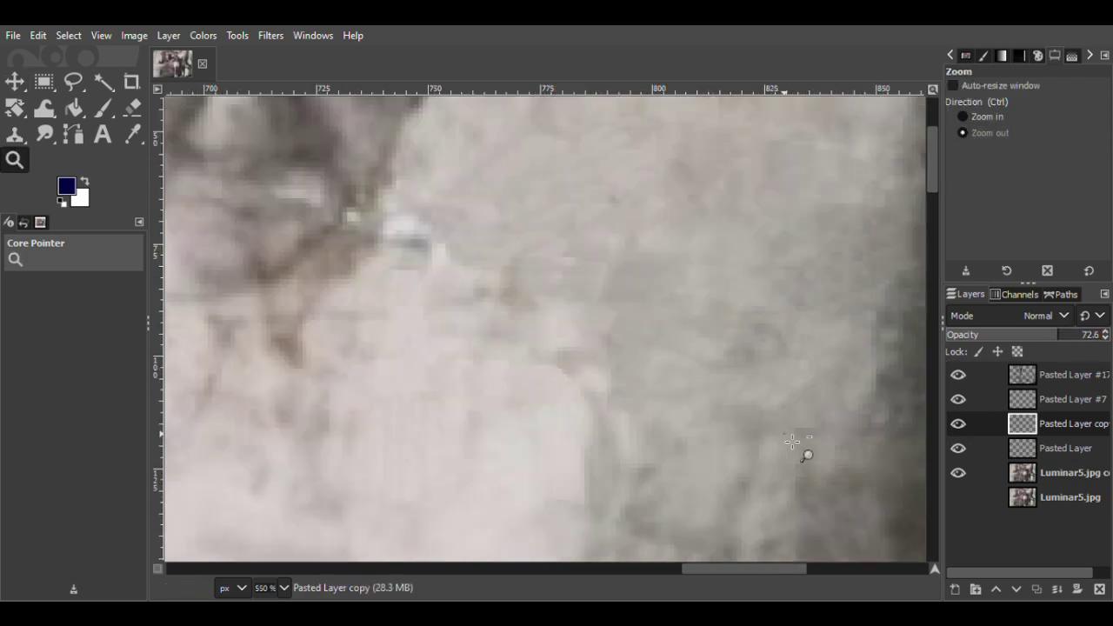
left_click(793, 439)
left_click(793, 439)
left_click(793, 439)
left_click(793, 439)
left_click(1029, 389)
left_click(1057, 589)
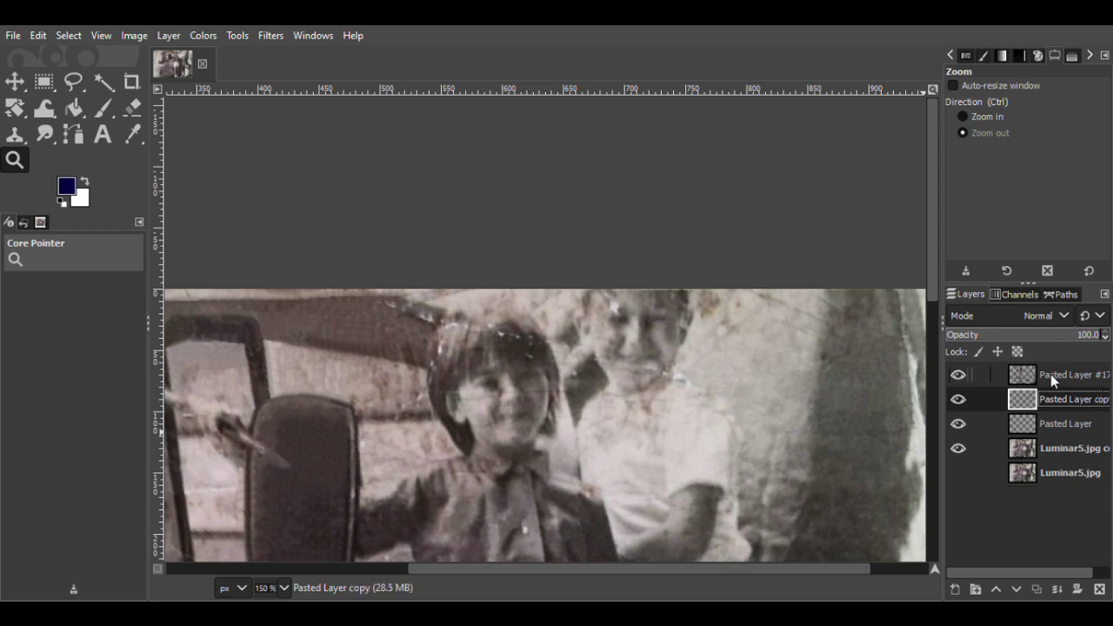
key("ctrl+z")
left_click(957, 399)
left_click(958, 399)
Outline a clean background patch near x 760, y 37 beside the boy's face and activate the Luminar5.jpg copy layer.
left_click(1015, 116)
left_click(802, 435)
left_click(833, 424)
left_click(824, 401)
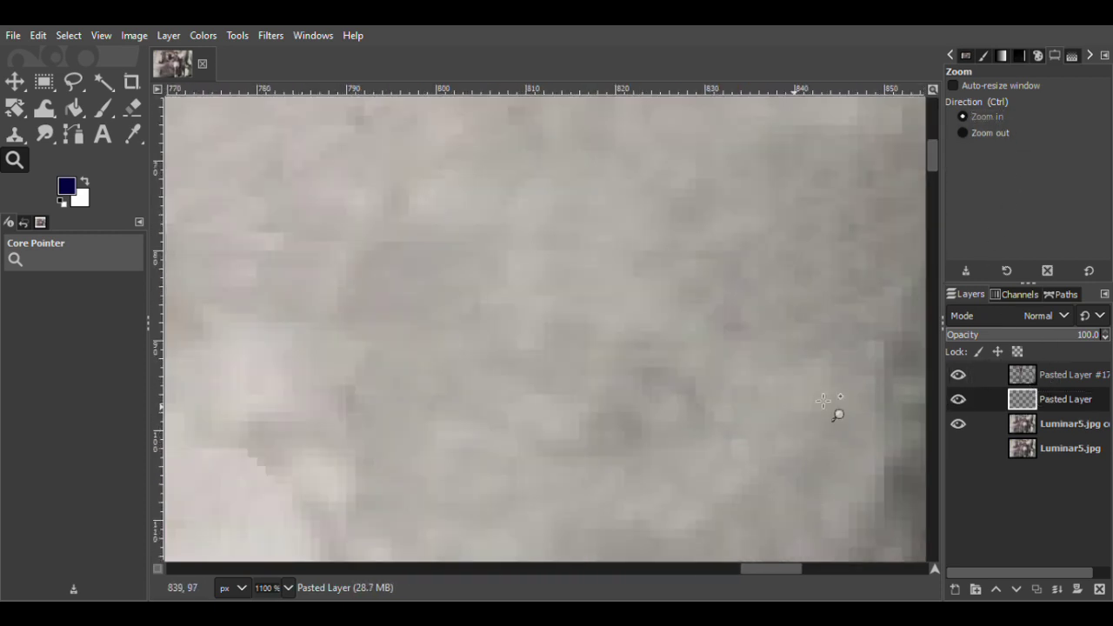
key("f")
left_click_drag(934, 165, 933, 117)
left_click_drag(762, 570, 741, 570)
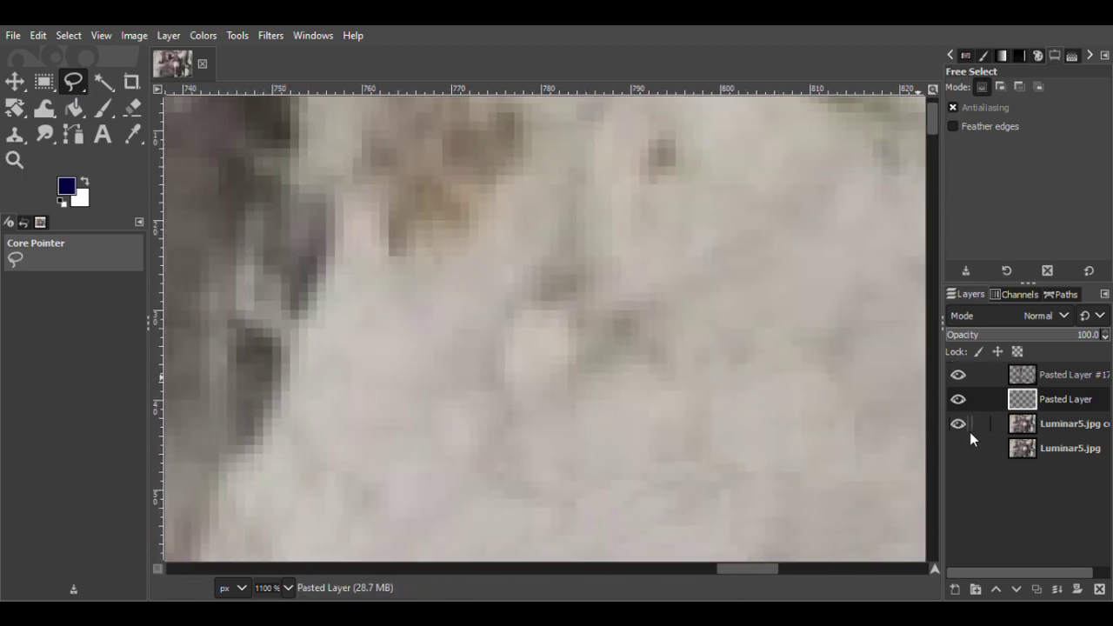
mouse_move(381, 326)
left_mouse_down()
mouse_move(415, 366)
mouse_move(383, 327)
left_mouse_up()
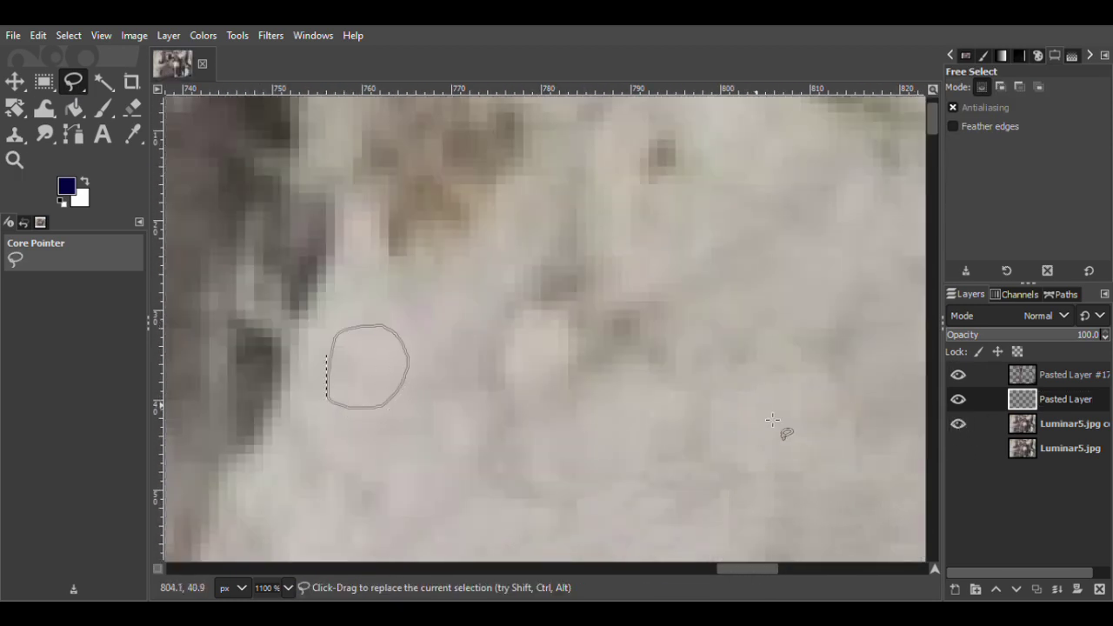
left_click(1022, 423)
Copy the patch onto two new layers and place them over the background marks near x 757, y 48.
key("m")
key("ctrl+shift+c")
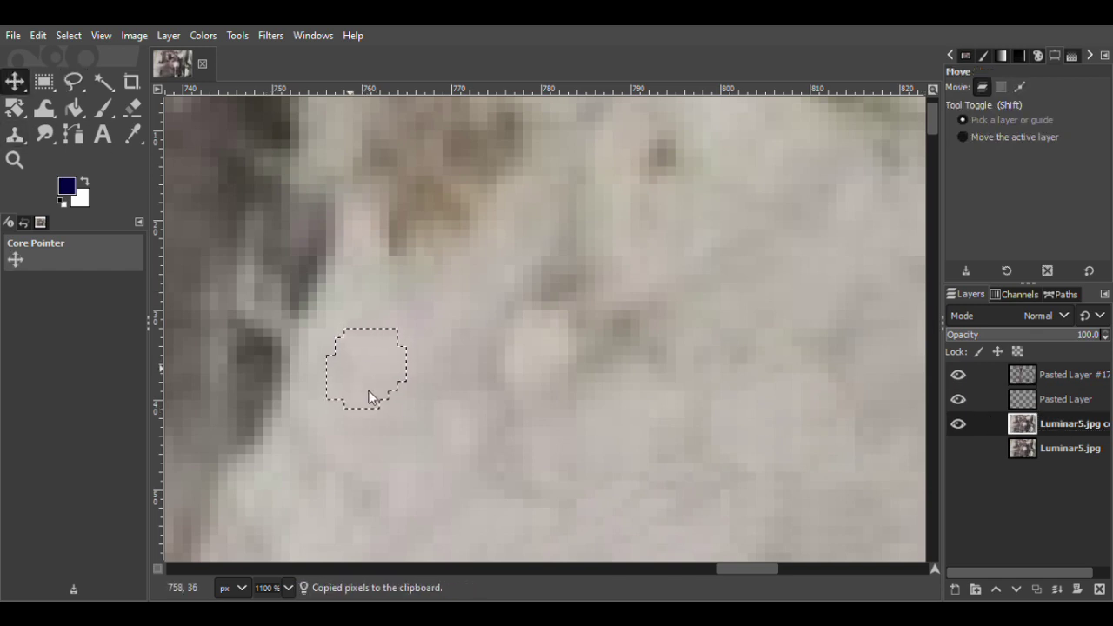
key("ctrl+v")
left_click(955, 590)
left_click_drag(360, 364, 321, 462)
key("ctrl+shift+d")
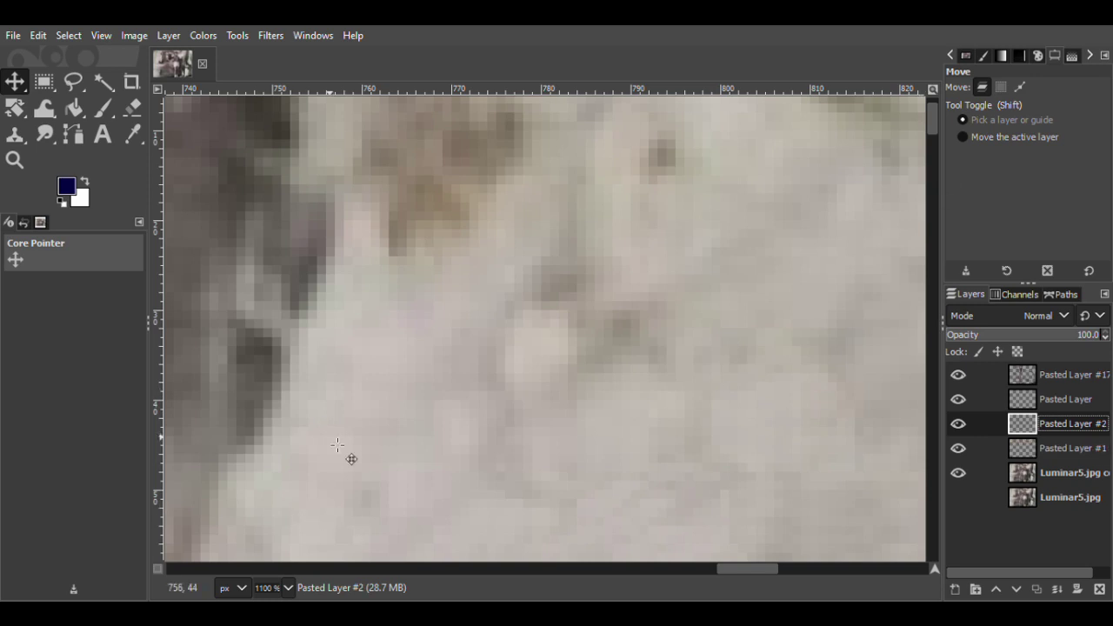
Merge the three patch layers below Pasted Layer #17 down into Pasted Layer #1.
left_click_drag(927, 121, 928, 131)
right_click(1052, 400)
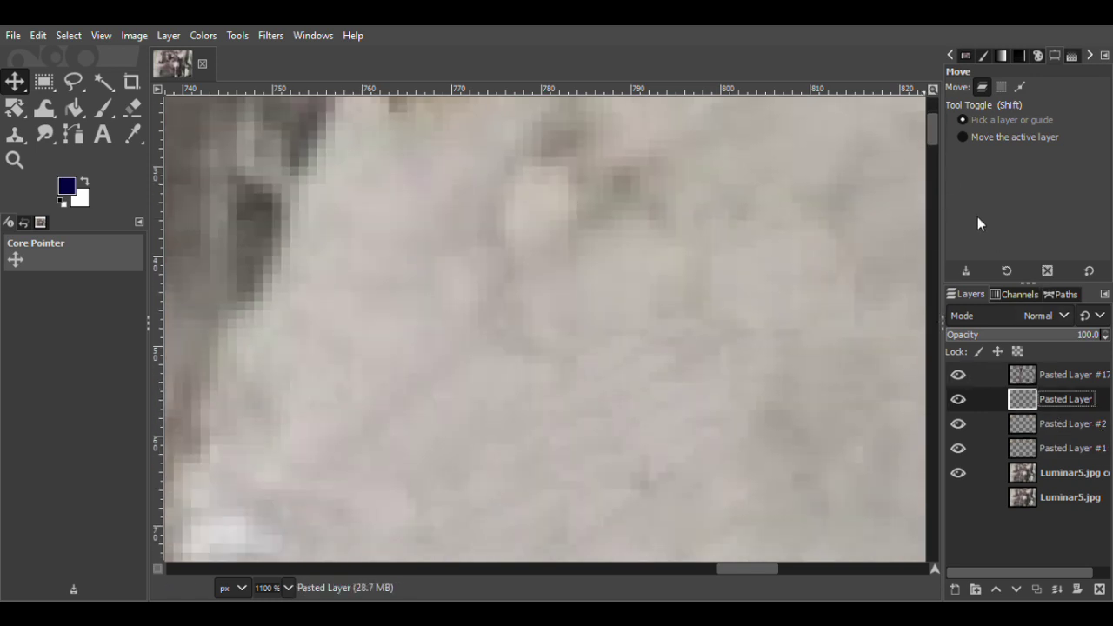
left_click(977, 217)
right_click(1047, 402)
left_click(939, 185)
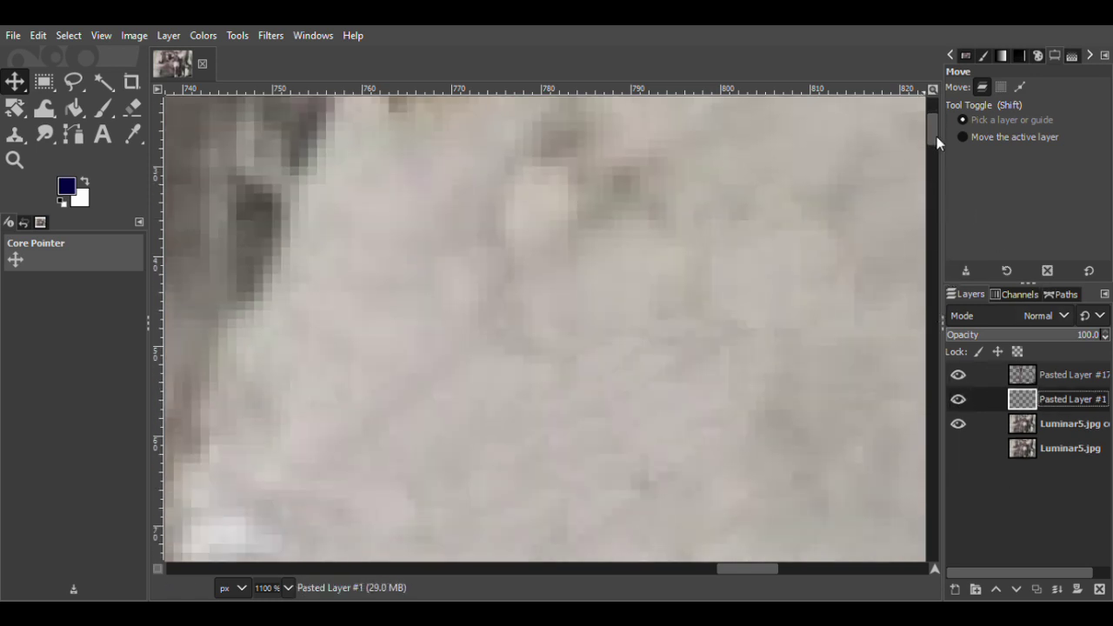
Outline a clean background patch near x 787, y 41 below the brown spots and activate the Luminar5.jpg copy layer.
scroll(936, 136, "up", 2)
key("f")
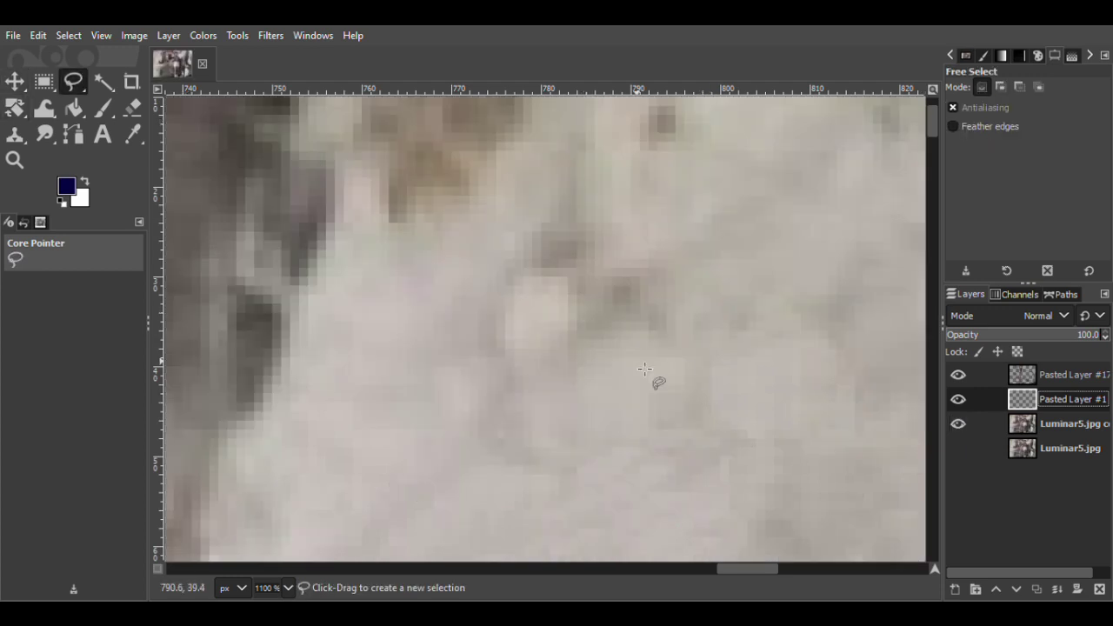
left_click(959, 425)
left_click(959, 424)
left_click(640, 346)
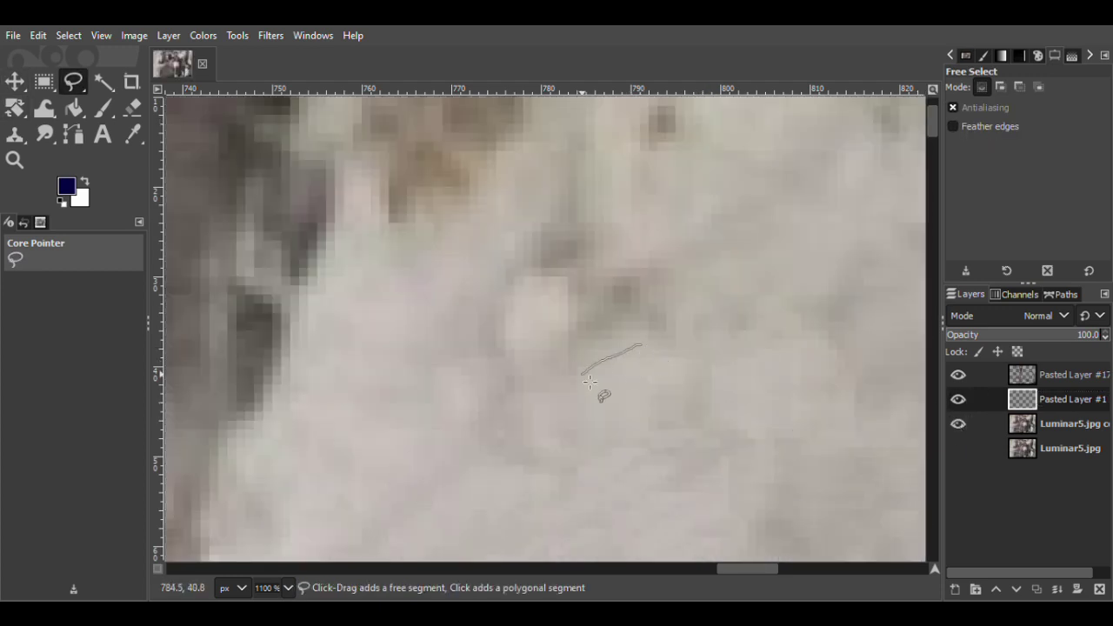
left_click_drag(664, 380, 642, 346)
left_click(1070, 423)
Copy the patch to a new layer and move it down and left to near x 784, y 46.
key("m")
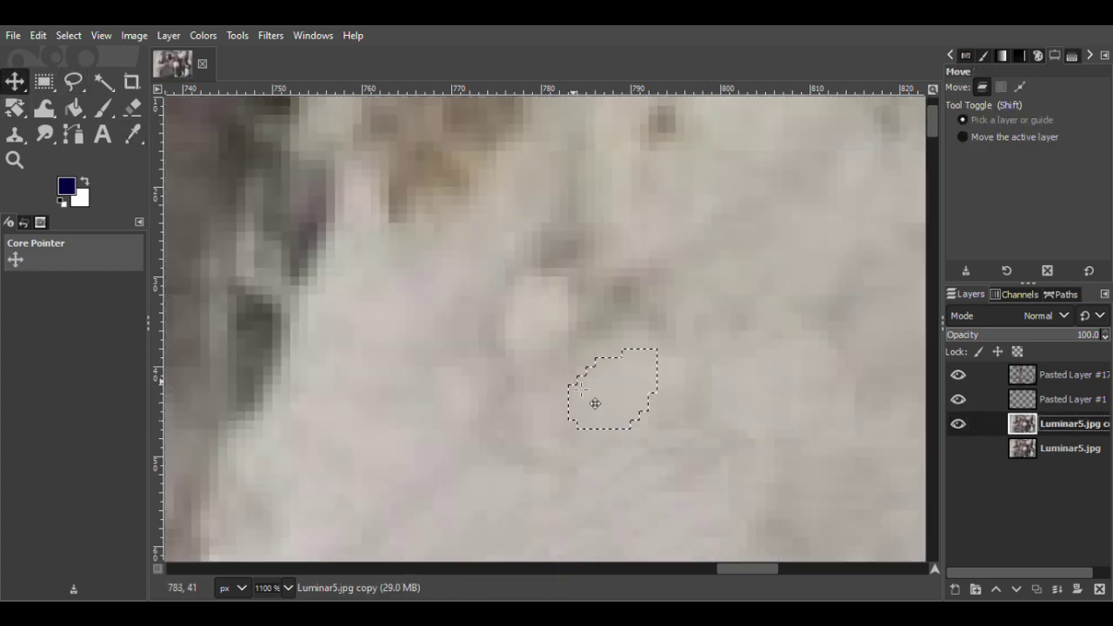
key("ctrl+c")
key("ctrl+v")
left_click(955, 589)
left_click_drag(628, 410, 598, 456)
Duplicate the patch three times to cover the faint dark streak near x 777, y 48, and check the coverage.
key("ctrl+shift+d")
left_click(1021, 425)
key("ctrl+shift+d")
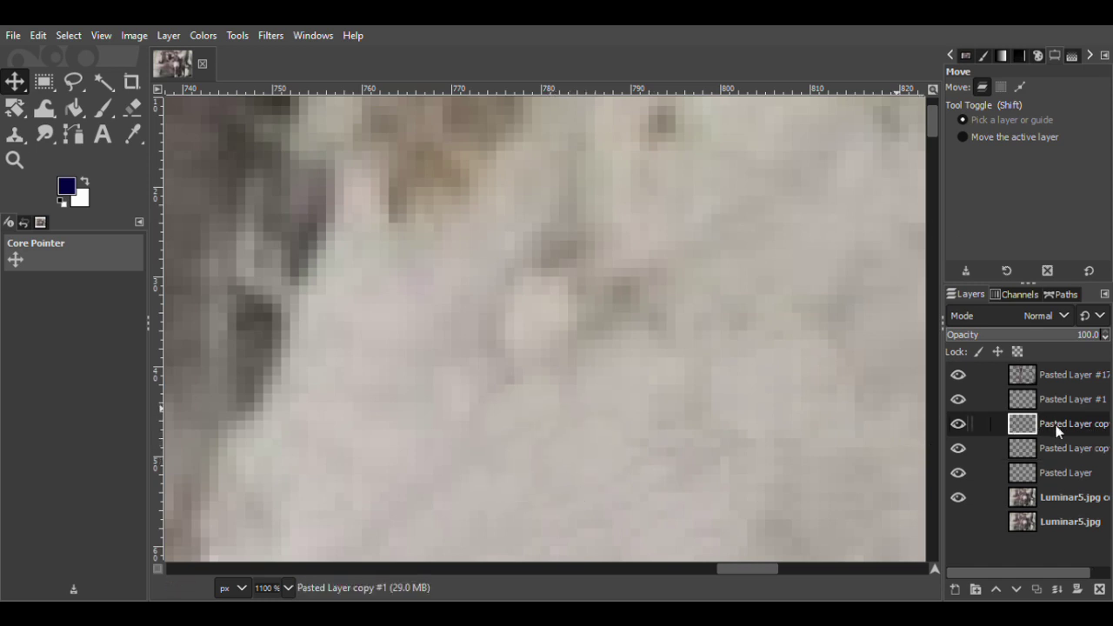
key("shift+ctrl+d")
left_click(958, 470)
left_click(956, 448)
Cover the brown spots near x 781, y 26 and x 788, y 32 with more duplicates and merge them into Pasted Layer.
left_click(1047, 497)
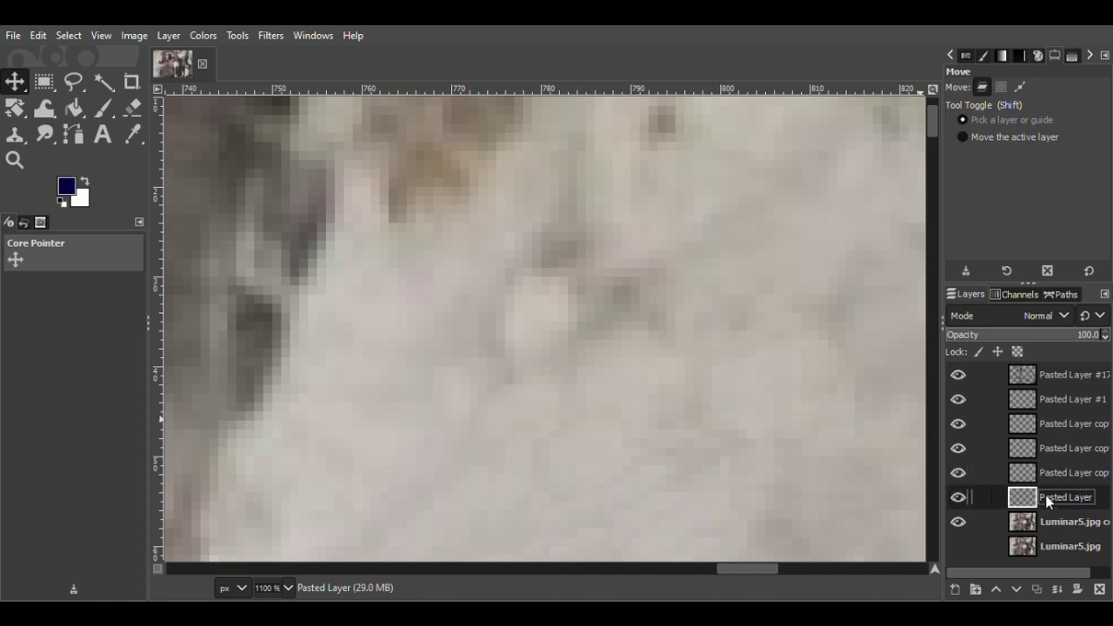
key("shift+ctrl+d")
left_click_drag(526, 424, 619, 306)
key("ctrl+shift+d")
left_click_drag(686, 347, 508, 389)
key("shift+ctrl+d")
key("shift+ctrl+d")
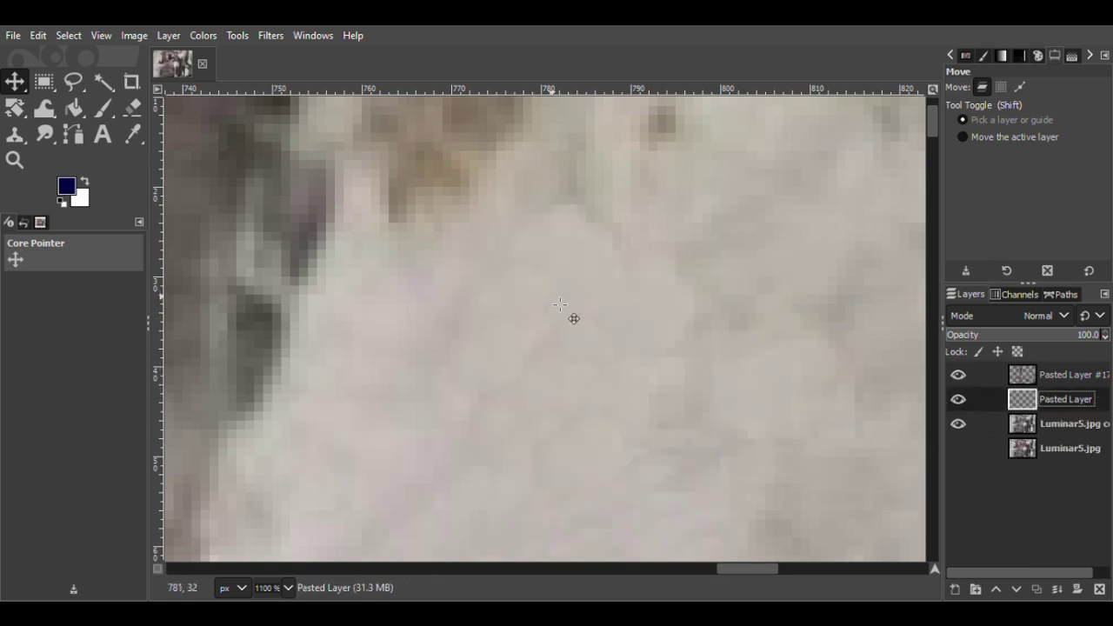
Copy a small background patch near x 790, y 23 from the Luminar5.jpg copy layer to a new layer.
key("f")
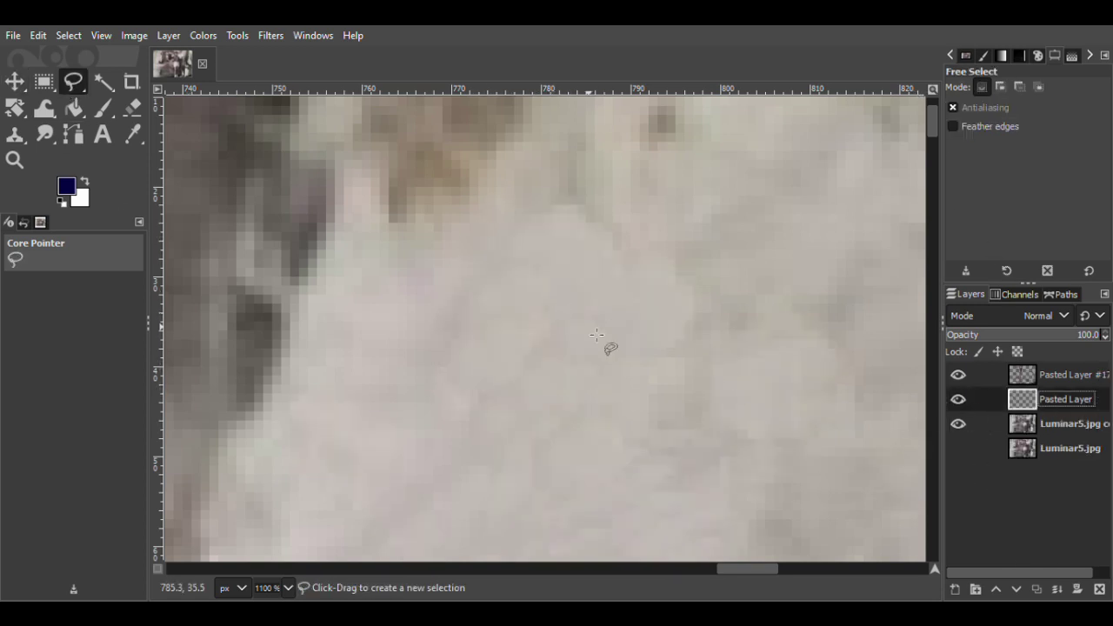
mouse_move(672, 224)
left_mouse_down()
mouse_move(626, 209)
mouse_move(659, 248)
mouse_move(667, 223)
left_mouse_up()
left_click(1052, 424)
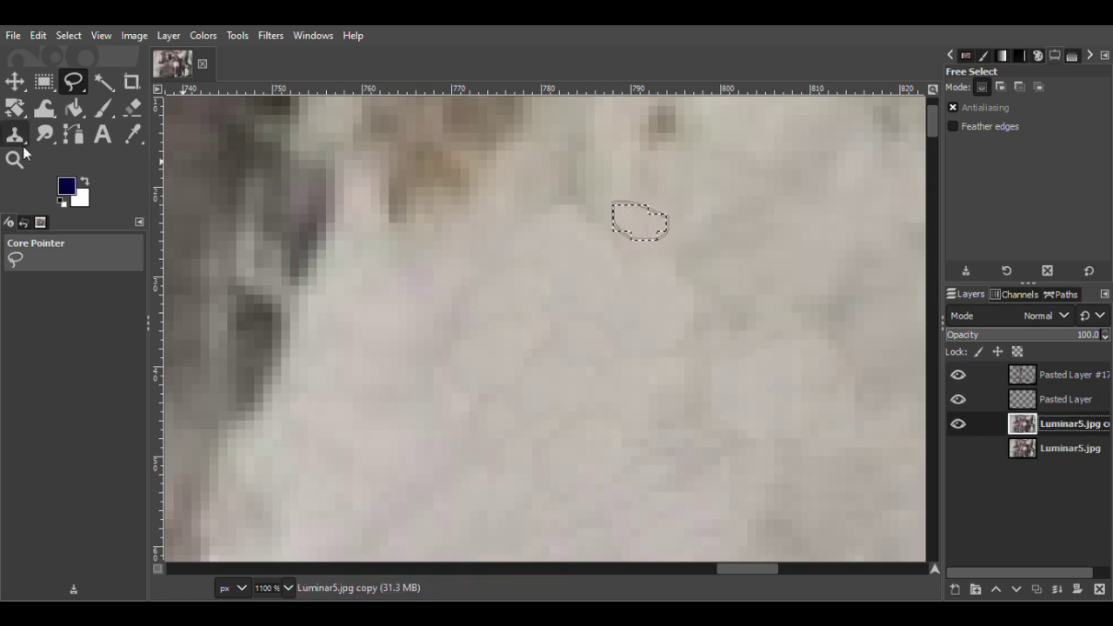
key("m")
key("ctrl+c")
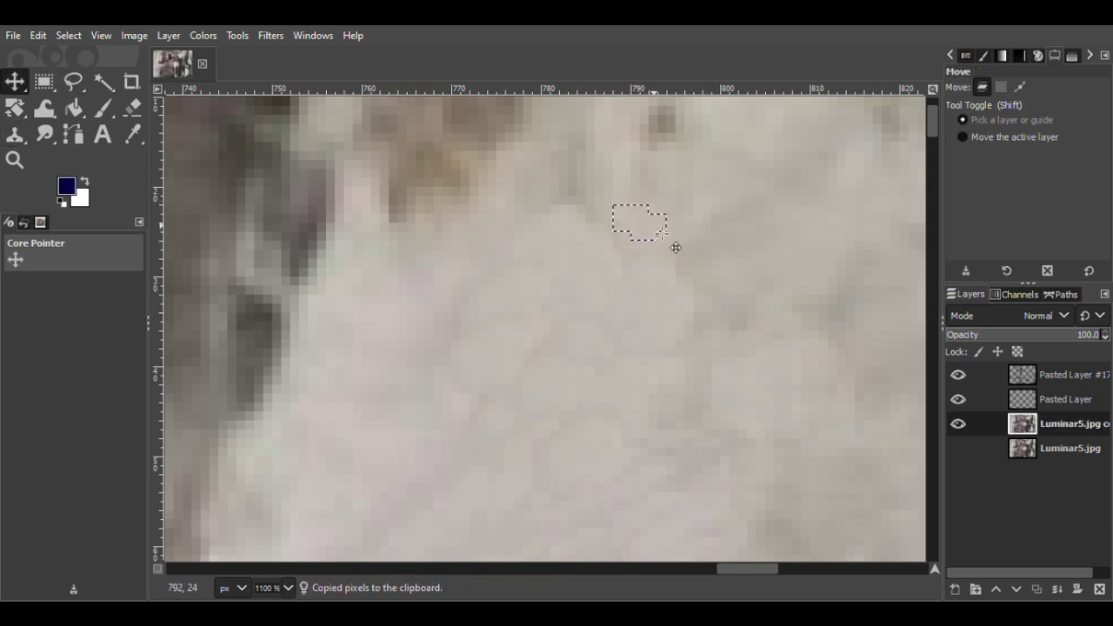
key("ctrl+v")
left_click(956, 590)
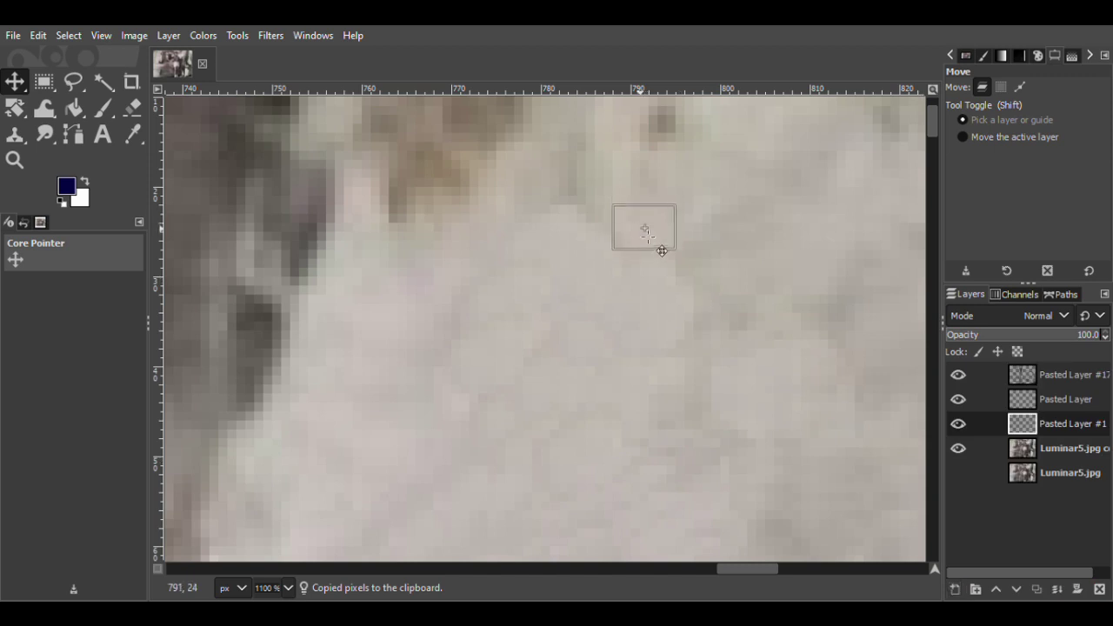
Raise the new patch above Pasted Layer and place copies over the grey streak near x 786, y 21, the top one at 78.4% opacity.
left_click_drag(1024, 397, 1026, 396)
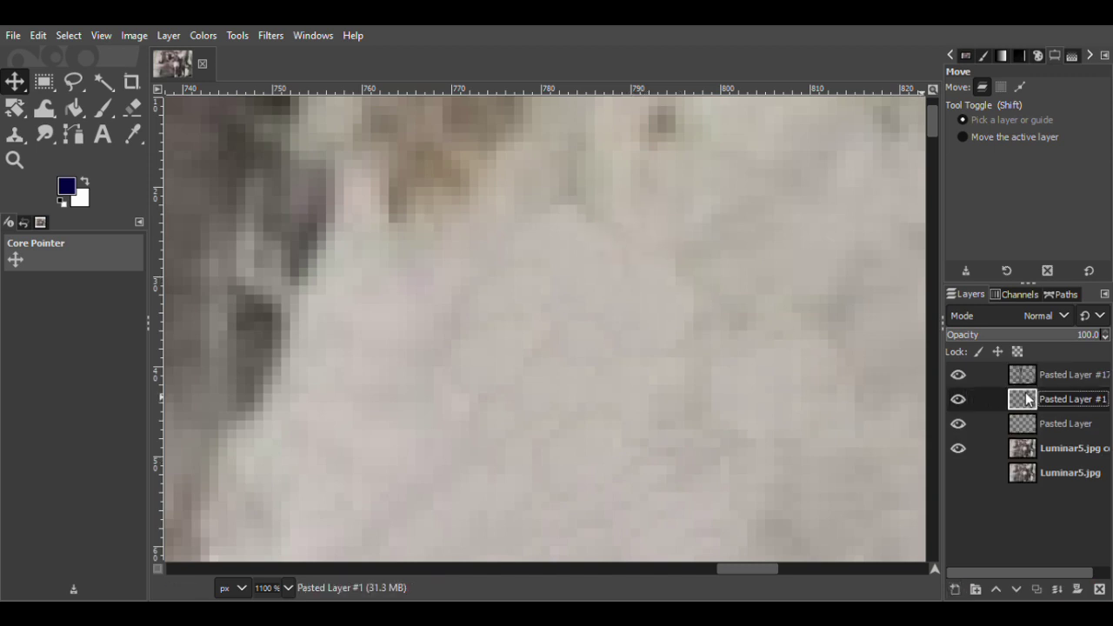
key("ctrl+shift+d")
left_click_drag(647, 237, 606, 213)
key("ctrl+z")
key("ctrl+shift+d")
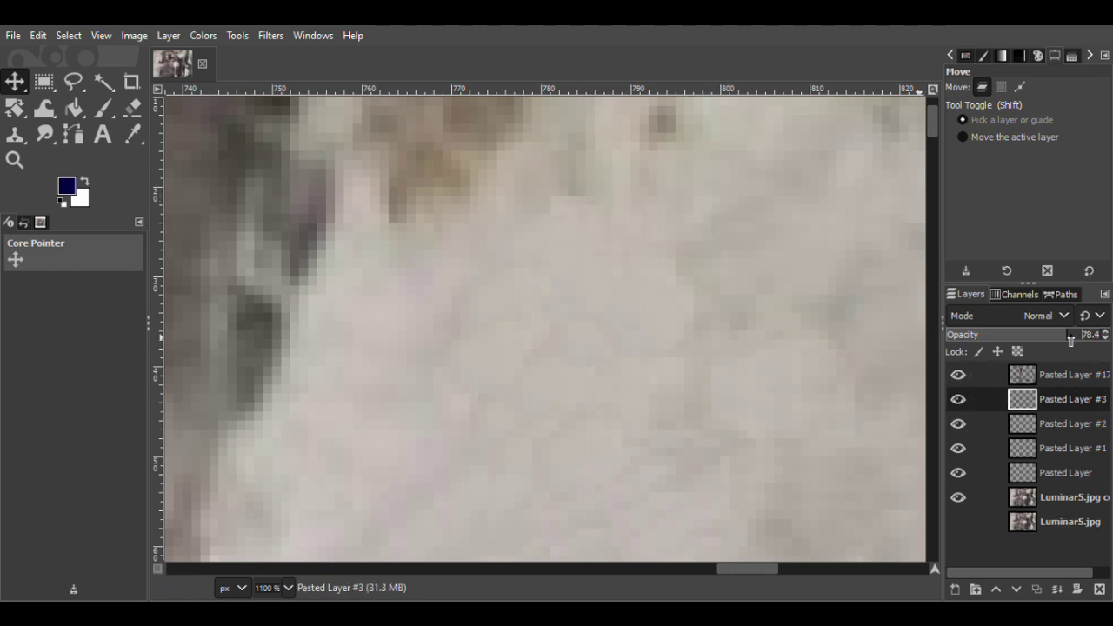
key("ctrl+v")
left_click_drag(595, 214, 589, 210)
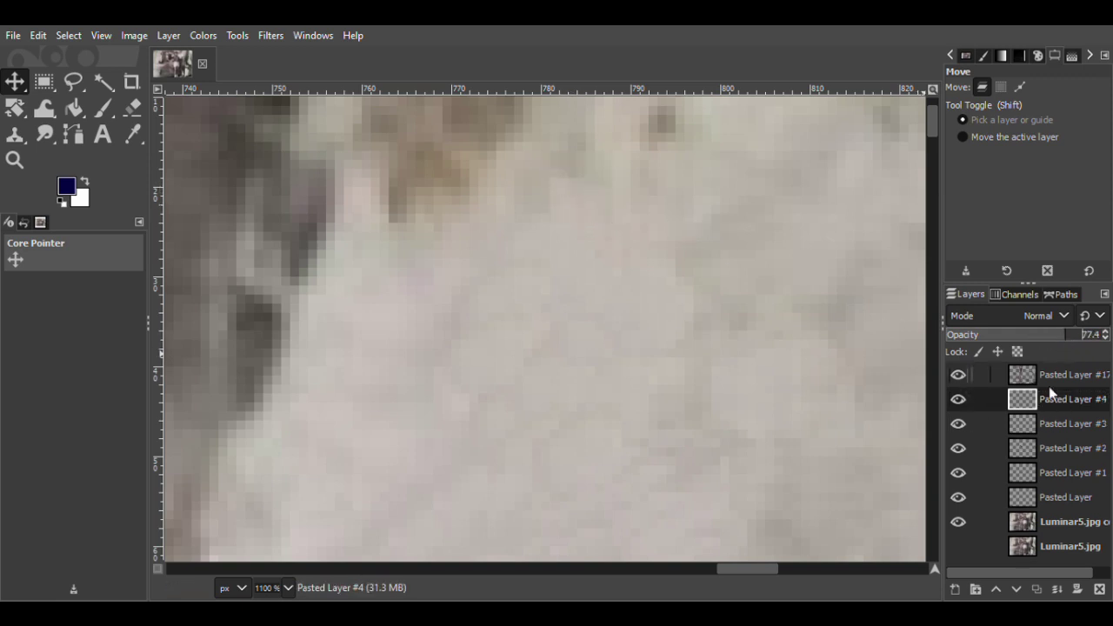
left_click(1099, 588)
Paste another copy of the small patch over the grey streak's upper end near x 784, y 16, at 75.3% opacity.
key("ctrl+v")
left_click_drag(581, 202, 579, 163)
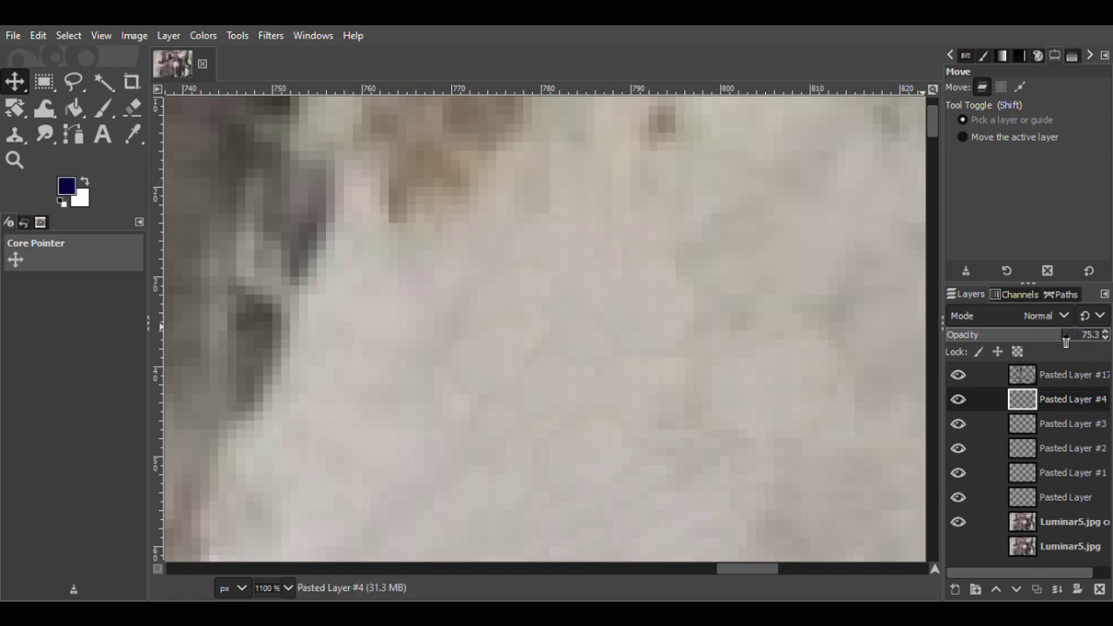
Paste another copy of the small patch near x 779, y 23.
key("ctrl+v")
left_click_drag(581, 203, 534, 214)
key("ctrl+v")
Merge the stacked patch copies down into Pasted Layer.
right_click(1049, 404)
left_click(954, 195)
right_click(1039, 383)
left_click(960, 197)
right_click(1056, 406)
left_click(964, 197)
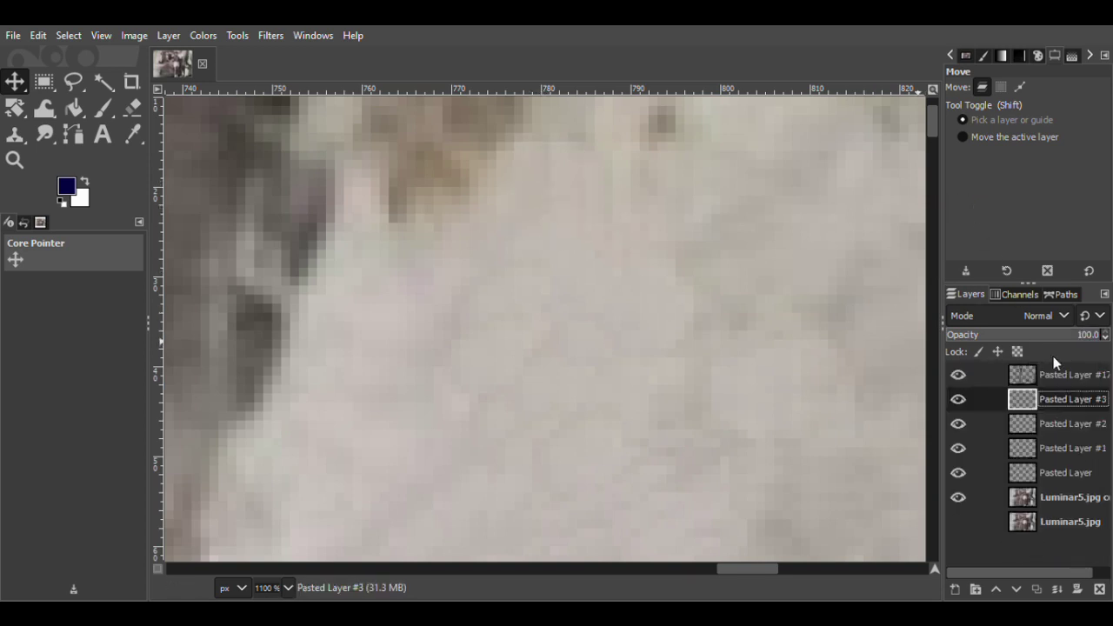
key("ctrl+z")
key("ctrl+z")
key("ctrl+z")
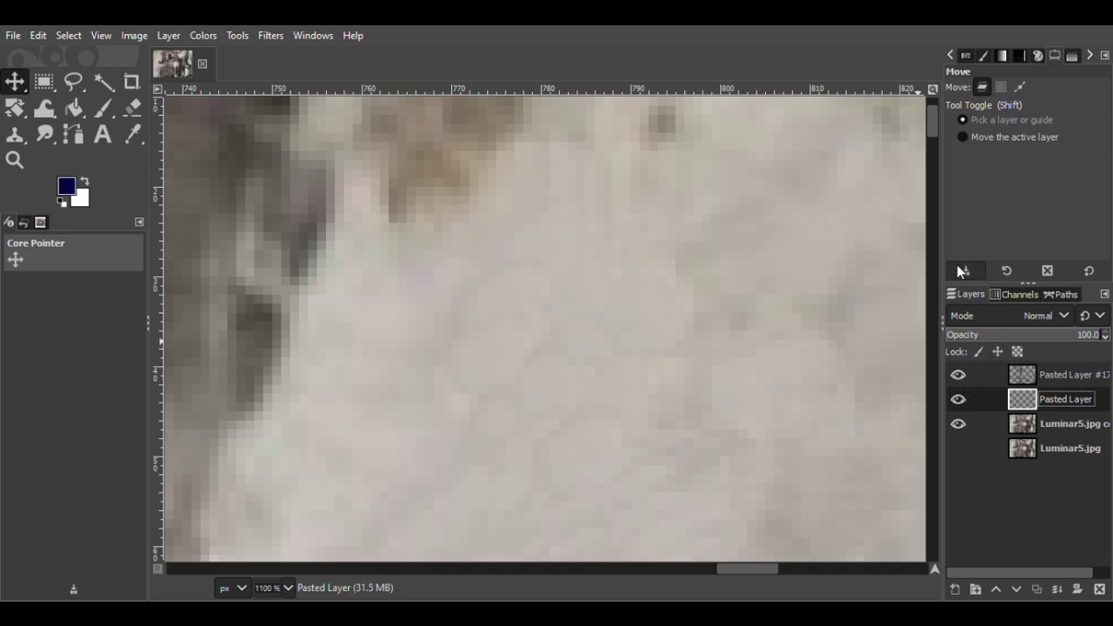
Copy a small clean patch near x 794, y 20 from the Luminar5.jpg copy layer to a new layer.
key("f")
scroll(933, 124, "up", 1)
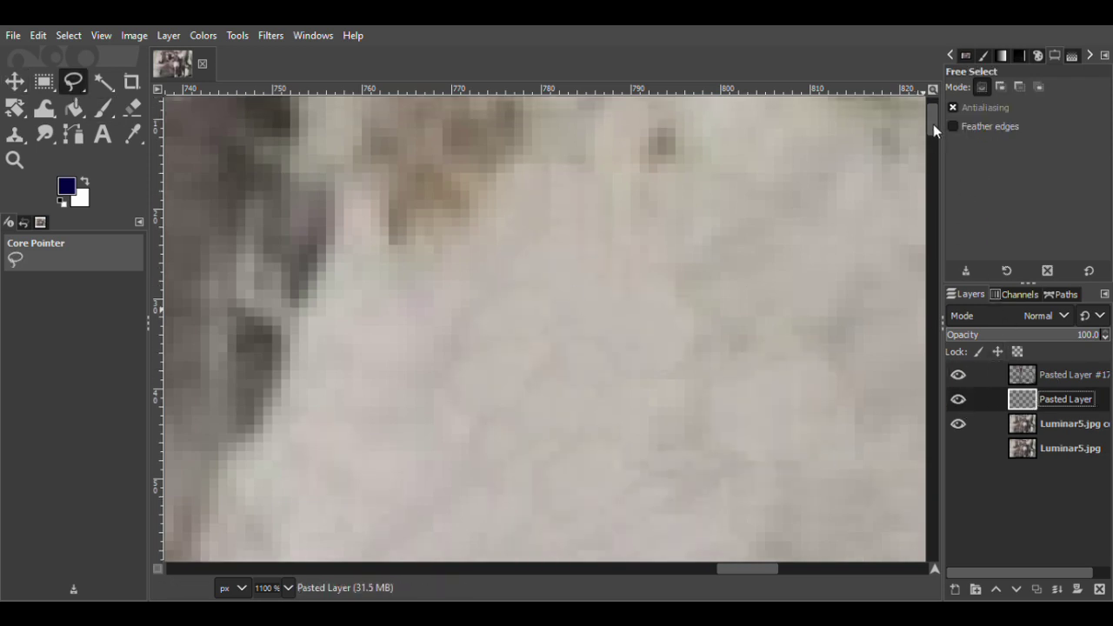
left_click_drag(742, 570, 760, 574)
left_click_drag(932, 125, 932, 119)
mouse_move(467, 259)
left_mouse_down()
mouse_move(464, 313)
mouse_move(467, 259)
left_mouse_up()
left_click(15, 82)
left_click(958, 423)
left_click(957, 423)
left_click(1044, 423)
key("ctrl+c")
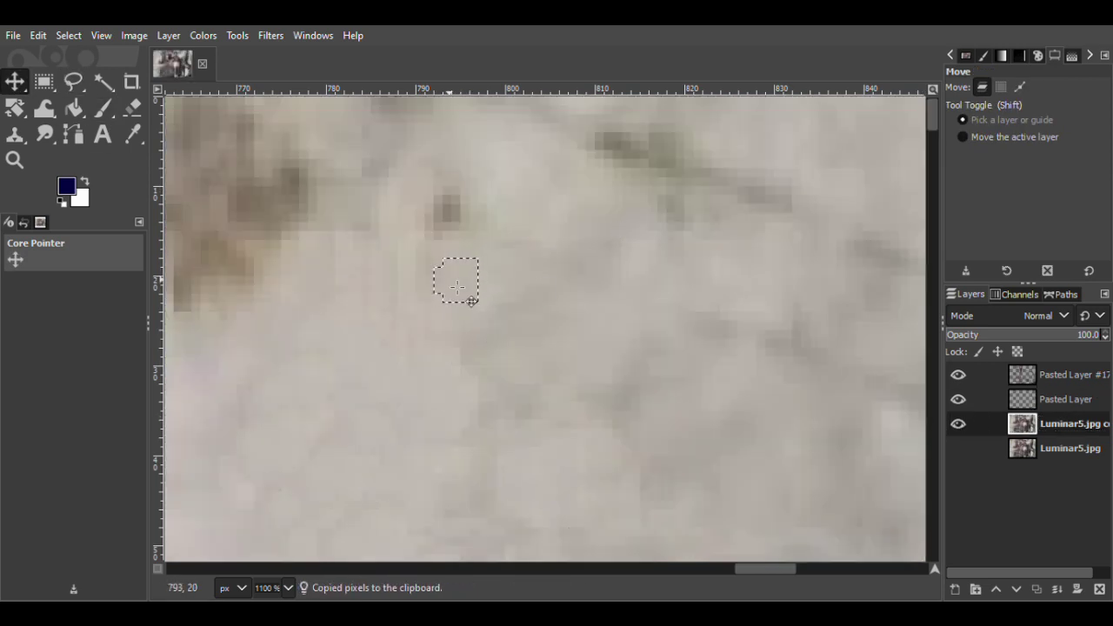
key("ctrl+v")
left_click(955, 588)
Cover the brown spot near x 793, y 12 with the patch and pasted copies, the top one at 84.2% opacity.
left_click_drag(465, 292, 460, 257)
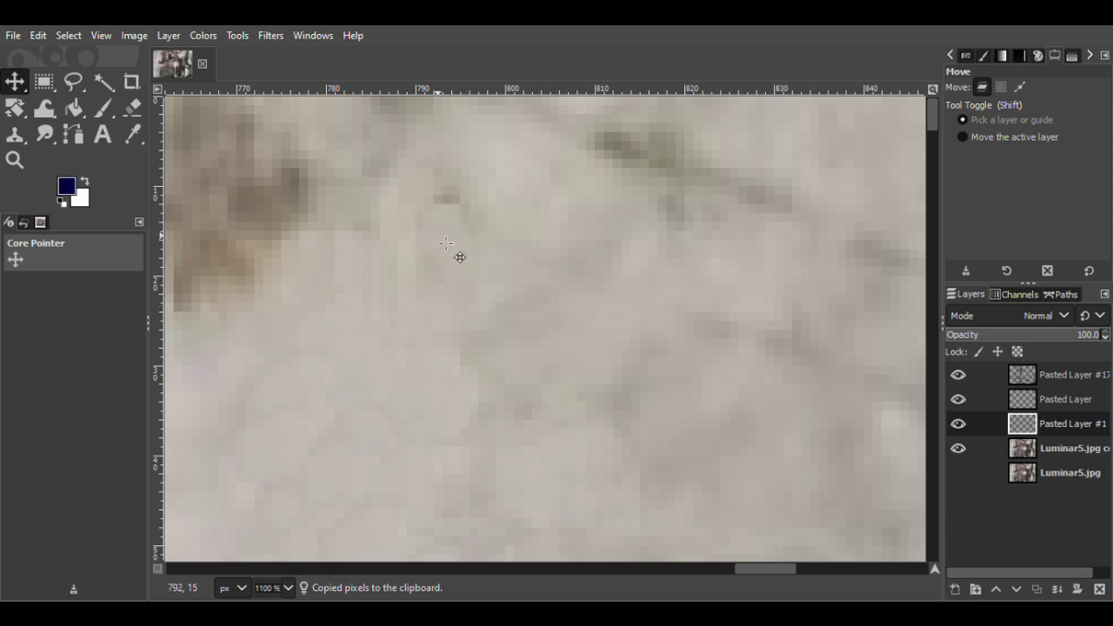
key("ctrl+v")
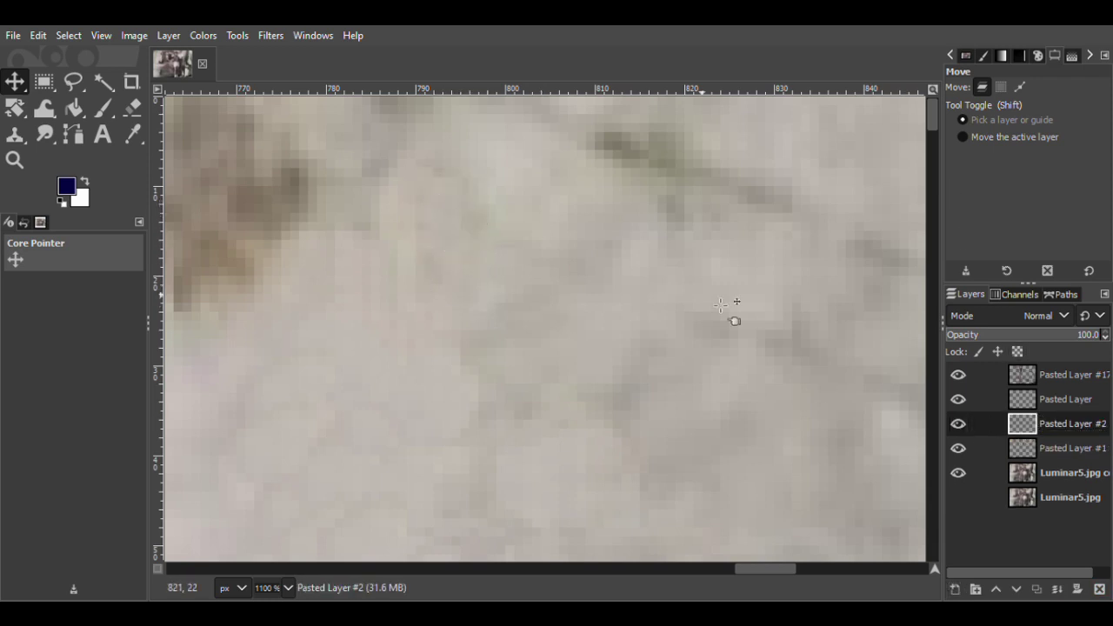
key("ctrl+v")
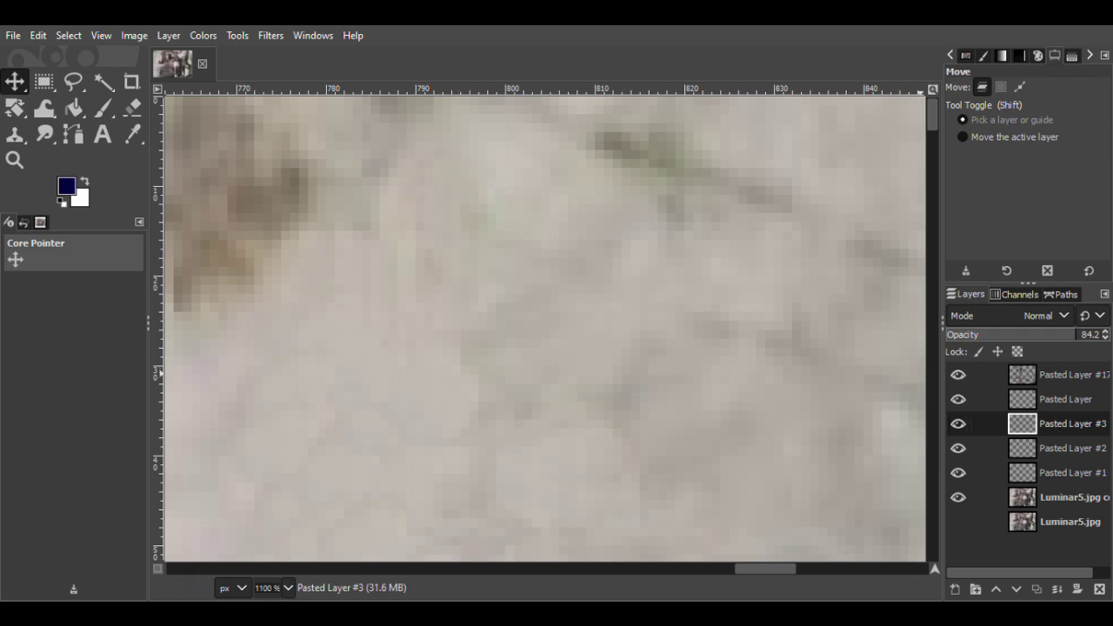
Merge Pasted Layer and the new spot patches down into Pasted Layer #1.
right_click(1080, 406)
left_click(1020, 372)
key("ctrl+z")
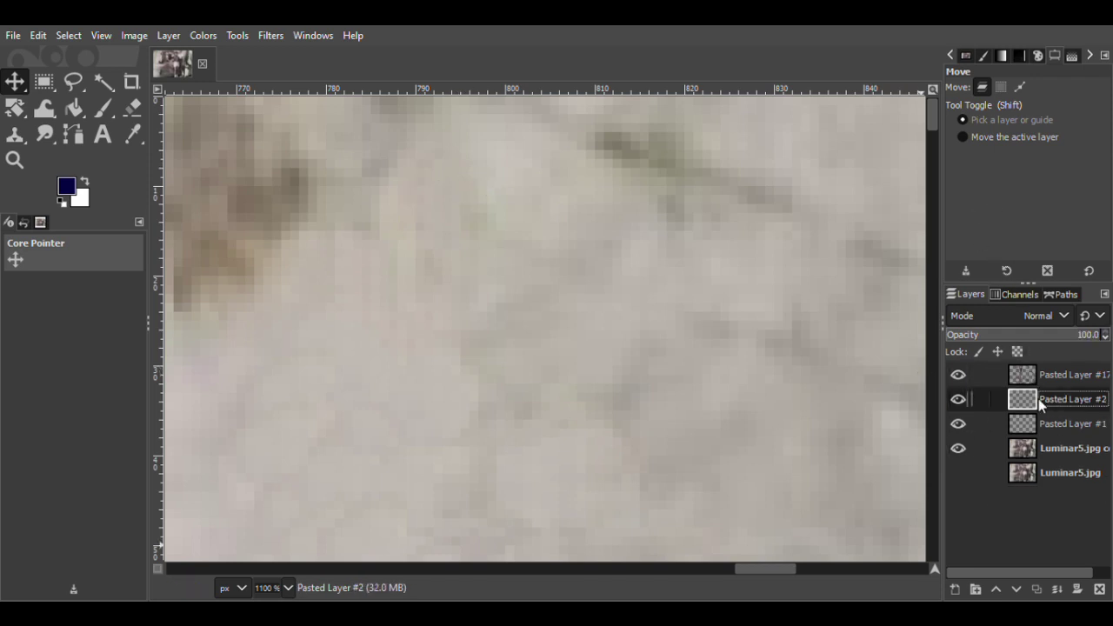
key("ctrl+z")
Copy a clean elongated area near x 848, y 41 from the Luminar5.jpg copy layer to a new layer.
key("f")
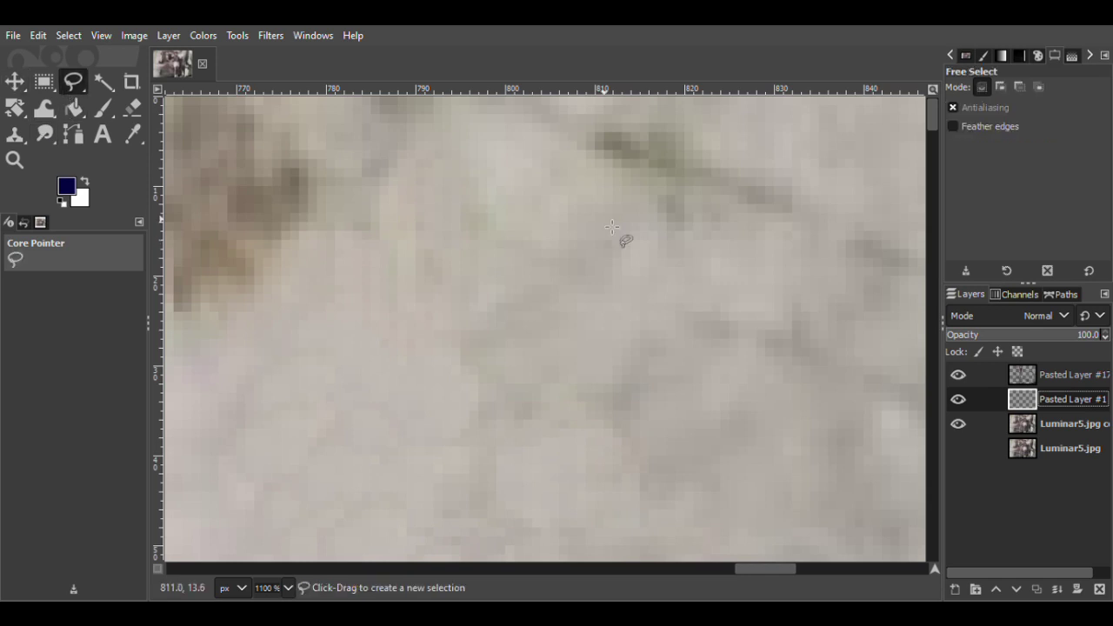
left_click(960, 424)
left_click(960, 423)
left_click_drag(755, 568, 778, 570)
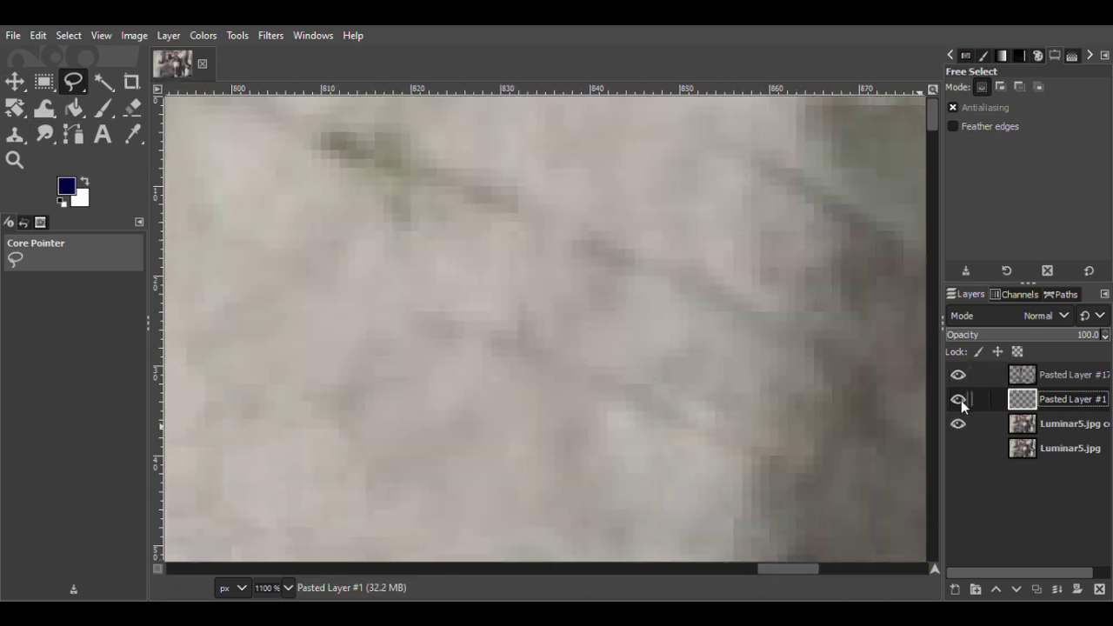
mouse_move(602, 435)
left_mouse_down()
mouse_move(638, 450)
mouse_move(626, 474)
mouse_move(598, 439)
left_mouse_up()
left_click(1062, 426)
key("m")
key("ctrl+c")
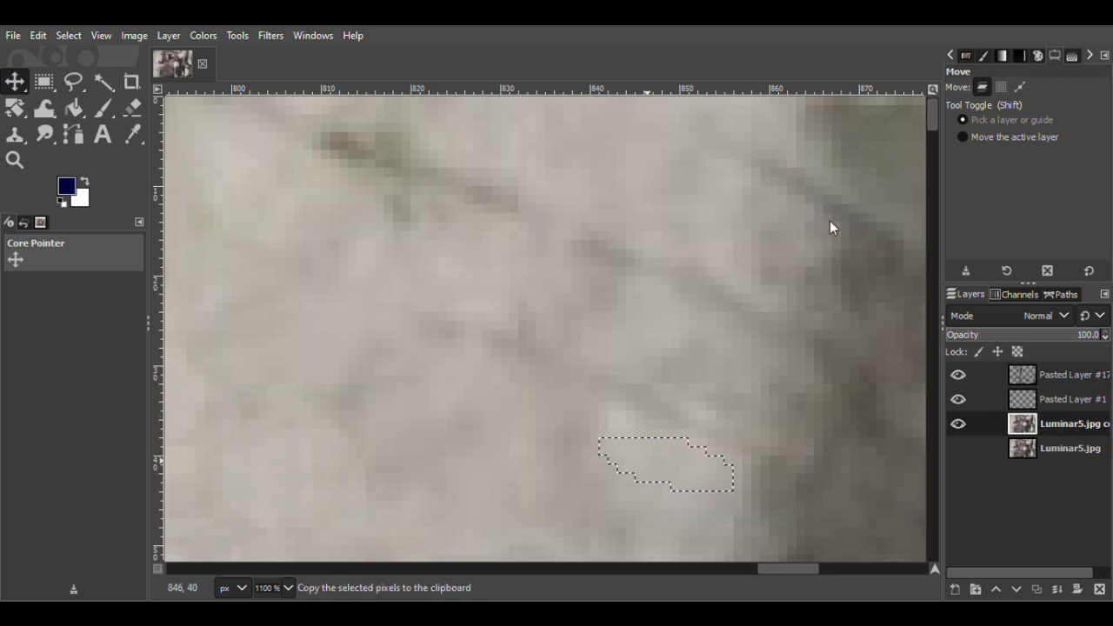
key("ctrl+v")
left_click(955, 588)
Move the elongated patch over the grey streak near x 850, y 36 and place a duplicate slightly above it.
left_click_drag(671, 474, 685, 440)
left_click(713, 457)
key("shift+e")
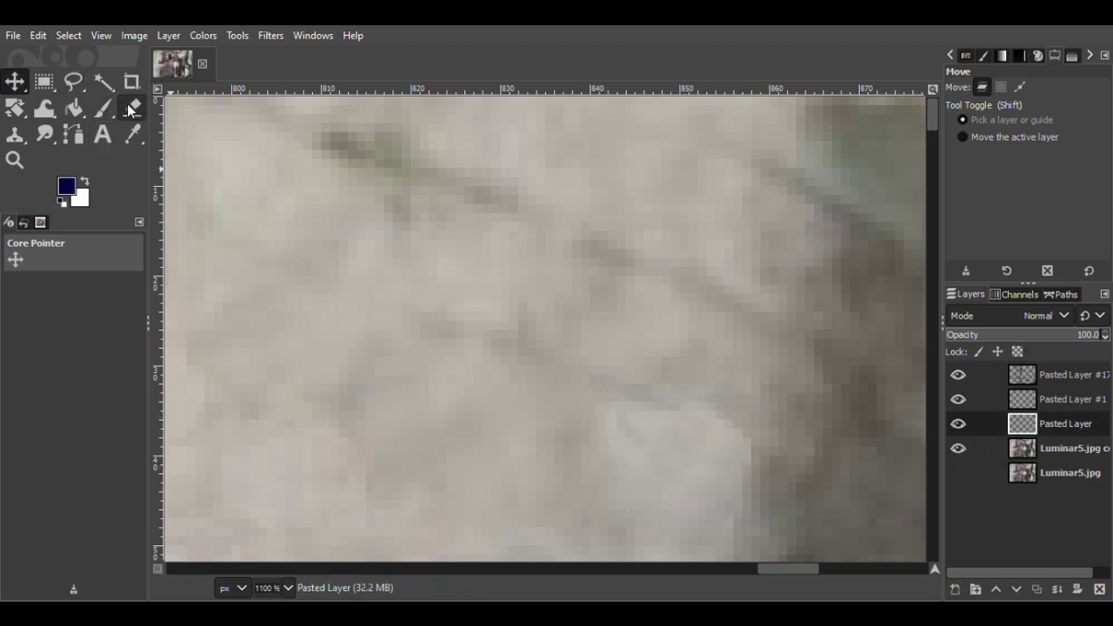
key("shift+ctrl+d")
key("m")
mouse_move(686, 436)
left_mouse_down()
mouse_move(686, 399)
mouse_move(725, 420)
left_mouse_up()
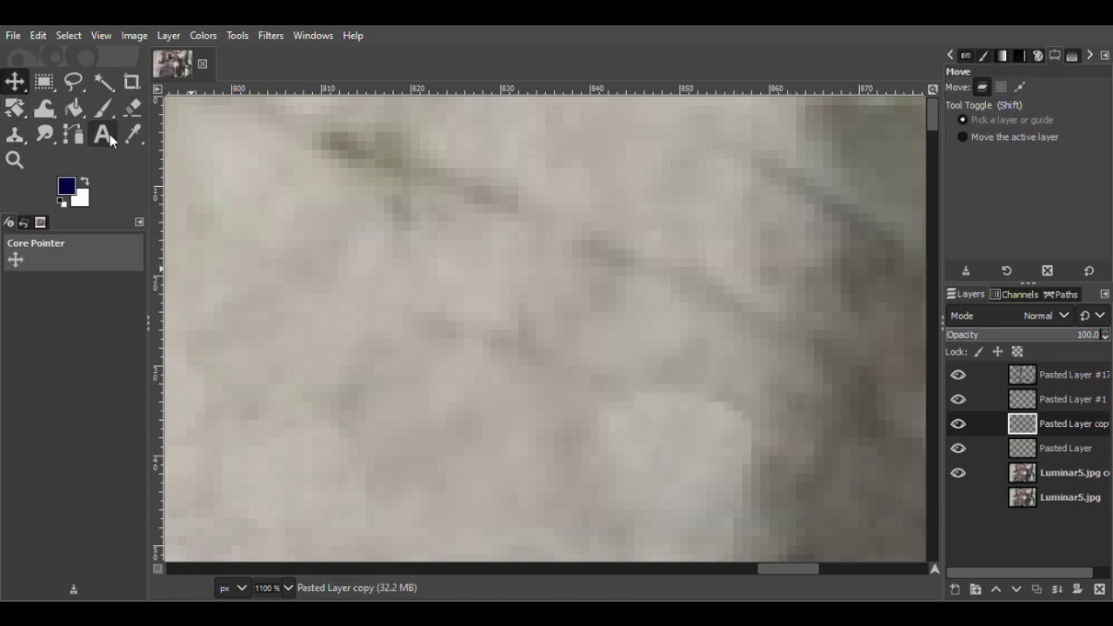
Trim the duplicate with the Eraser, reposition it, and add another duplicate at 67.4% opacity over the same streak.
left_click(131, 108)
key("m")
left_click(691, 415)
left_click_drag(692, 416, 715, 414)
key("shift+ctrl+d")
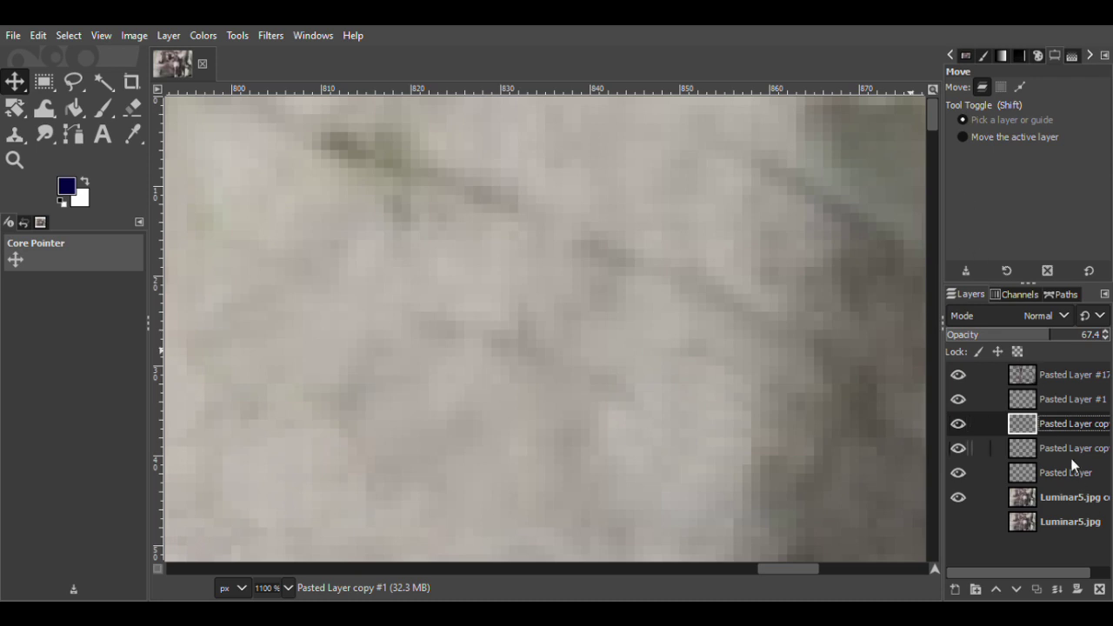
Duplicate the Pasted Layer patch over the streak near x 837, y 31, reduce its opacity and trim it with the Eraser.
left_click(1046, 467)
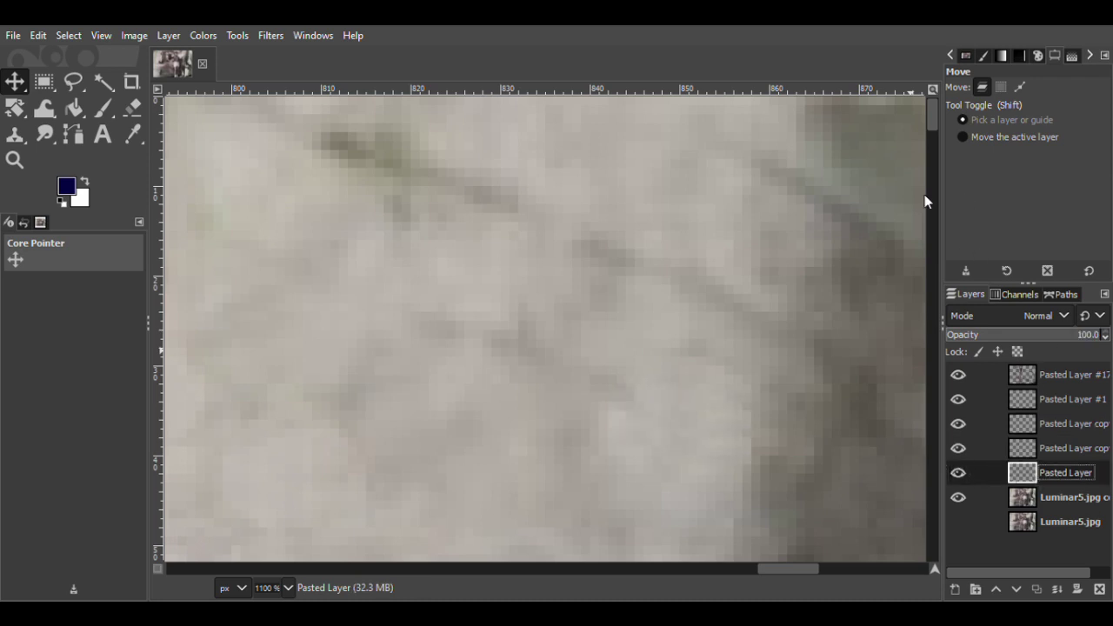
key("shift+ctrl+d")
left_click_drag(721, 447, 615, 398)
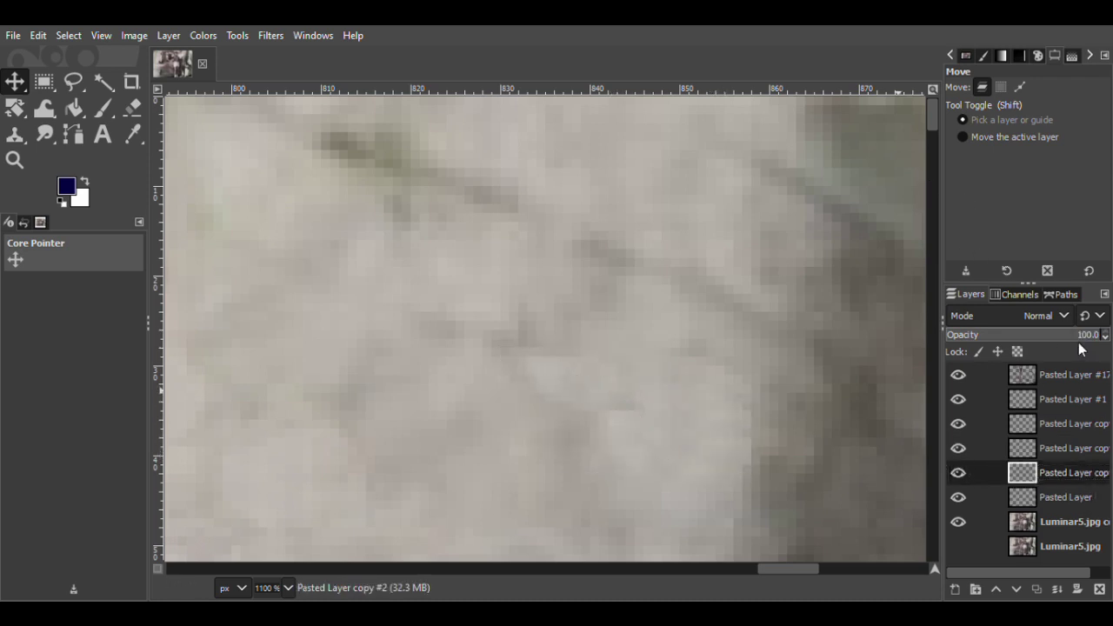
key("shift+e")
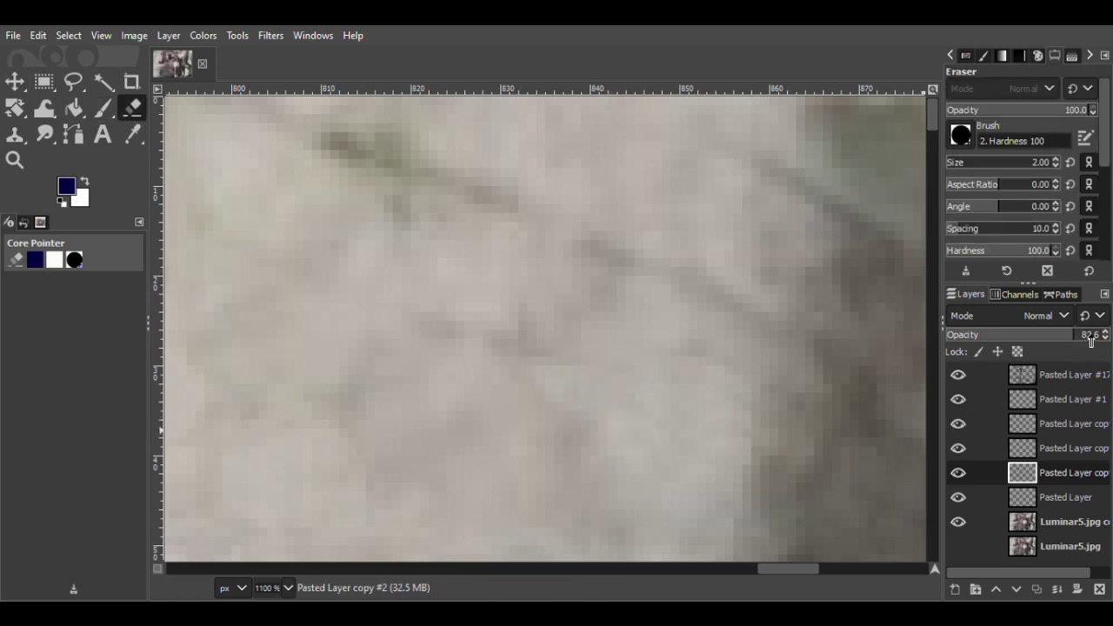
Add two more duplicates at 92.6% opacity along the streak towards x 828, y 27 and trim the last with the Eraser.
key("shift+ctrl+d")
key("m")
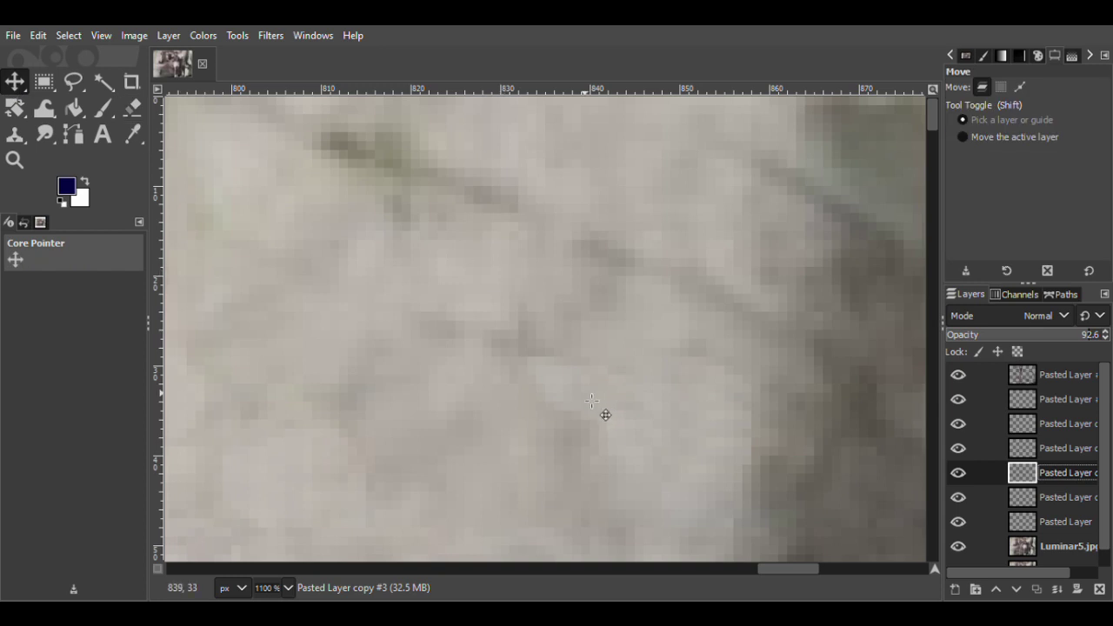
key("shift+ctrl+d")
left_click_drag(565, 357, 480, 349)
left_click(135, 110)
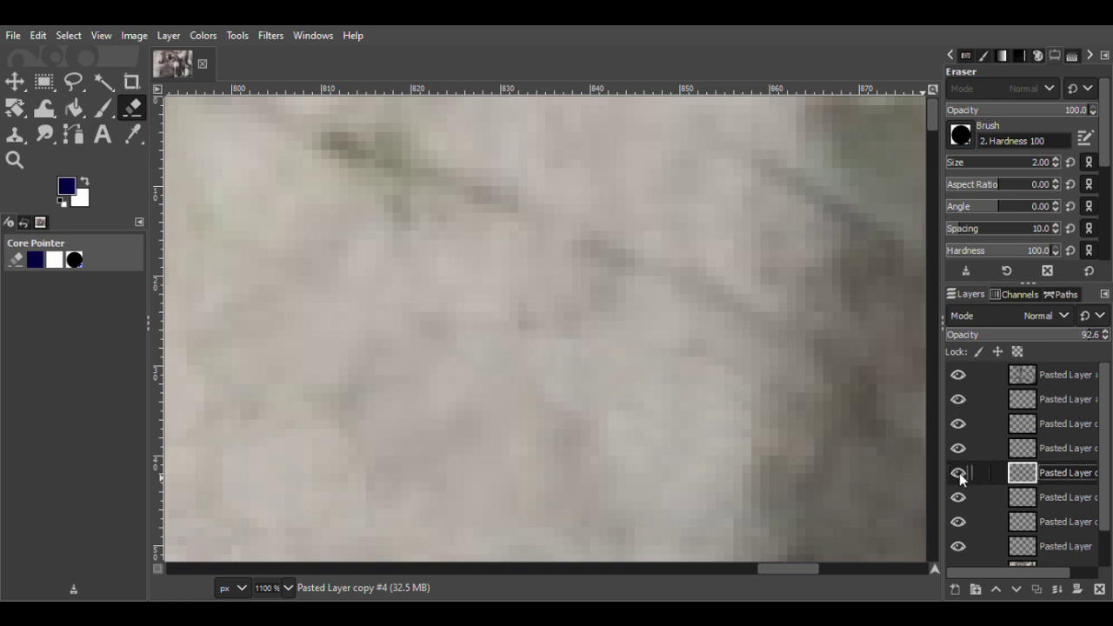
Place one more duplicate over the streak's far end near x 823, y 26 and compare it hidden and shown.
key("shift+ctrl+d")
key("m")
left_click_drag(528, 349, 476, 330)
left_click(957, 496)
left_click(957, 497)
Merge all the streak patch duplicates and Pasted Layer #1 down into Pasted Layer.
left_click(1057, 589)
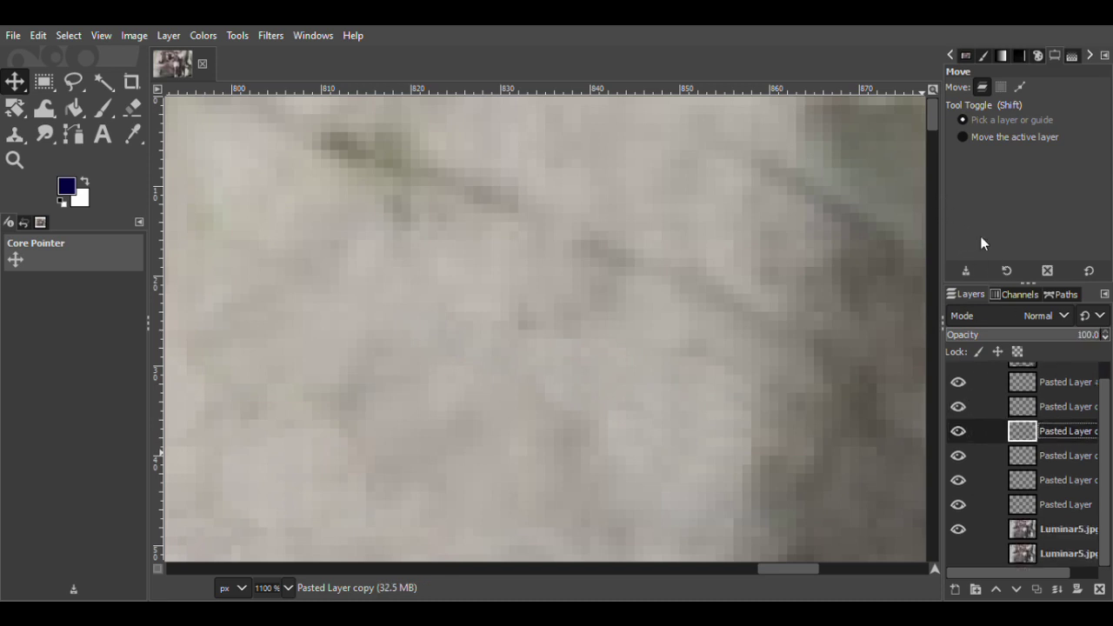
left_click(1055, 405)
right_click(1056, 405)
left_click(956, 228)
right_click(1044, 405)
left_click(956, 228)
key("ctrl+z")
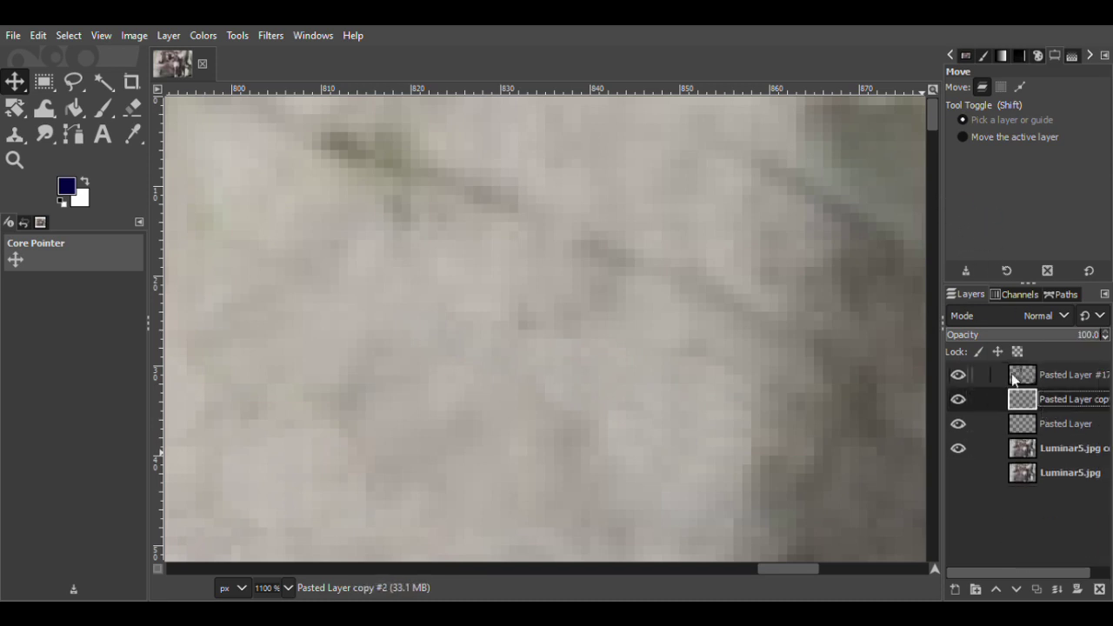
key("ctrl+z")
Copy a small clean area near x 824, y 22 from the Luminar5.jpg copy layer to a new layer.
left_click(73, 82)
mouse_move(470, 274)
left_mouse_down()
mouse_move(429, 293)
mouse_move(487, 293)
mouse_move(470, 280)
left_mouse_up()
key("Return")
left_click(982, 424)
left_click(15, 82)
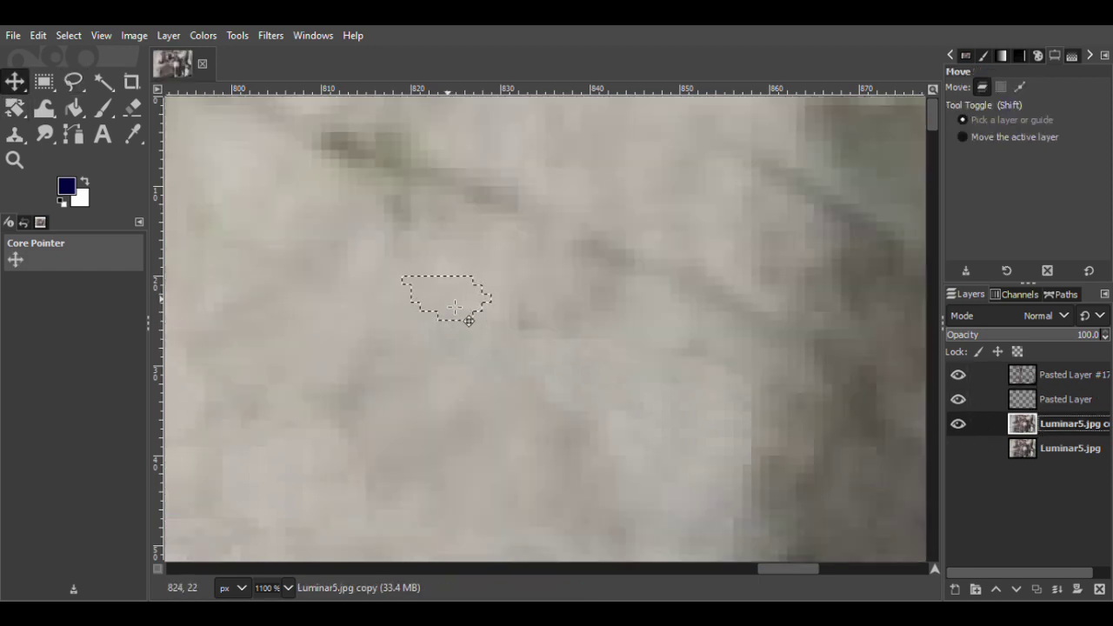
key("ctrl+c")
key("ctrl+v")
left_click(955, 590)
Place the patch at 51.1% opacity over the brown spot near x 833, y 25 and a duplicate near x 840, y 22.
left_click_drag(480, 308, 568, 342)
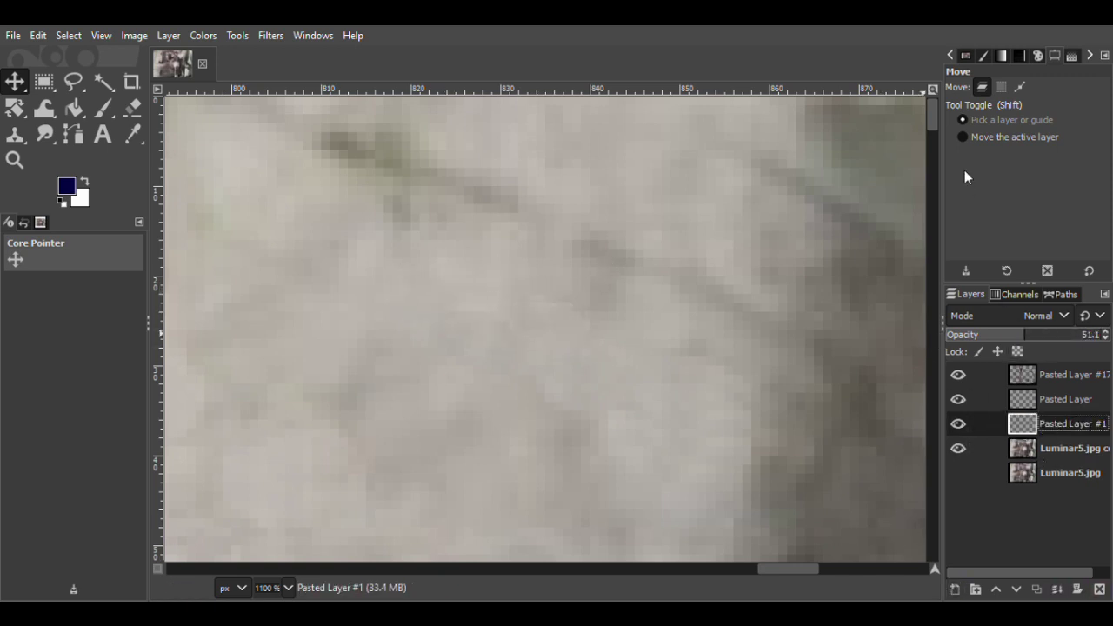
key("ctrl+shift+d")
left_click_drag(557, 333, 612, 308)
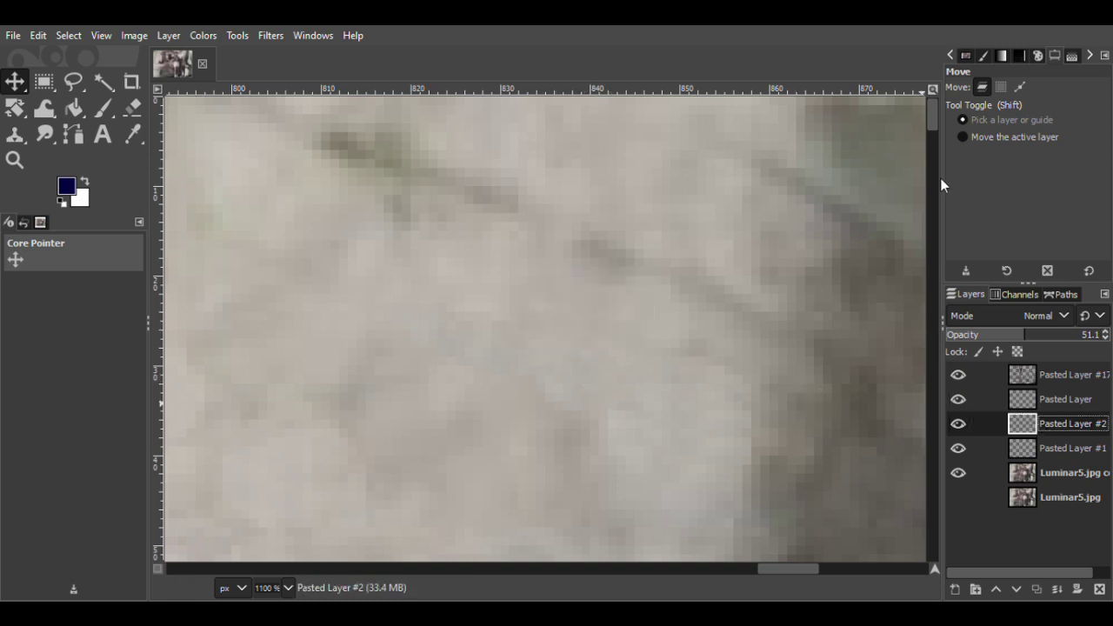
Paste two more patch copies over the dark streak's start near x 841, y 17, the top one at 54.7% opacity.
key("ctrl+v")
key("shift+ctrl+n")
left_click_drag(628, 277, 627, 266)
left_click_drag(1043, 339, 1043, 341)
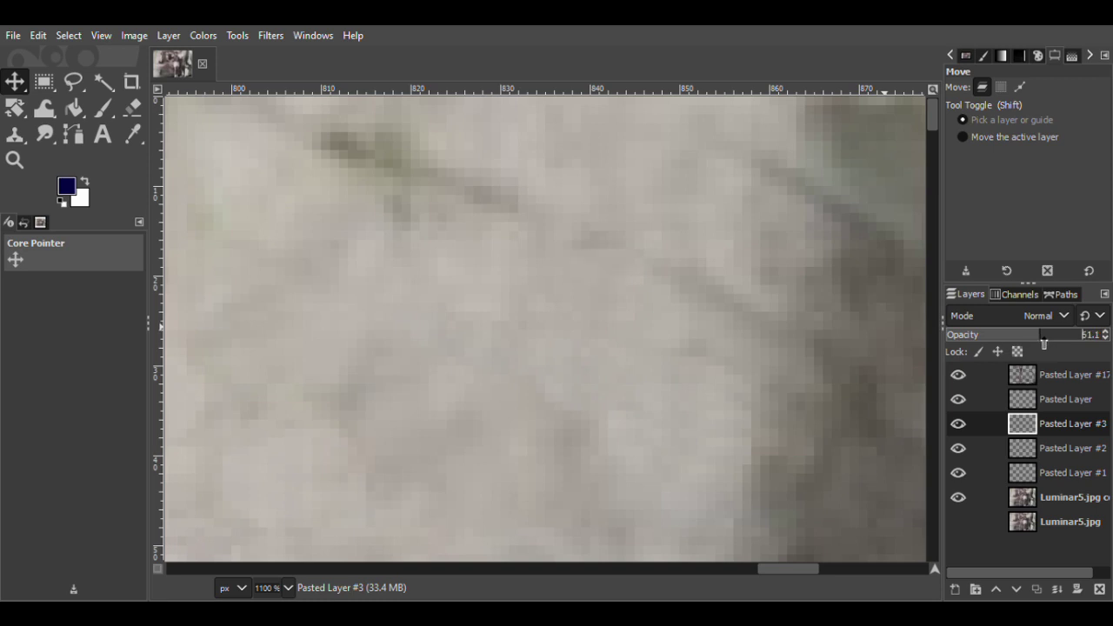
key("ctrl+v")
key("shift+ctrl+n")
left_click_drag(603, 262, 609, 228)
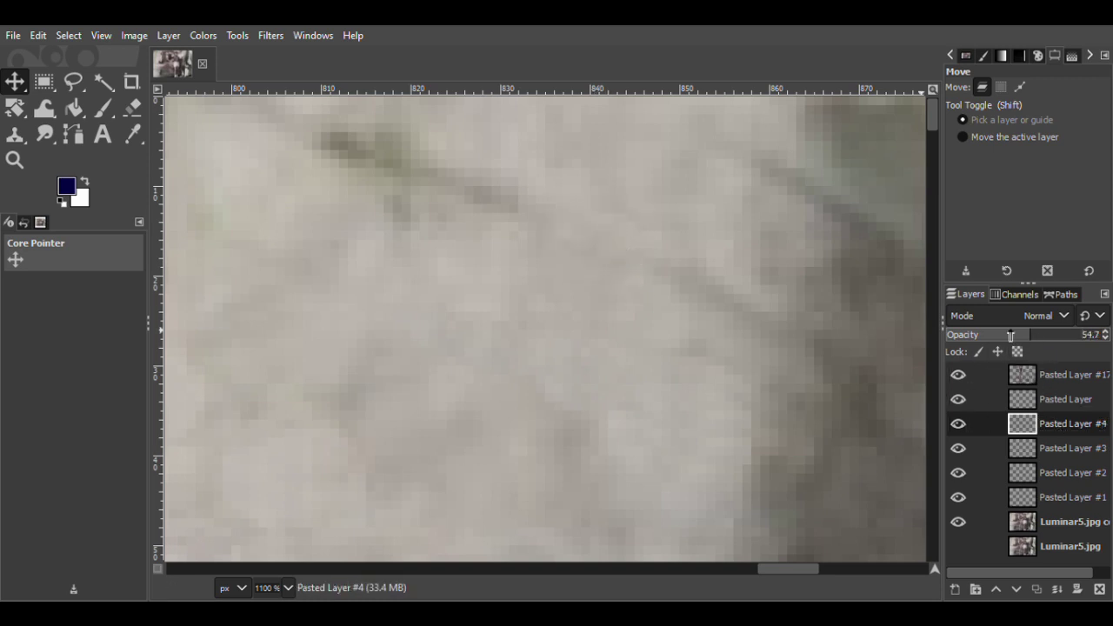
Compare the patched streak with a copy hidden and shown, and merge the top copy down into Pasted Layer #3.
left_click(955, 448)
left_click(954, 448)
right_click(1056, 430)
left_click(954, 224)
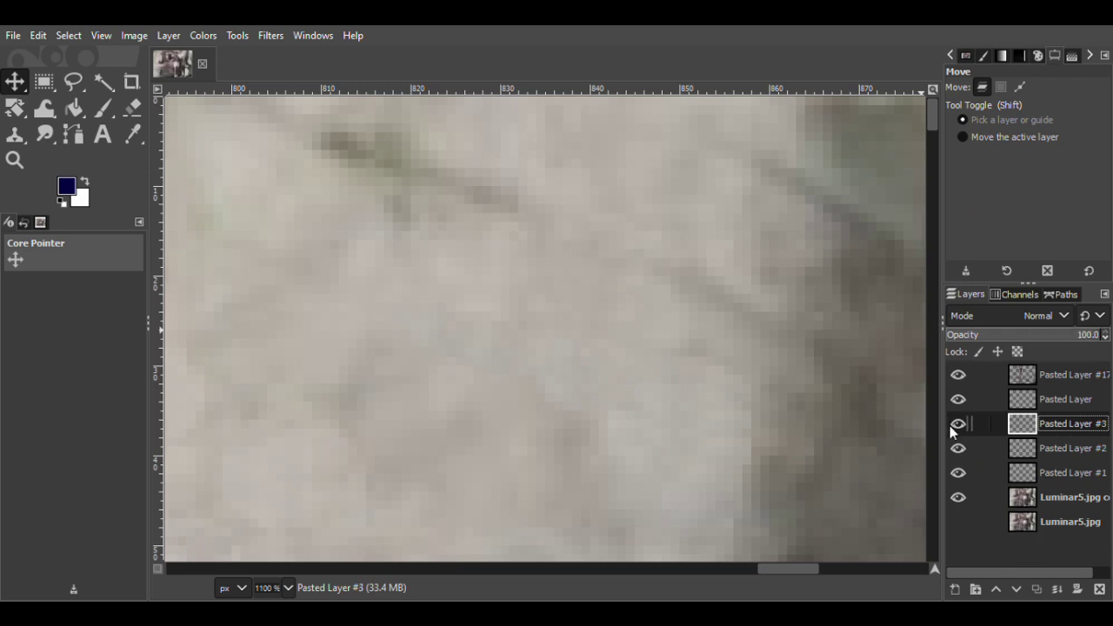
Paste two patch copies over the remaining dark streak near x 856, y 23 and trim the edges with the Eraser.
key("ctrl+v")
key("ctrl+shift+n")
mouse_move(609, 250)
left_mouse_down()
mouse_move(681, 268)
mouse_move(733, 338)
left_mouse_up()
key("ctrl+v")
key("ctrl+shift+n")
left_click(132, 107)
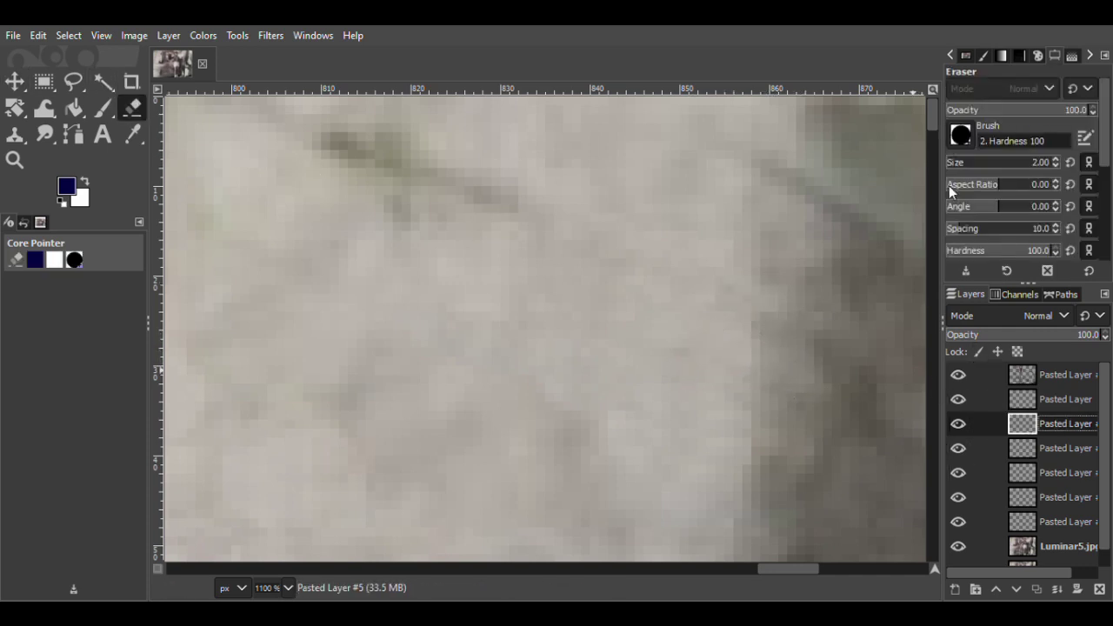
Place another patch copy over the brown streak near x 830, y 11 at 87.4% opacity.
key("m")
mouse_move(774, 379)
left_mouse_down()
mouse_move(530, 281)
mouse_move(529, 246)
left_mouse_up()
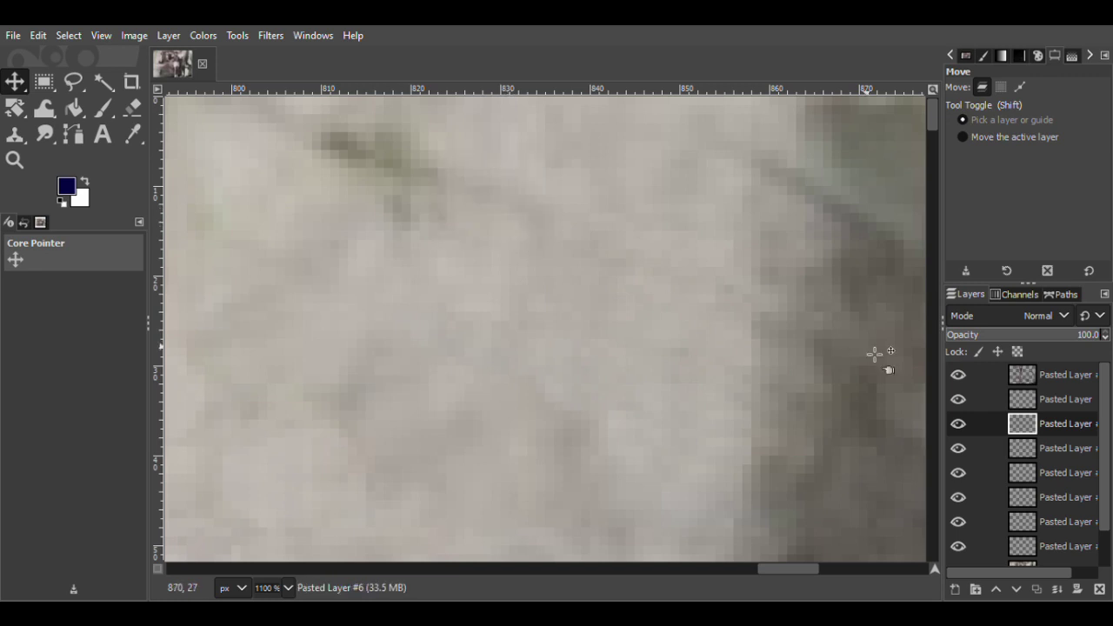
right_click(1071, 424)
left_click(1050, 290)
left_click(1085, 337)
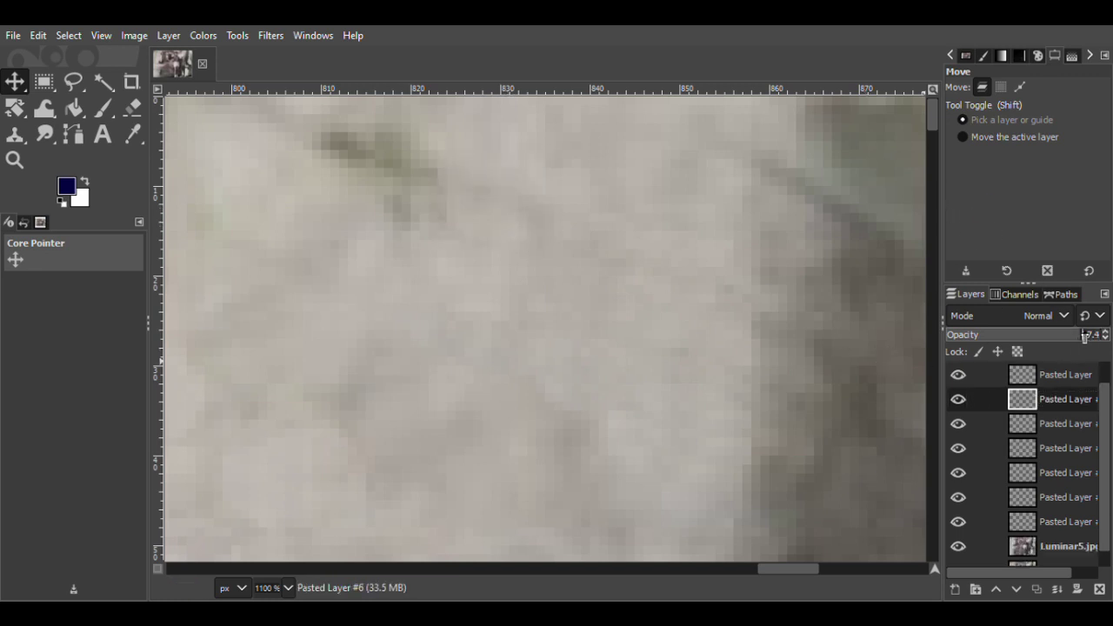
Add a duplicate of that patch near x 831, y 12 at 63.7% opacity.
key("ctrl+shift+d")
left_click(524, 227)
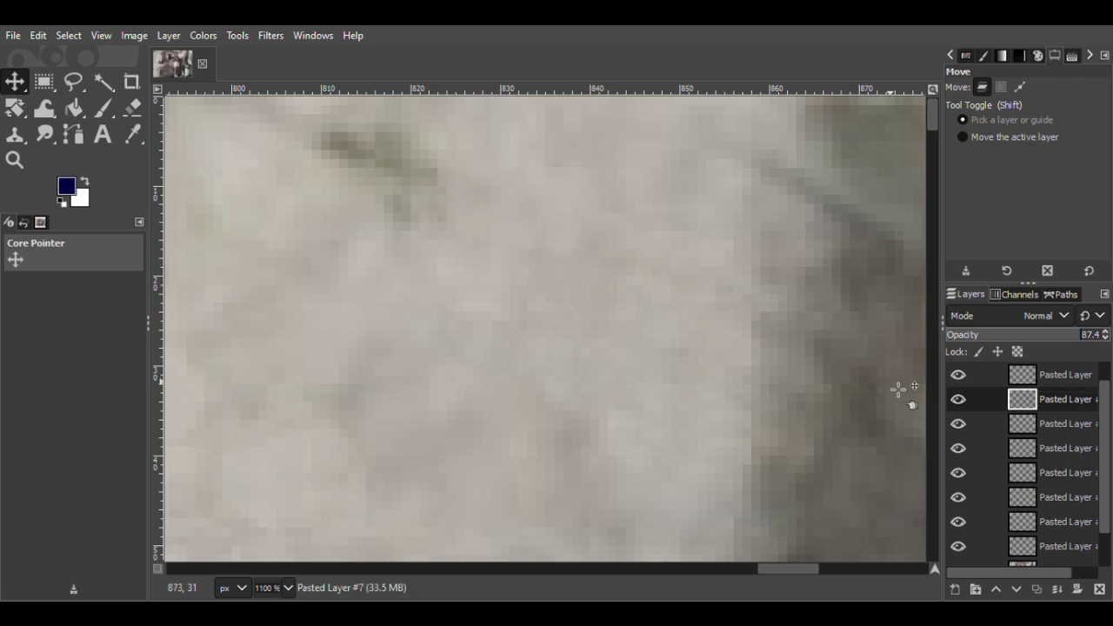
left_click_drag(1074, 339, 1047, 339)
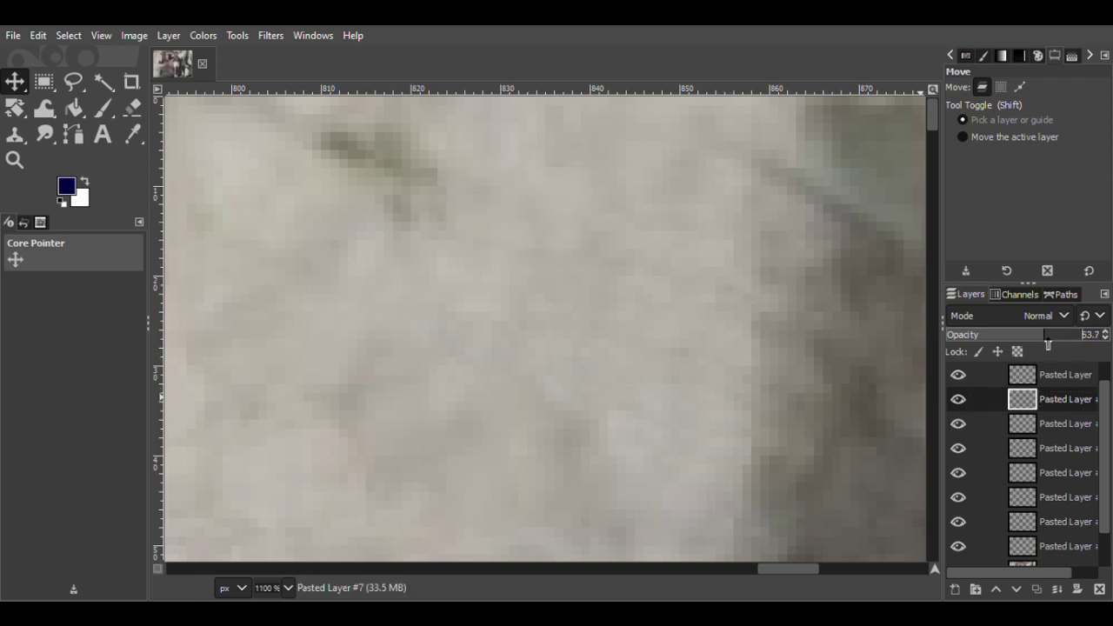
Copy a clean area just below the green mark near x 810, y 12 from the Luminar5.jpg copy layer to a new layer.
key("f")
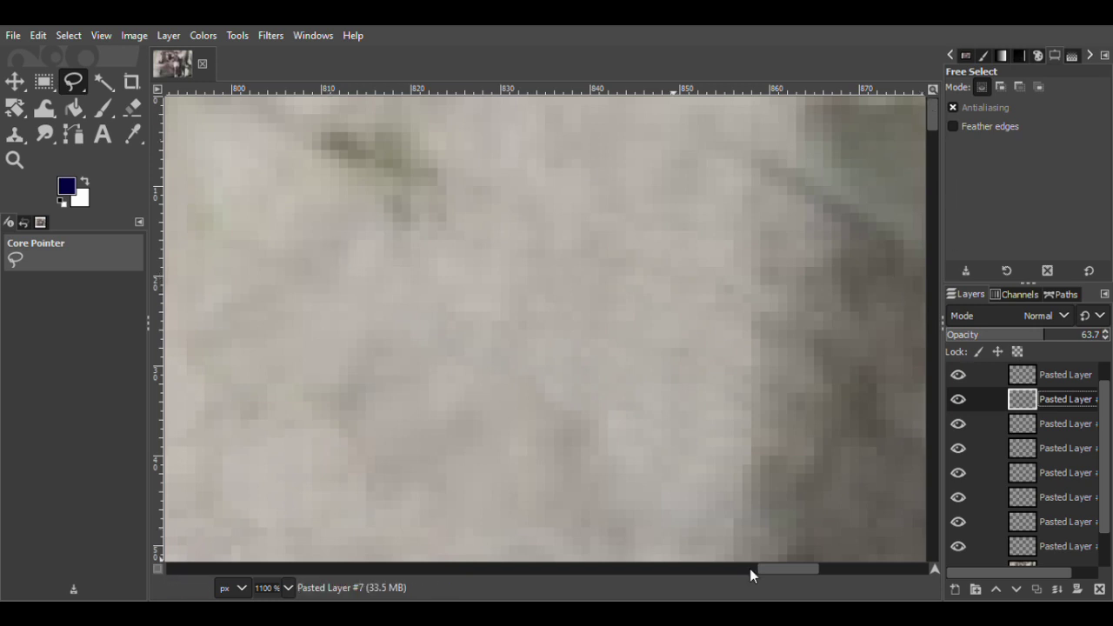
left_click_drag(770, 569, 752, 569)
left_click_drag(1104, 448, 1105, 481)
left_click(958, 528)
left_click(959, 528)
mouse_move(546, 178)
left_mouse_down()
mouse_move(604, 266)
mouse_move(547, 180)
left_mouse_up()
key("m")
key("ctrl+c")
key("ctrl+v")
left_click(954, 590)
Place the copied patch over the lower part of the green mark near x 818, y 12 at 100% opacity.
mouse_move(561, 257)
left_mouse_down()
mouse_move(624, 228)
mouse_move(649, 238)
left_mouse_up()
left_click(132, 107)
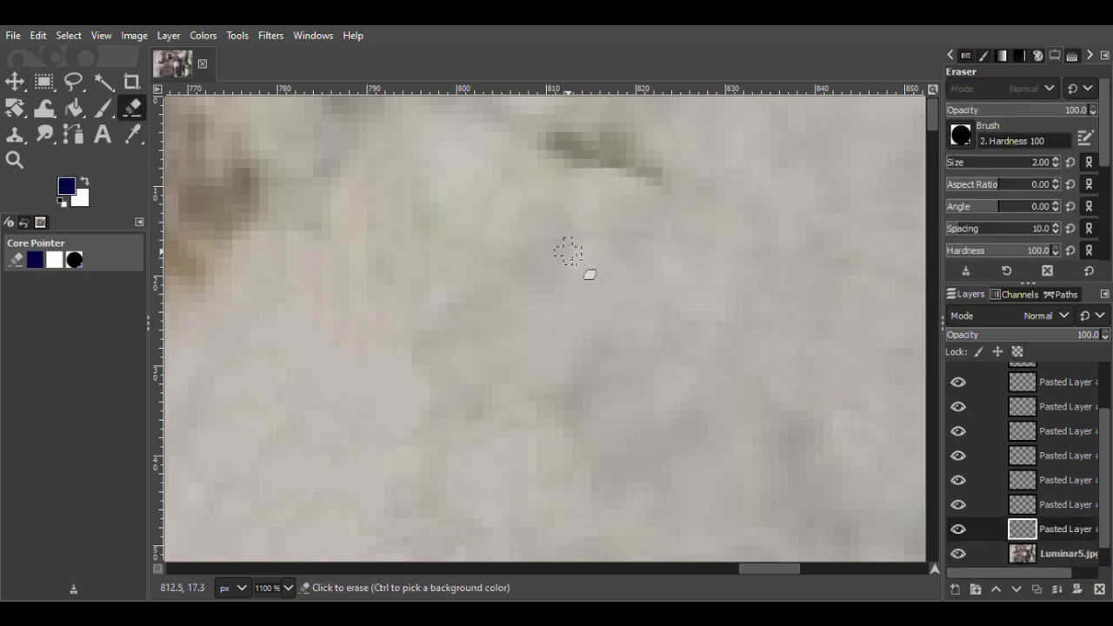
key("m")
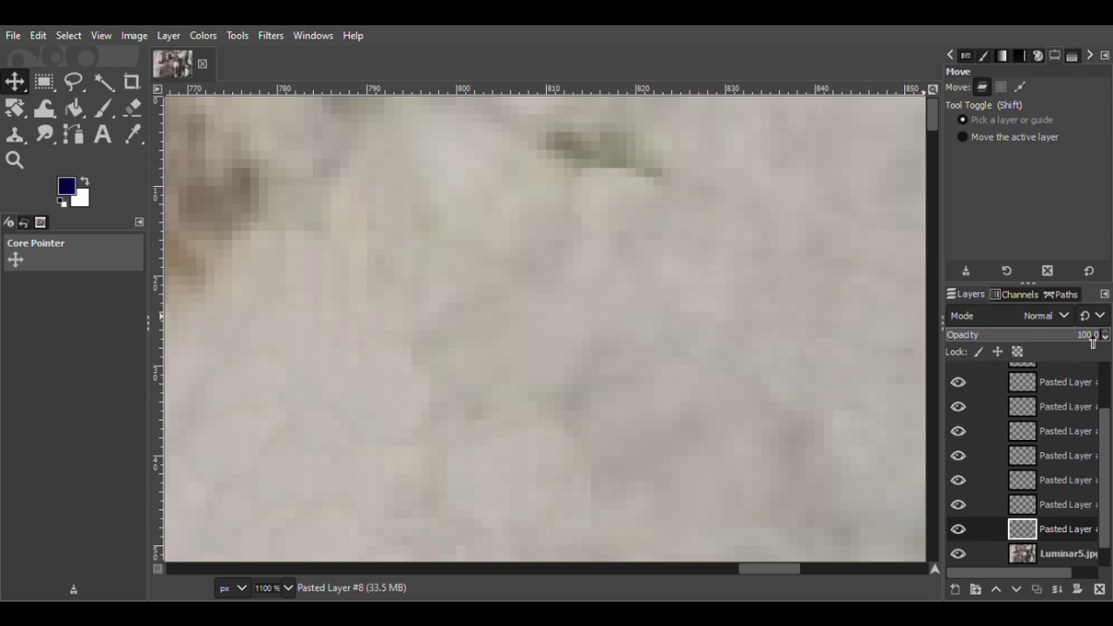
Cover the rest of the green mark near x 815, y 6 with duplicates of the patch at 80.5% opacity.
key("ctrl+shift+d")
mouse_move(632, 212)
left_mouse_down()
mouse_move(642, 157)
mouse_move(610, 171)
left_mouse_up()
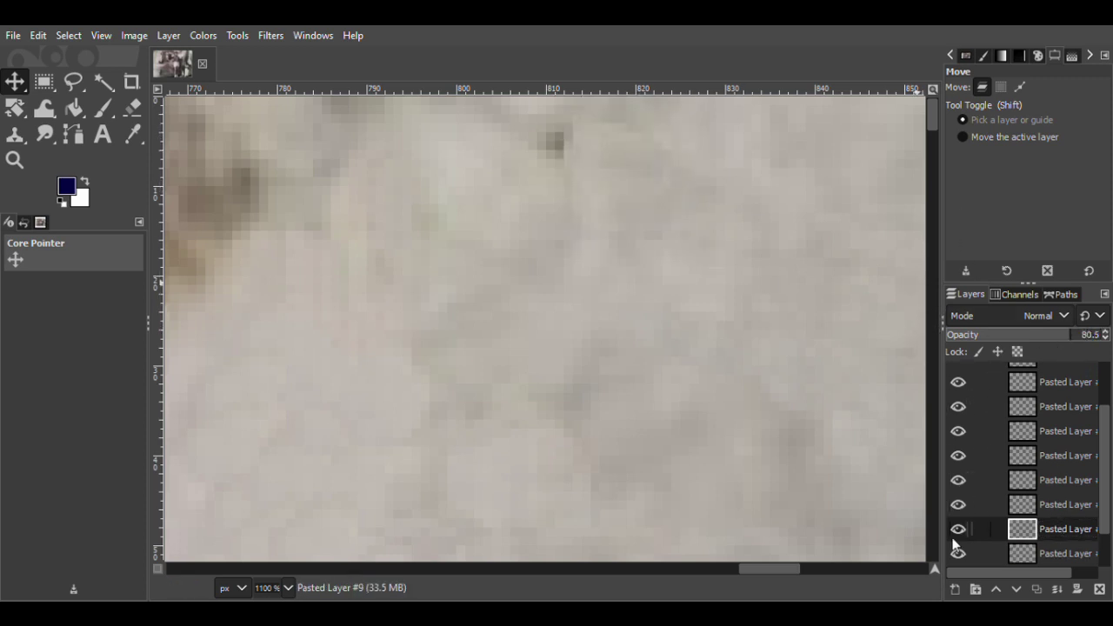
left_click(957, 529)
left_click(958, 529)
key("shift+e")
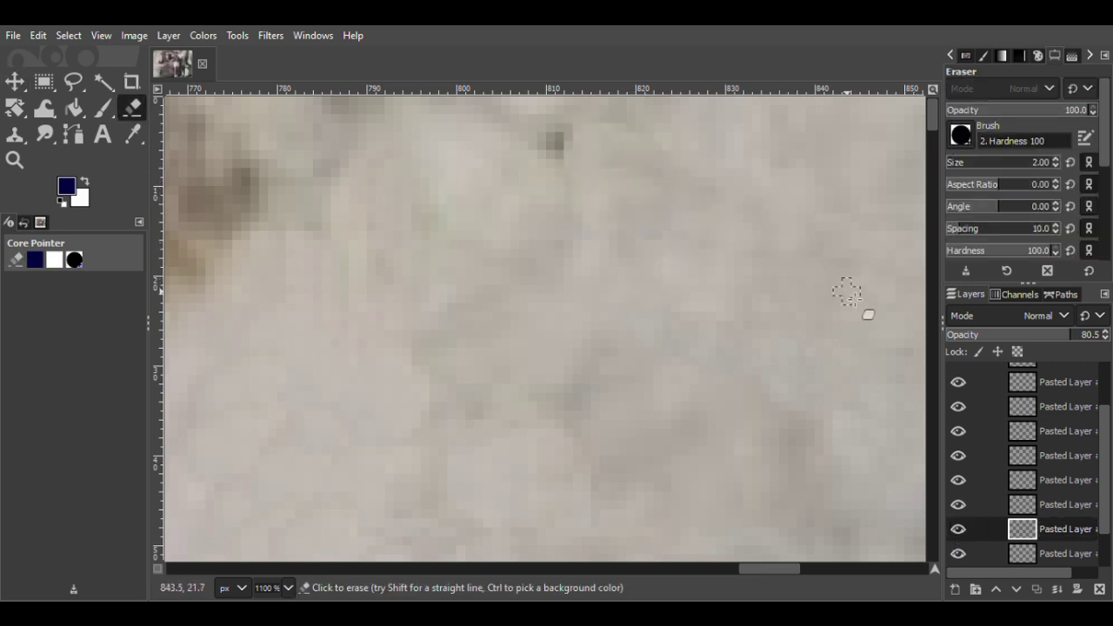
key("m")
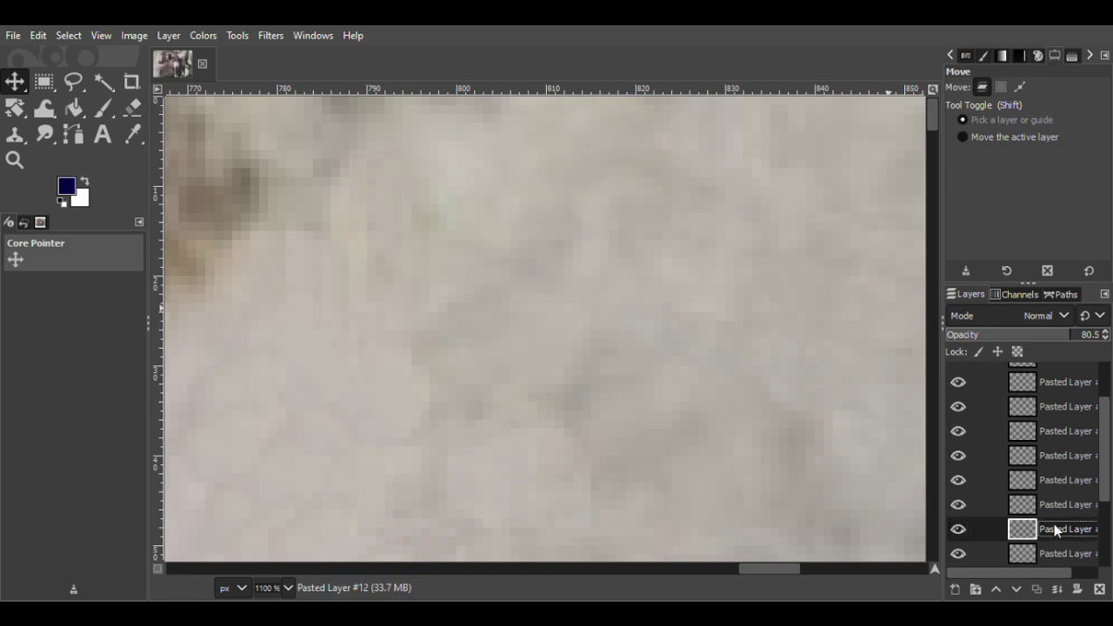
Try a further patch copy near x 803, y 4 at 47.4% opacity and compare the area without it.
left_click(958, 480)
left_click(957, 480)
left_click_drag(594, 161, 490, 127)
left_click(954, 482)
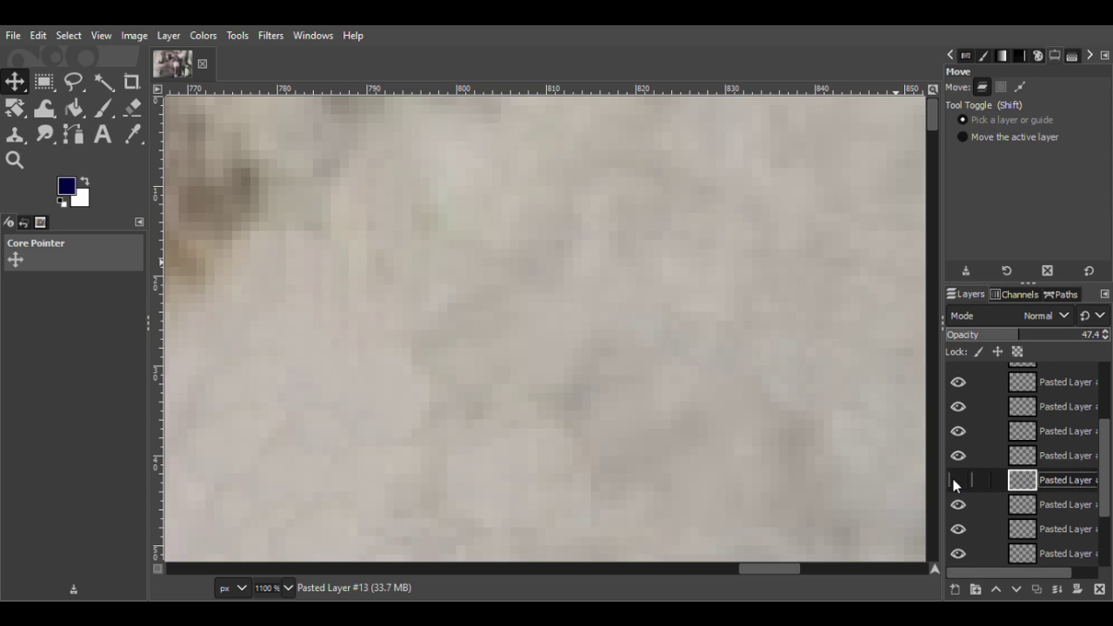
Copy a small clean area near x 803, y 12 from the Luminar5.jpg copy layer to a new layer.
left_click(74, 80)
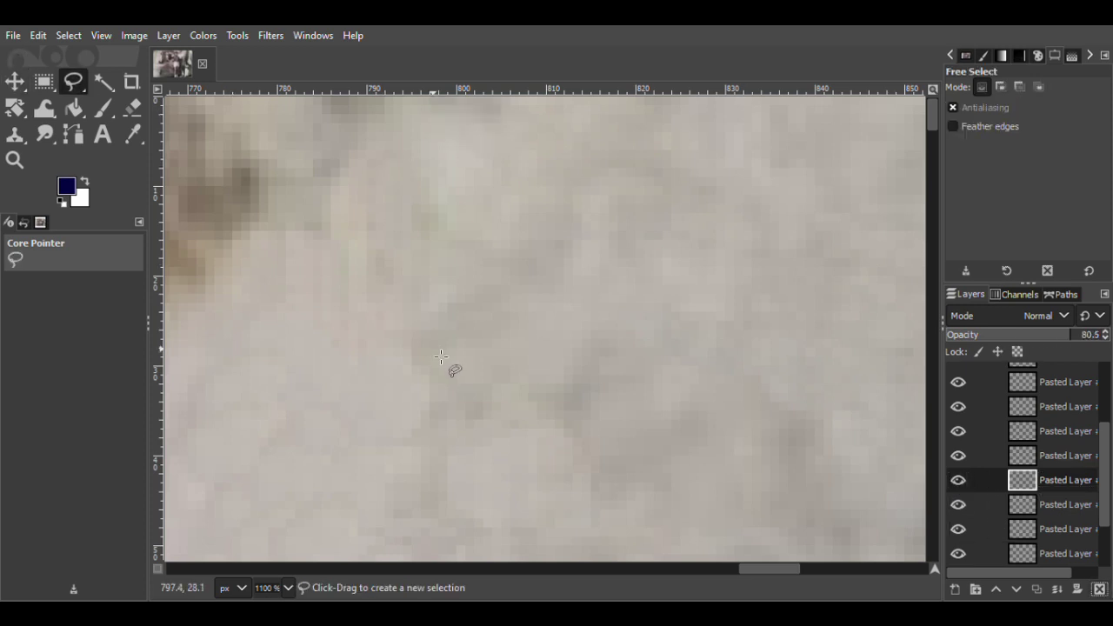
left_click_drag(517, 186, 527, 221)
key("Return")
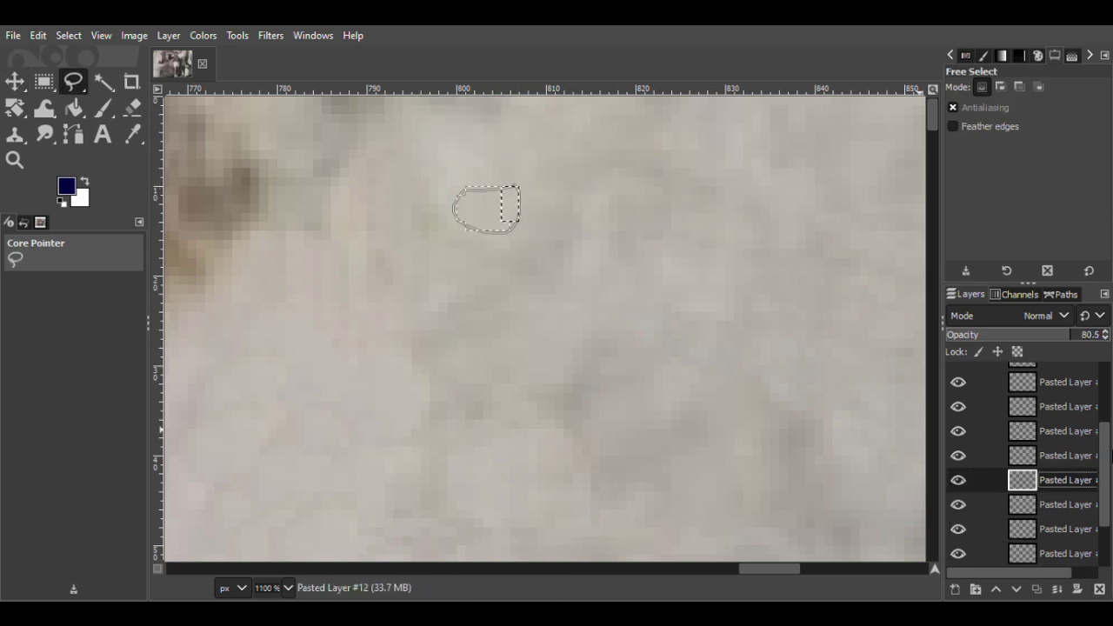
scroll(1029, 522, "down", 2)
left_click(1027, 530)
key("m")
key("ctrl+c")
key("ctrl+v")
left_click(955, 589)
Place the patch near x 794, y 12 and a second copy near x 791, y 8 at 55.8% opacity, trimming its edge with the Eraser.
left_click_drag(480, 211, 408, 202)
key("ctrl+v")
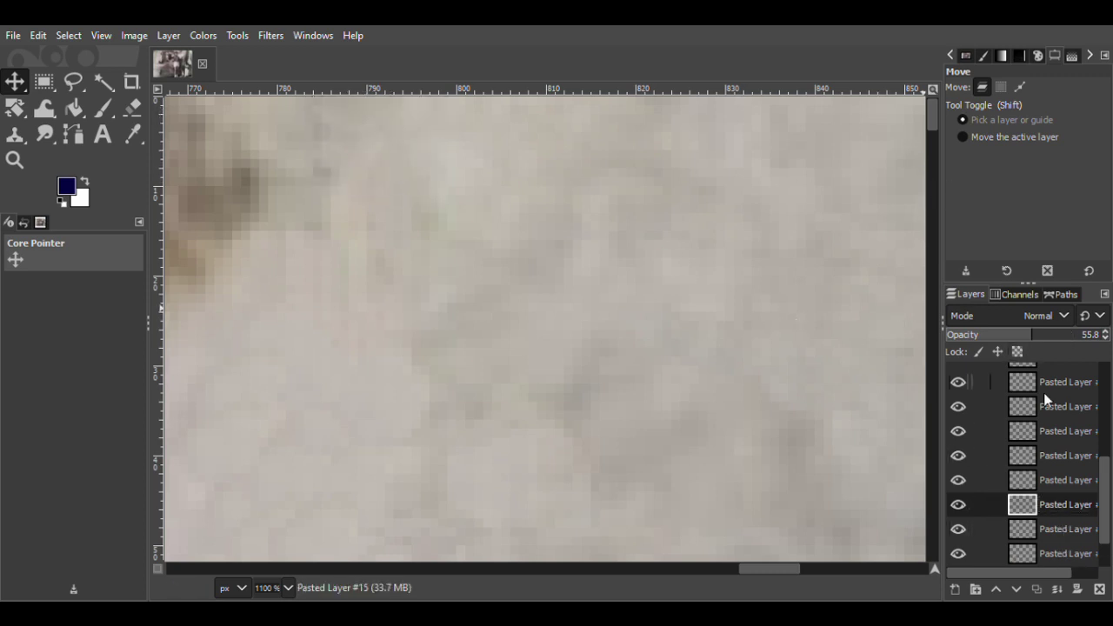
mouse_move(406, 158)
left_mouse_down()
mouse_move(373, 154)
mouse_move(382, 172)
left_mouse_up()
left_click(133, 107)
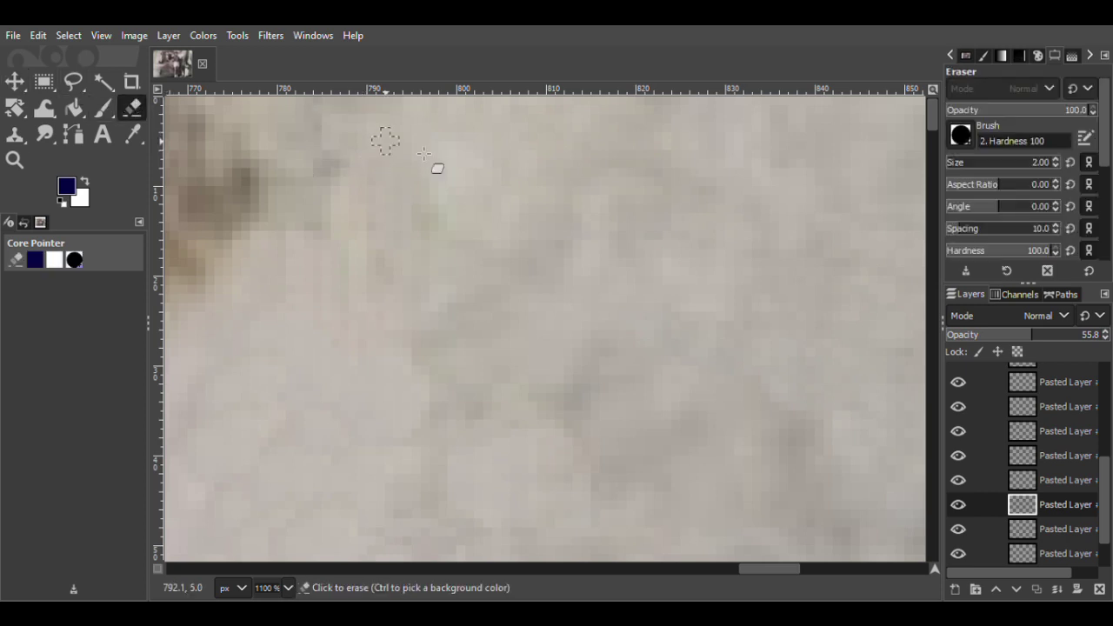
left_click(379, 127)
left_click(967, 497)
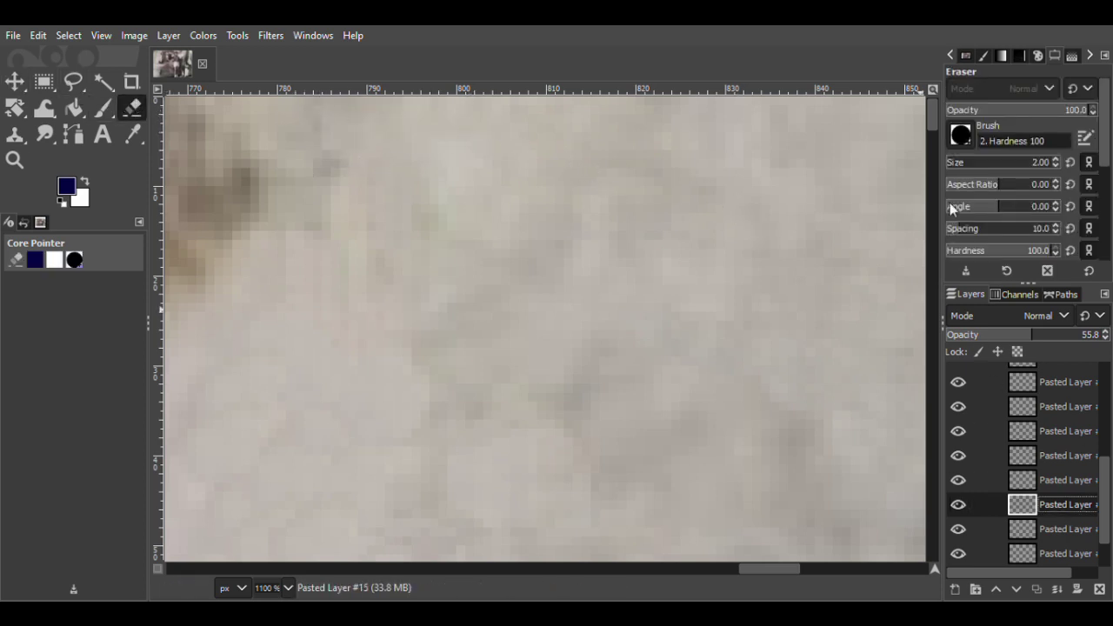
Add another patch copy over the small dark spot near x 786, y 8 at 66.8% opacity.
key("m")
left_click_drag(384, 189, 375, 189)
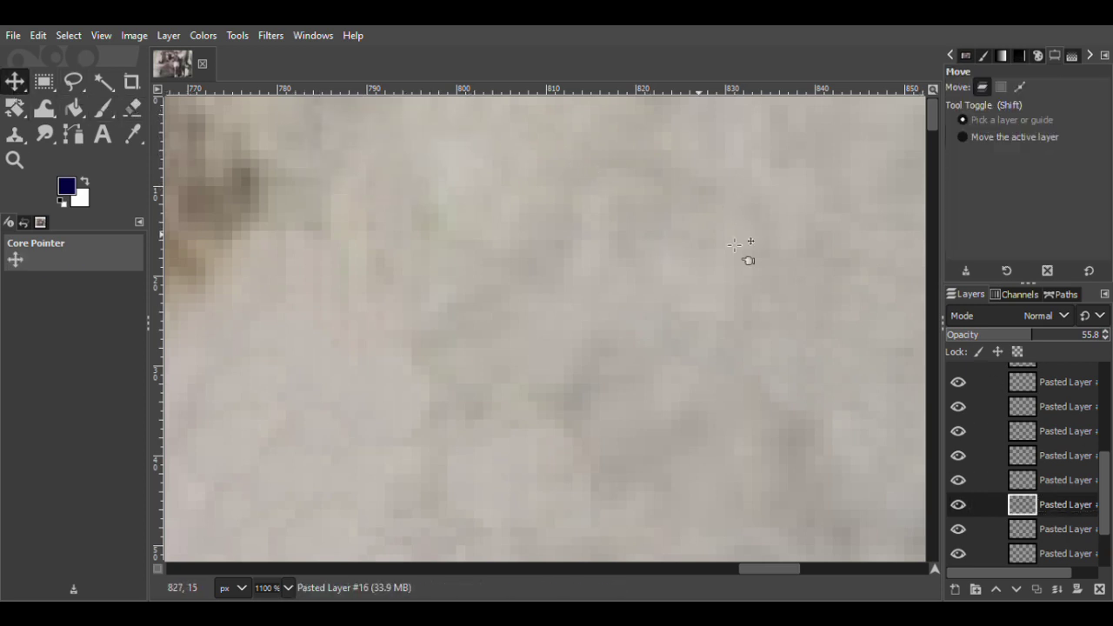
left_click_drag(1043, 341, 1052, 341)
Merge the new patch layers into a single layer above the Luminar5.jpg copy layer.
left_click(14, 159)
left_click(968, 132)
left_click(683, 429)
left_click(683, 430)
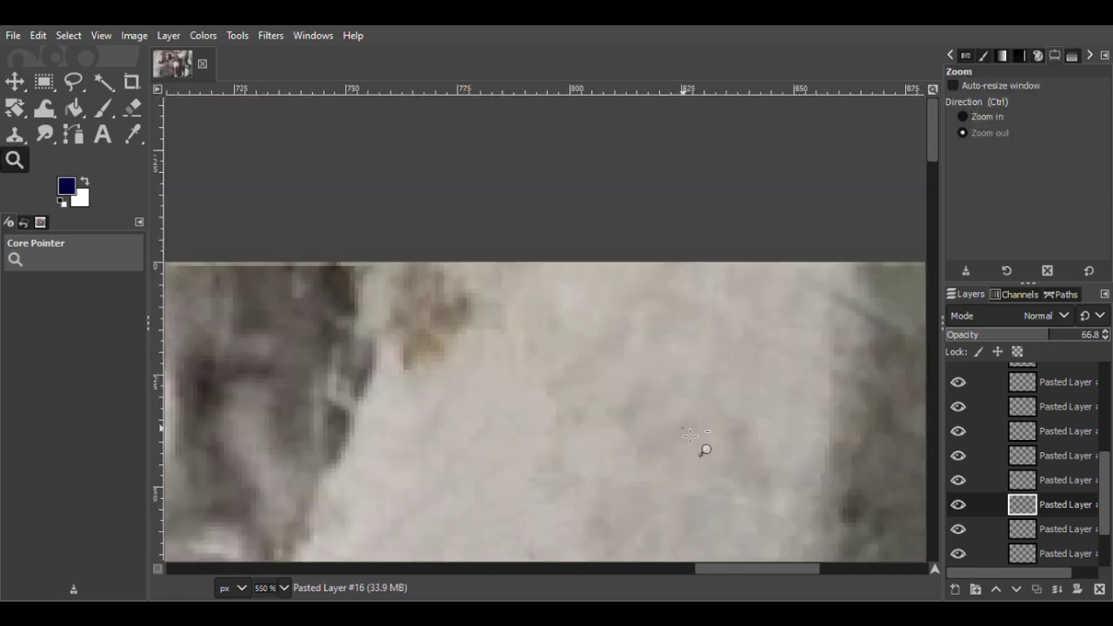
left_click(682, 429)
left_click(682, 430)
left_click(683, 429)
left_click(814, 404, "ctrl")
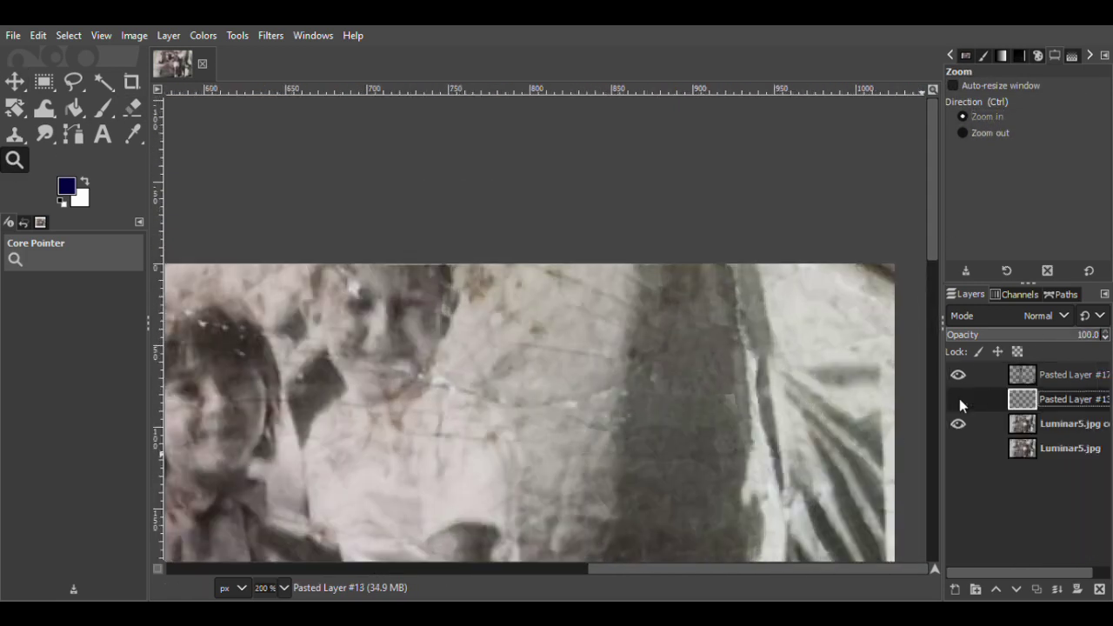
Compare the light wall and the boy's shirt with the merged patch layer shown and hidden.
left_click(958, 399)
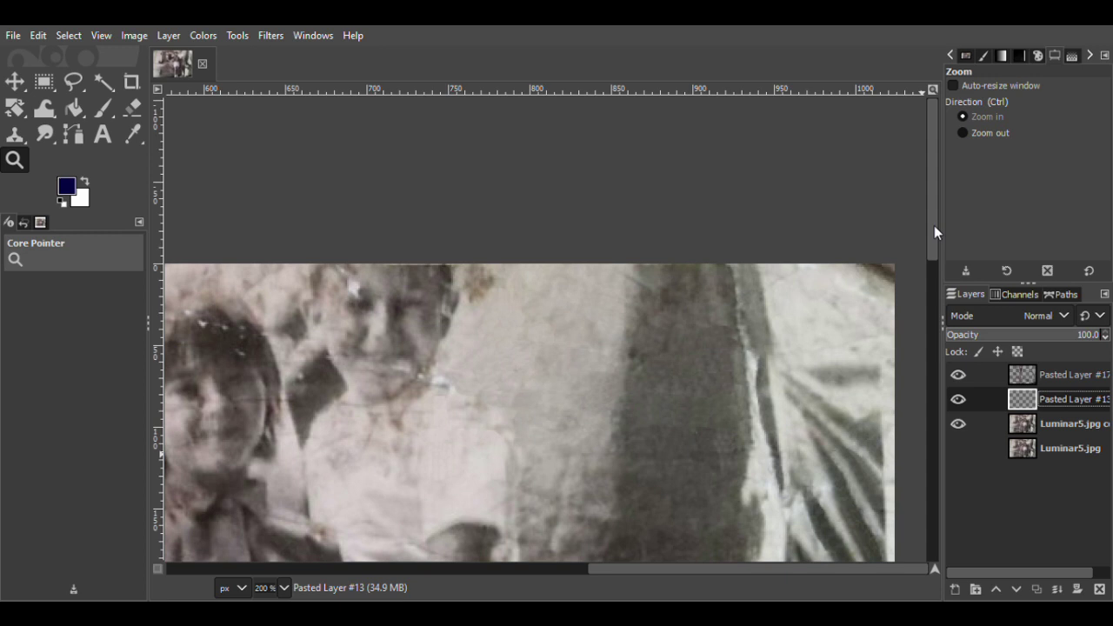
scroll(935, 228, "down", 2)
scroll(935, 218, "up", 1)
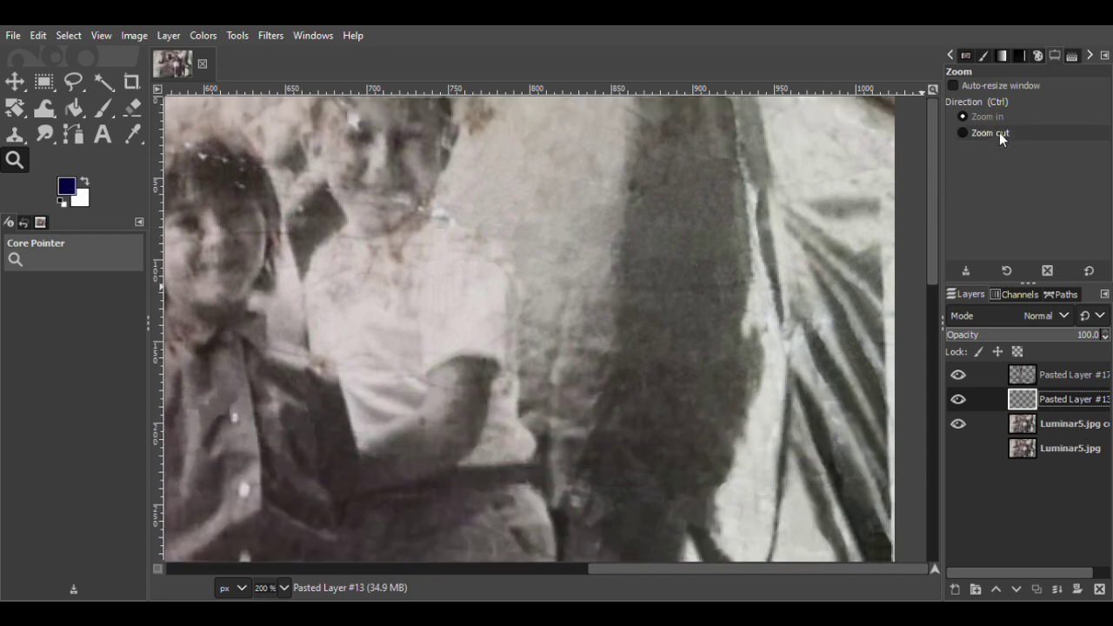
left_click(609, 146)
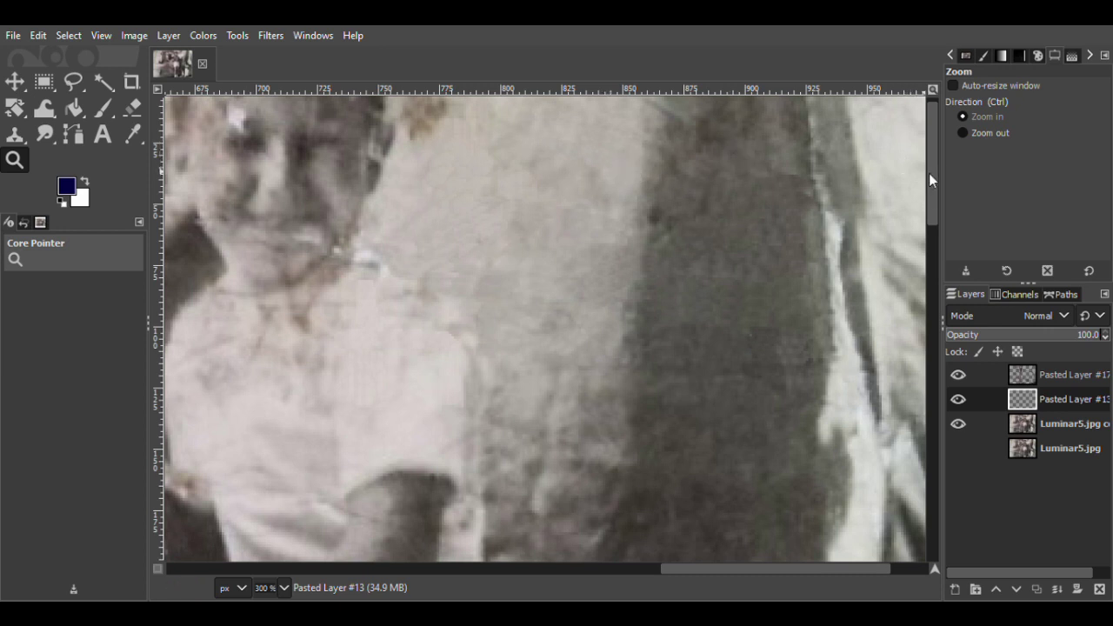
scroll(927, 152, "up", 1)
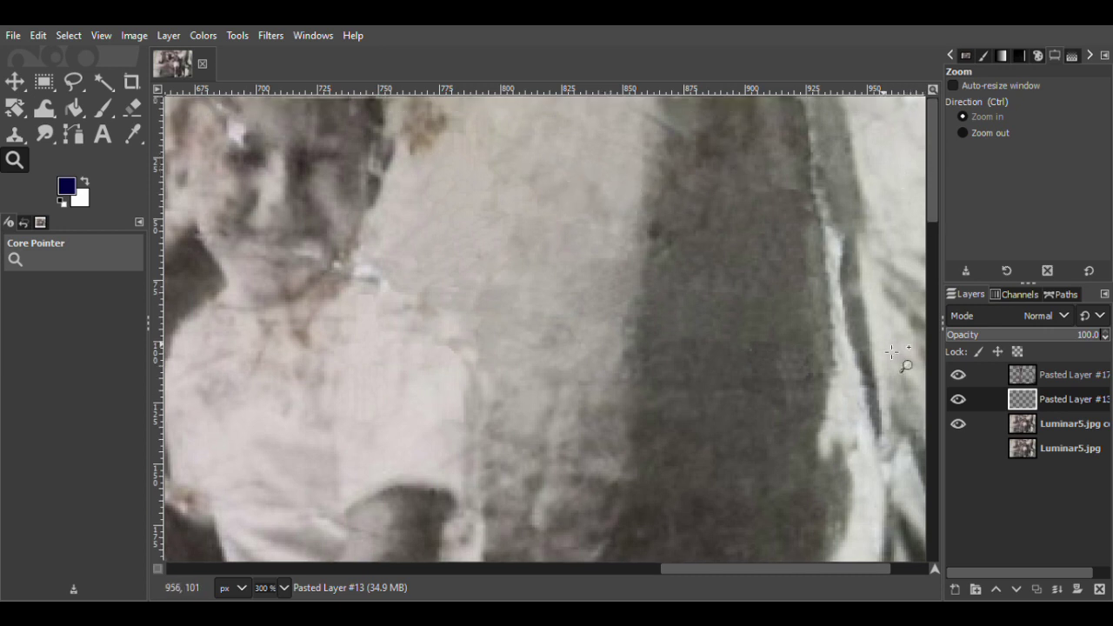
scroll(683, 568, "left", 1)
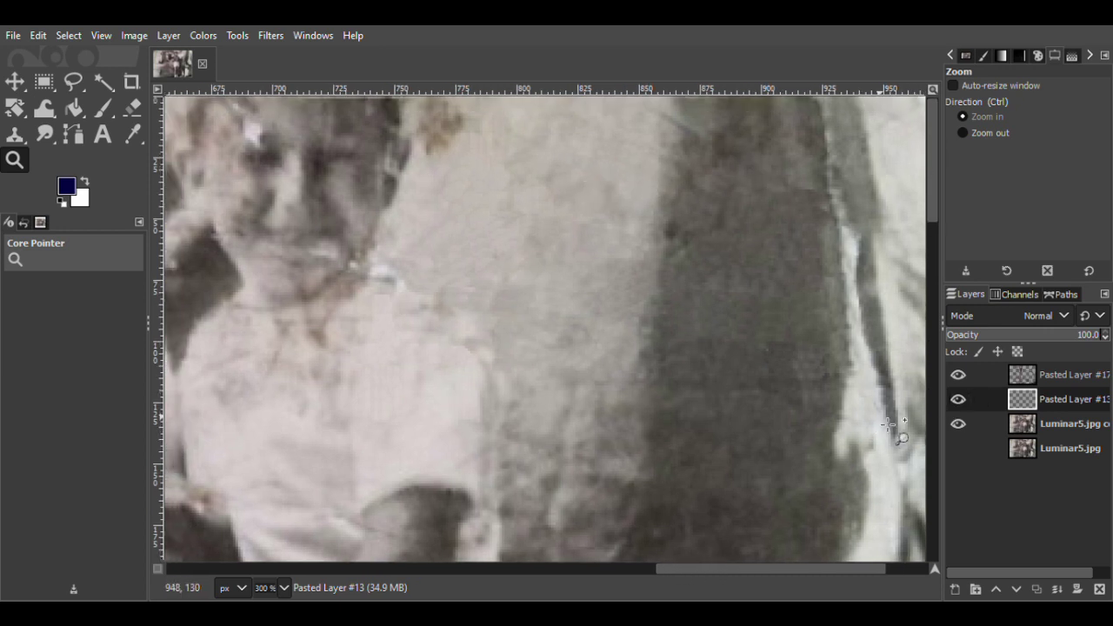
left_click(958, 400)
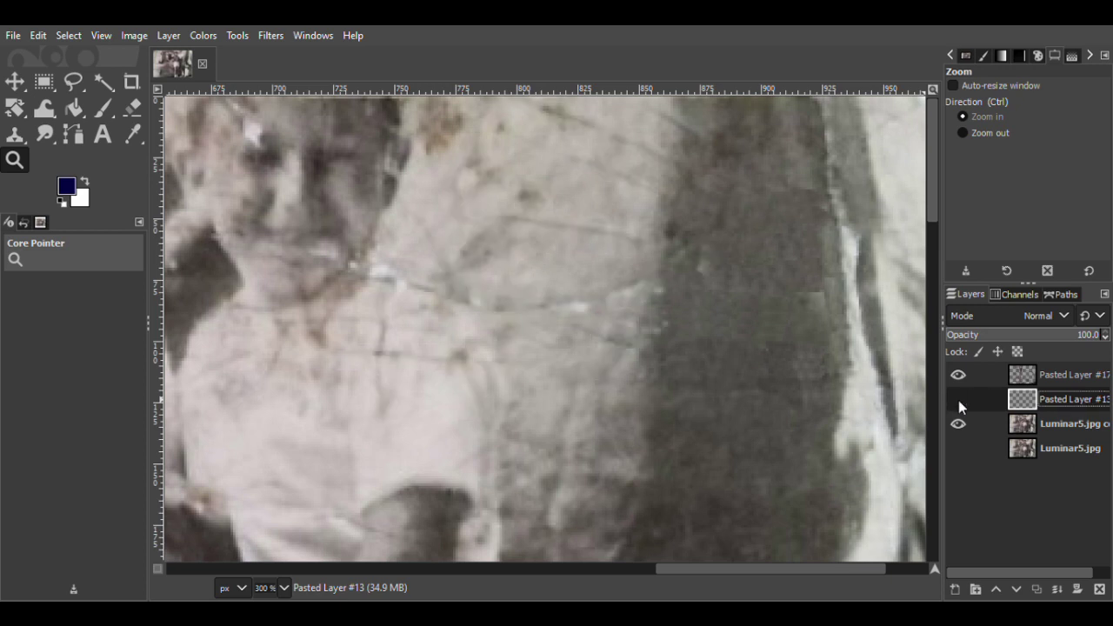
left_click(958, 400)
left_click(958, 400)
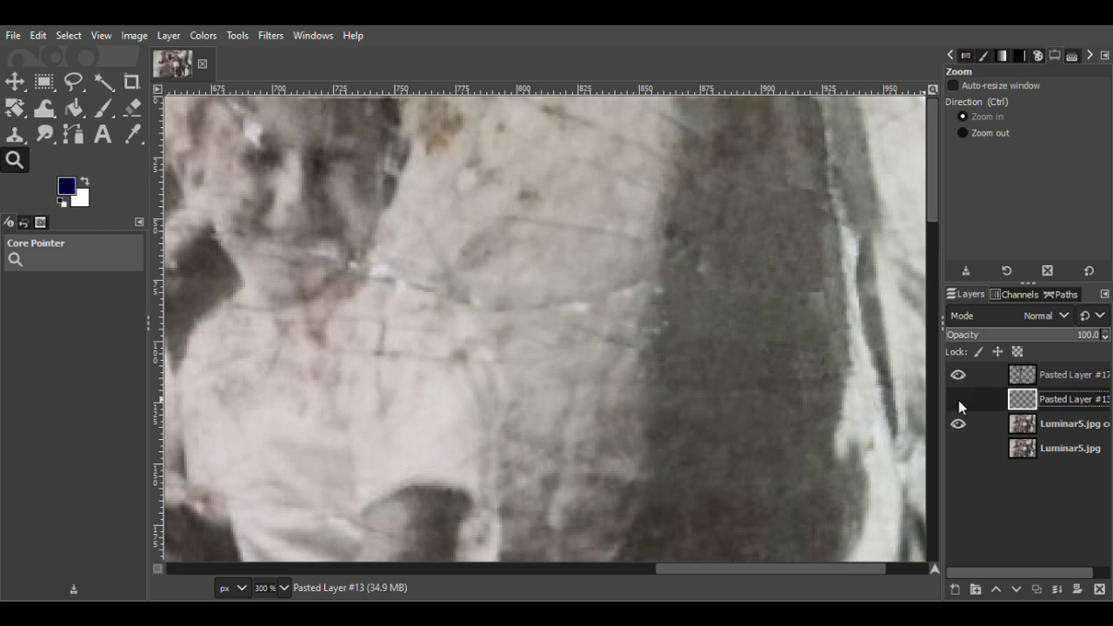